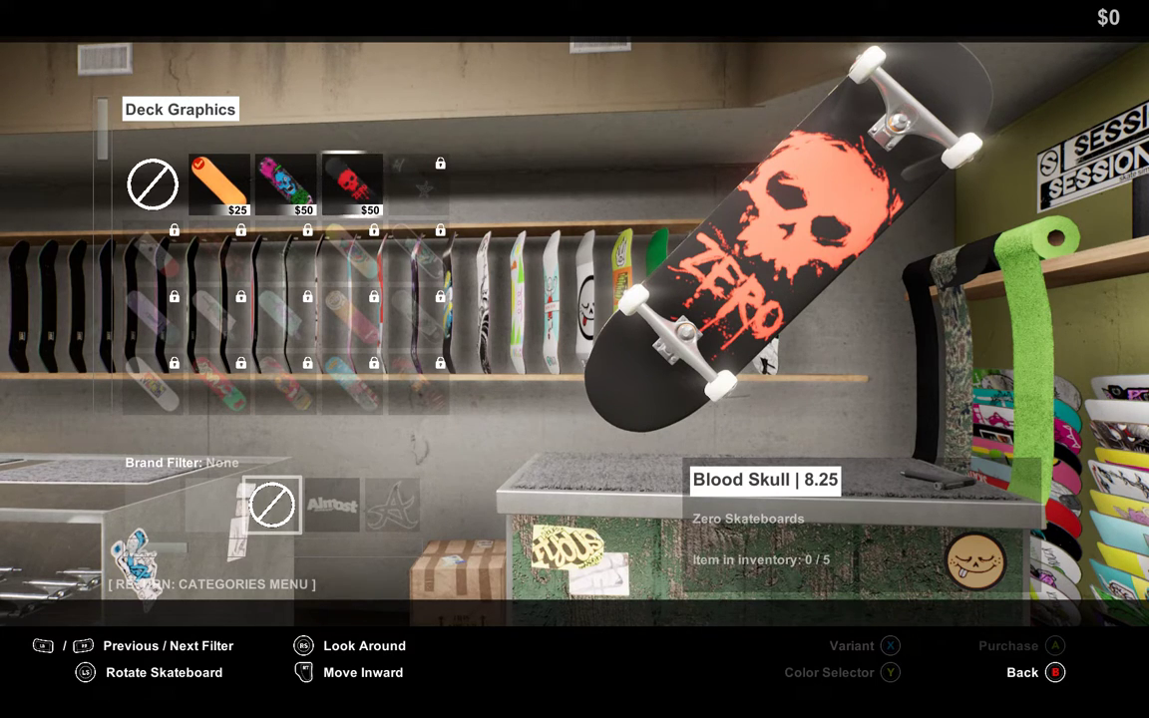
# - Leave the deck graphics catalogue and walk out of the skate shop onto the street
pyautogui.press('Escape')
pyautogui.press('Escape')
pyautogui.press('Escape')
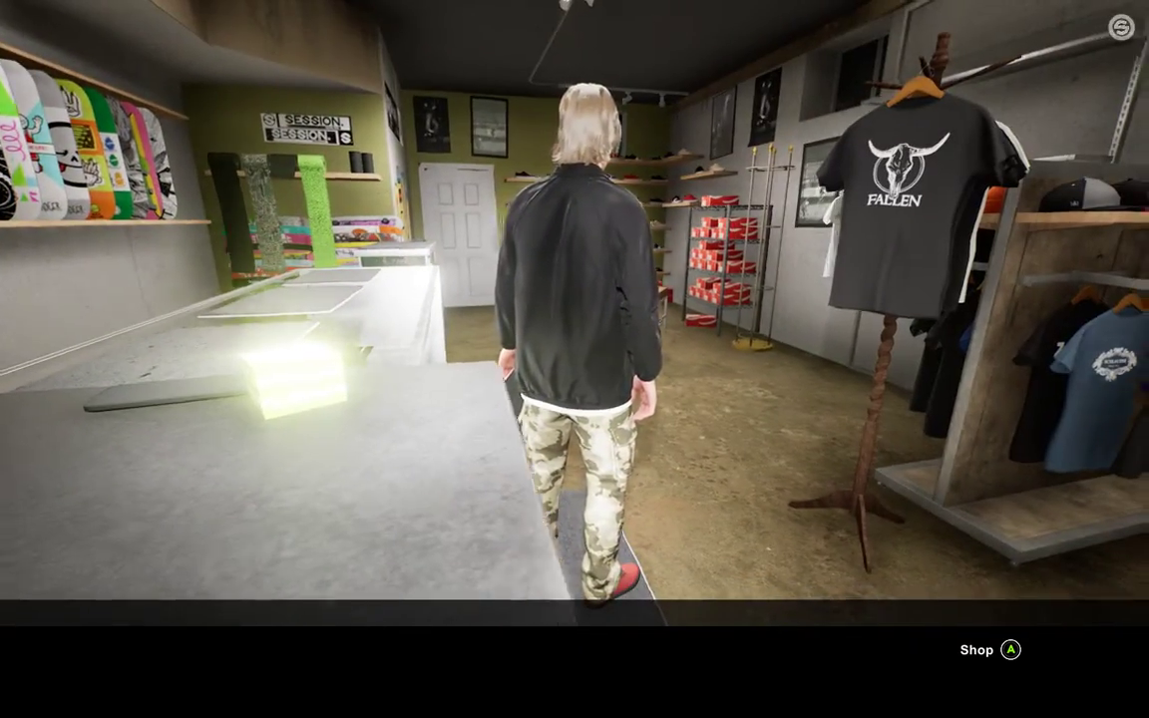
pyautogui.press('w')
pyautogui.press('w')
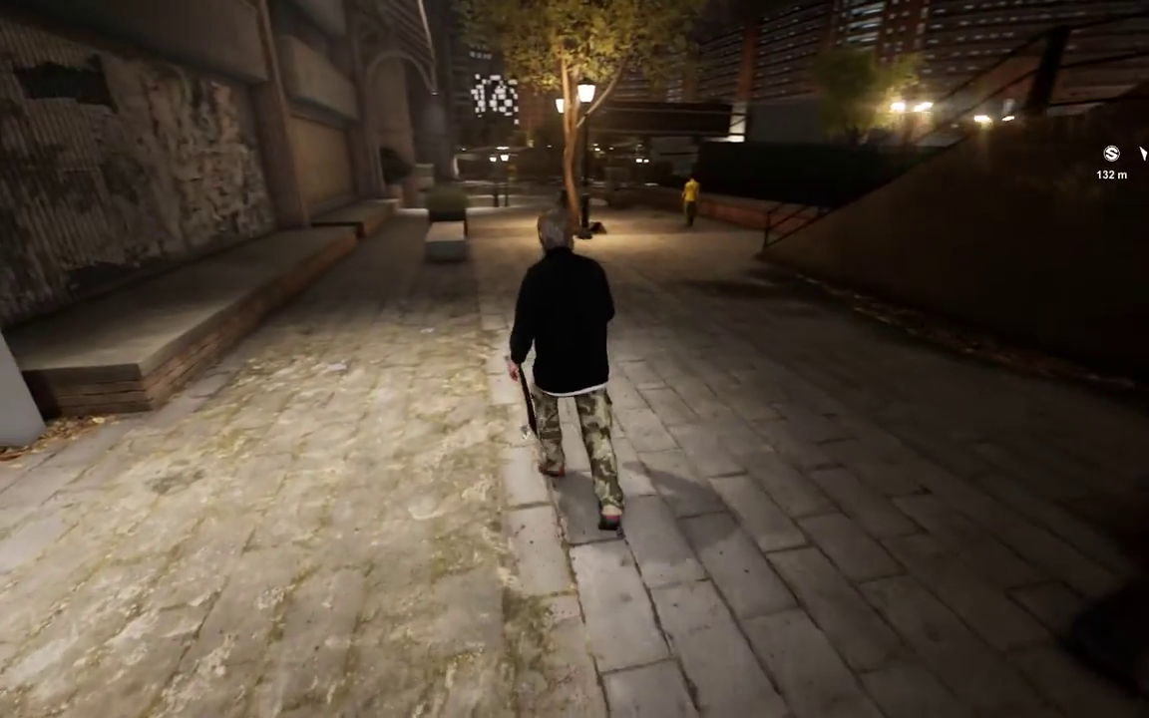
# - Pause the game on the street outside the shop
pyautogui.press('Escape')
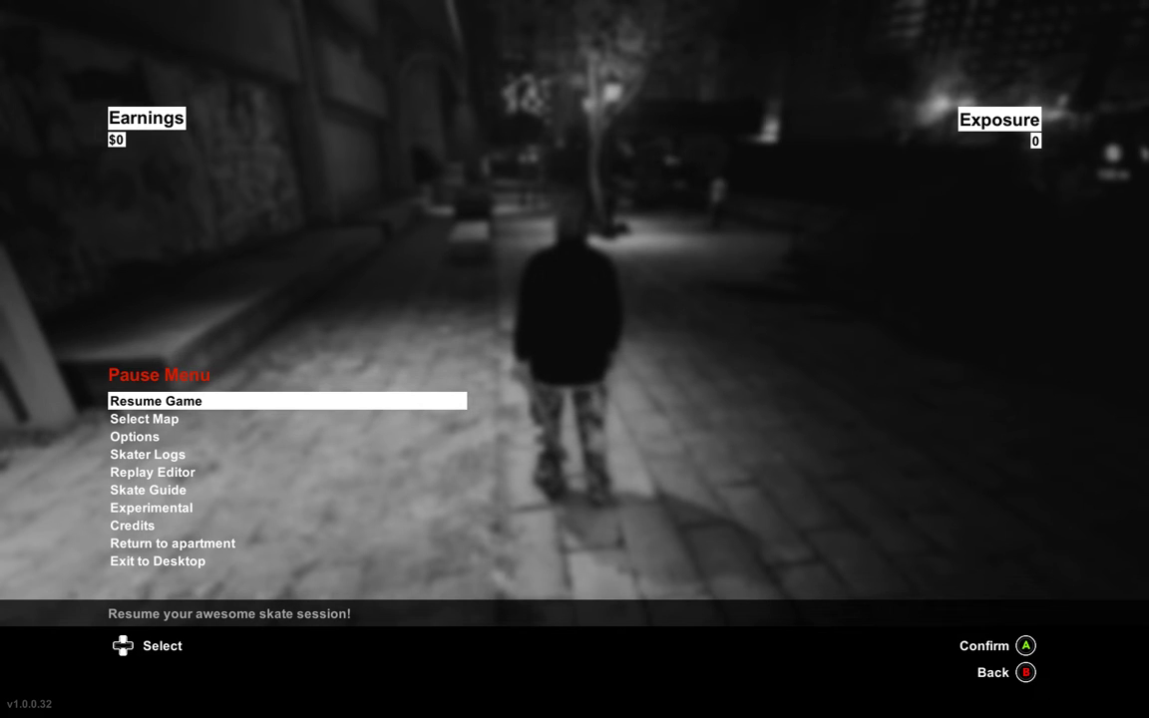
pyautogui.press('Escape')
pyautogui.press('Escape')
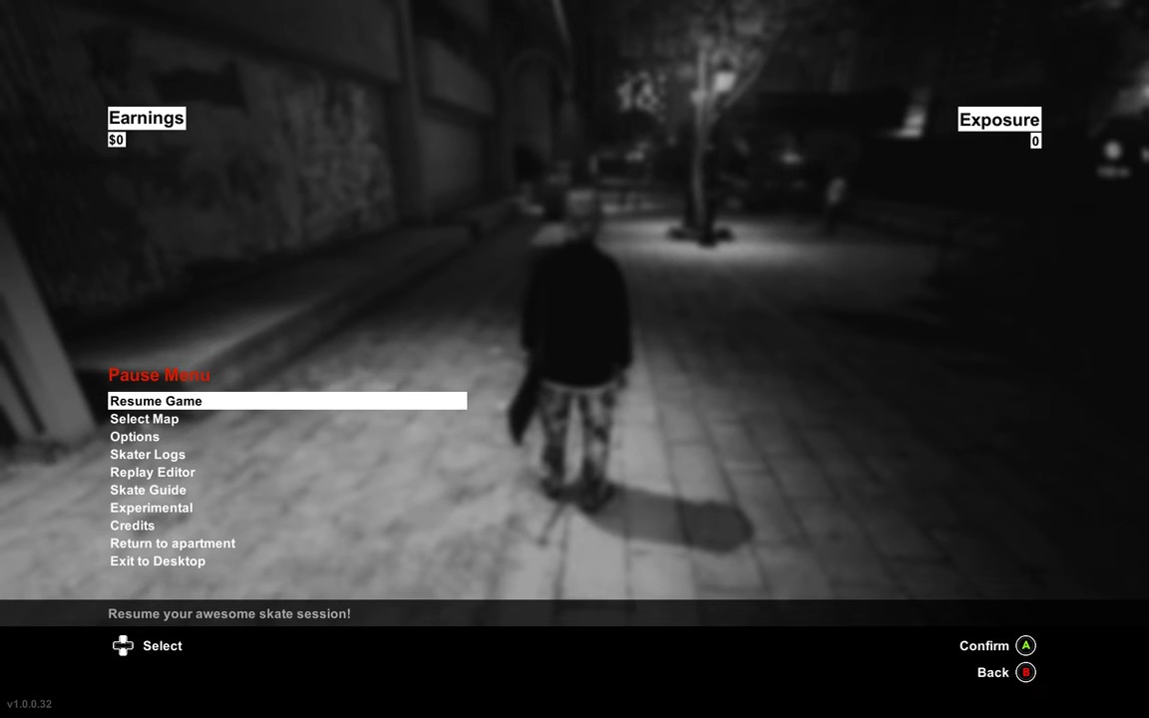
# - Bring up the Windows desktop controls over the paused game and open Task Manager
pyautogui.hotkey('ctrl', 'alt', 'Delete')
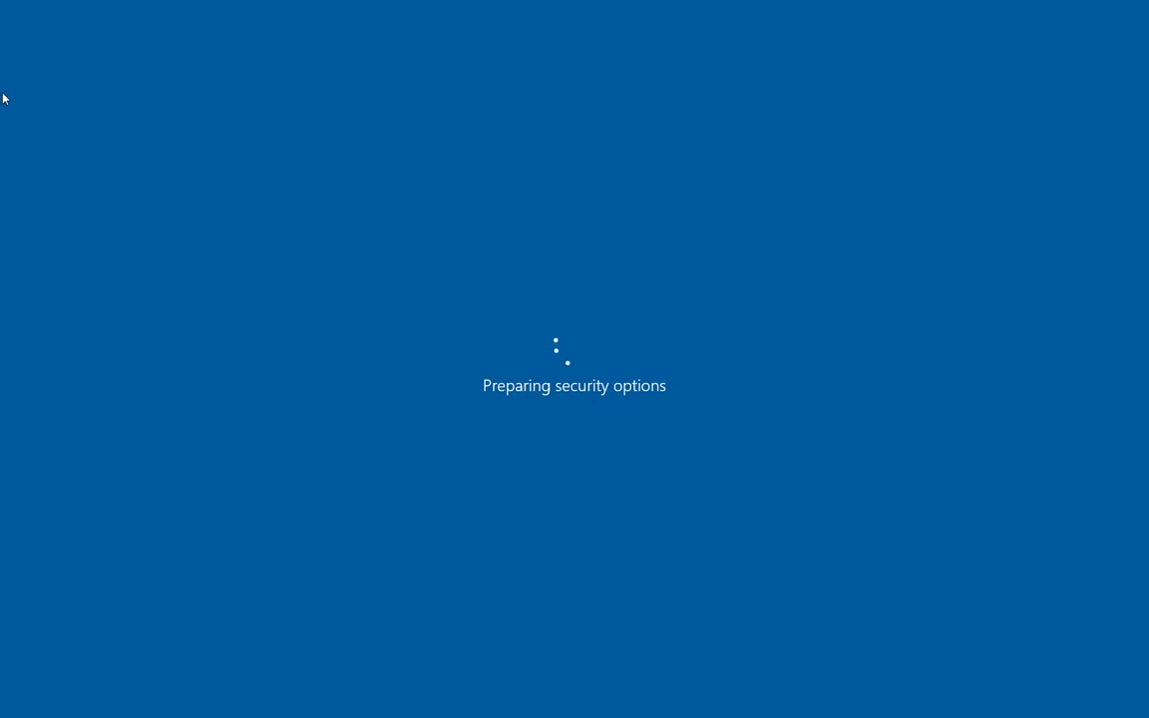
pyautogui.press('Escape')
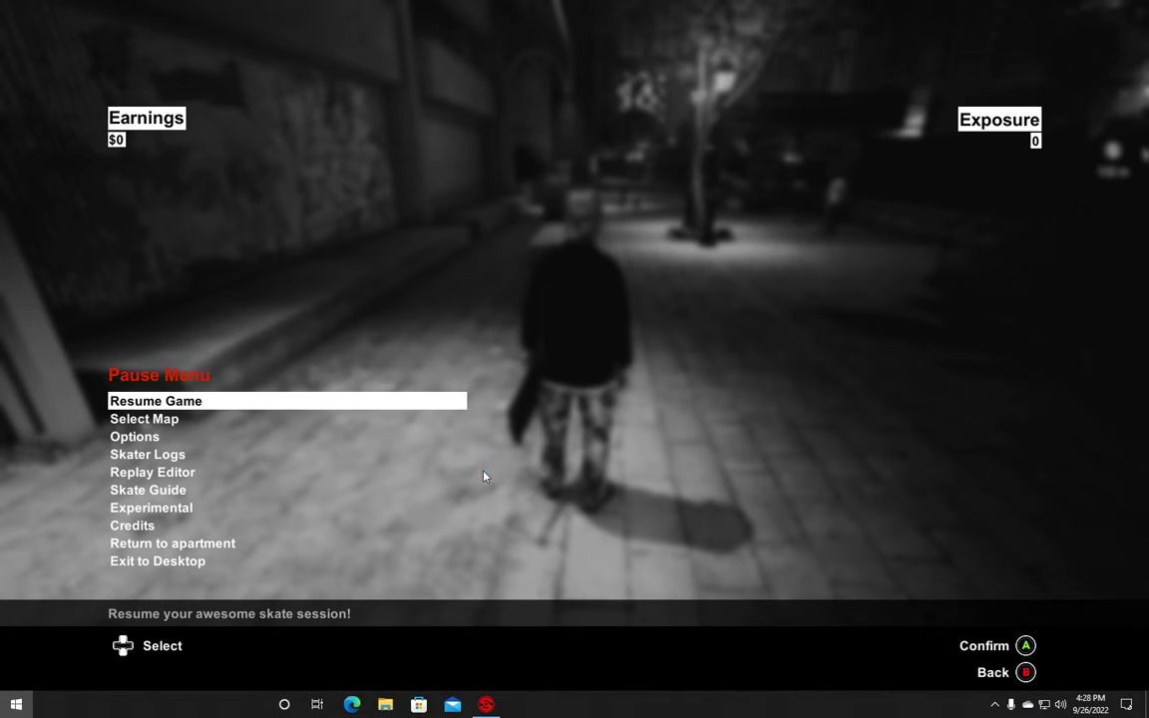
pyautogui.press('super')
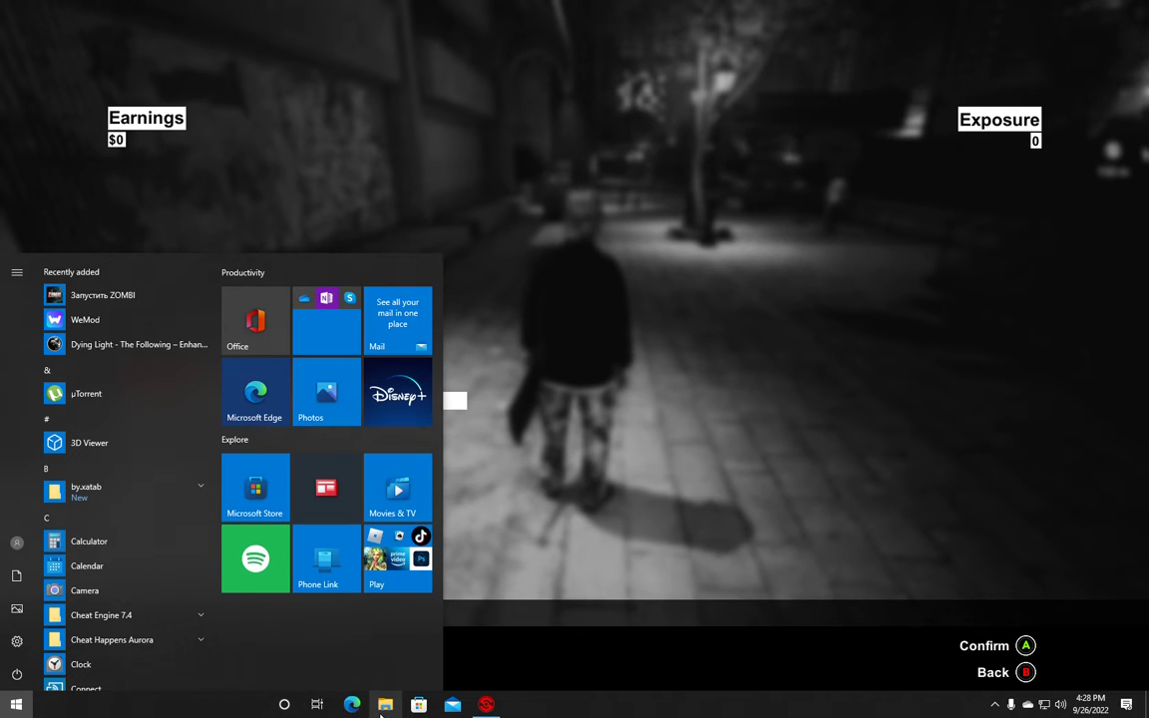
pyautogui.press('Escape')
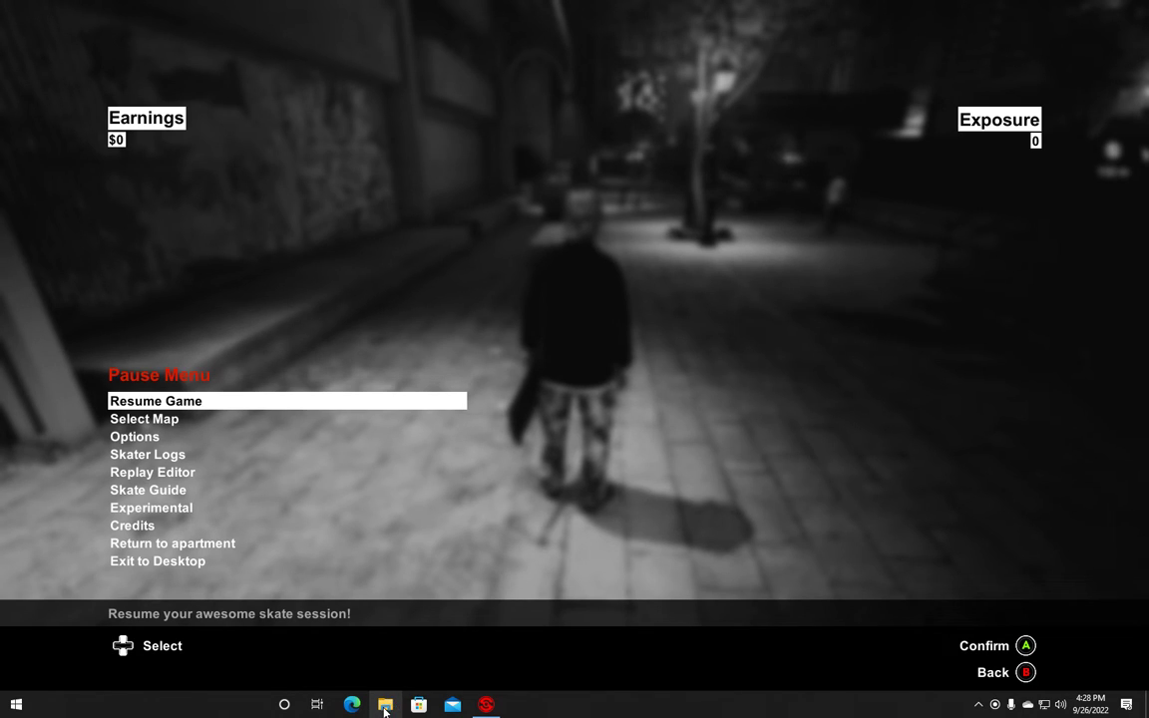
pyautogui.hotkey('ctrl', 'shift', 'Escape')
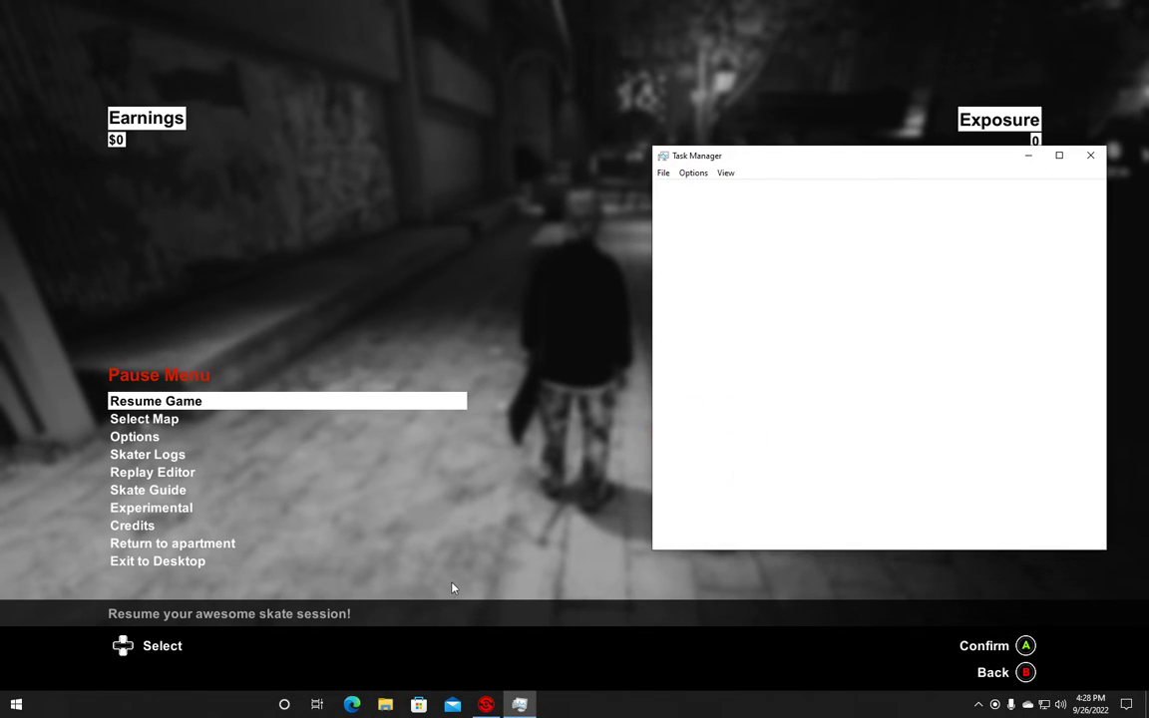
# - Launch Cheat Engine from the Desktop folder in File Explorer and allow it to make changes to the device
pyautogui.click(385, 704)
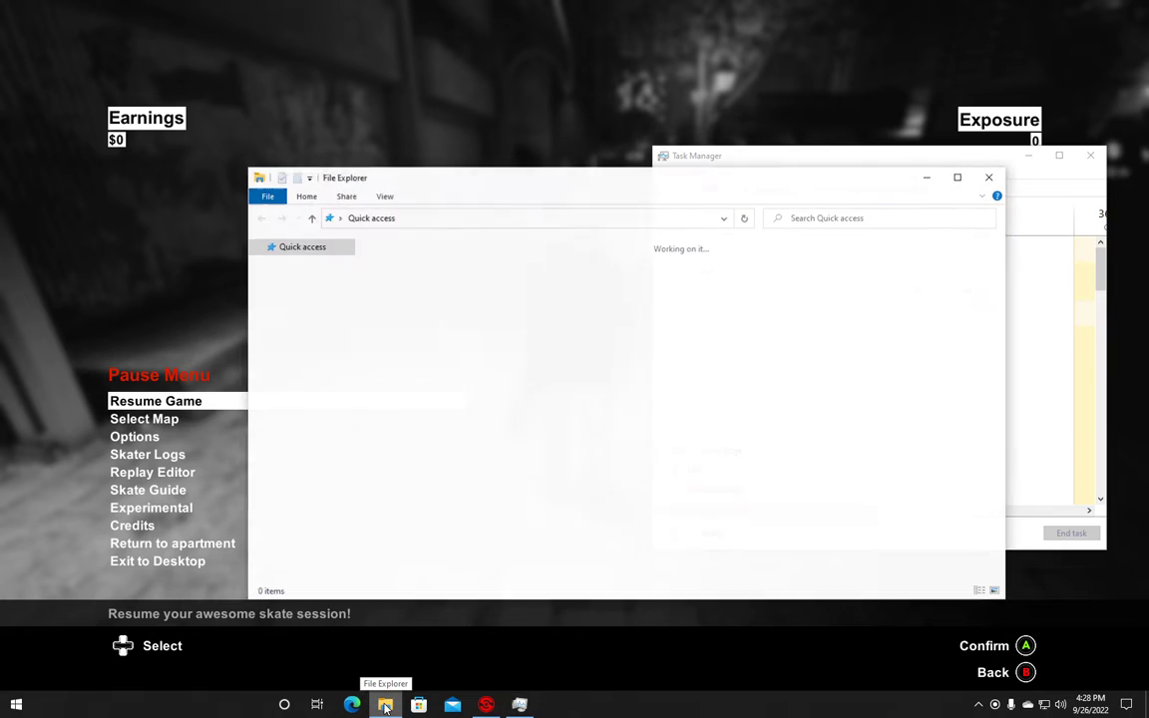
pyautogui.click(298, 269)
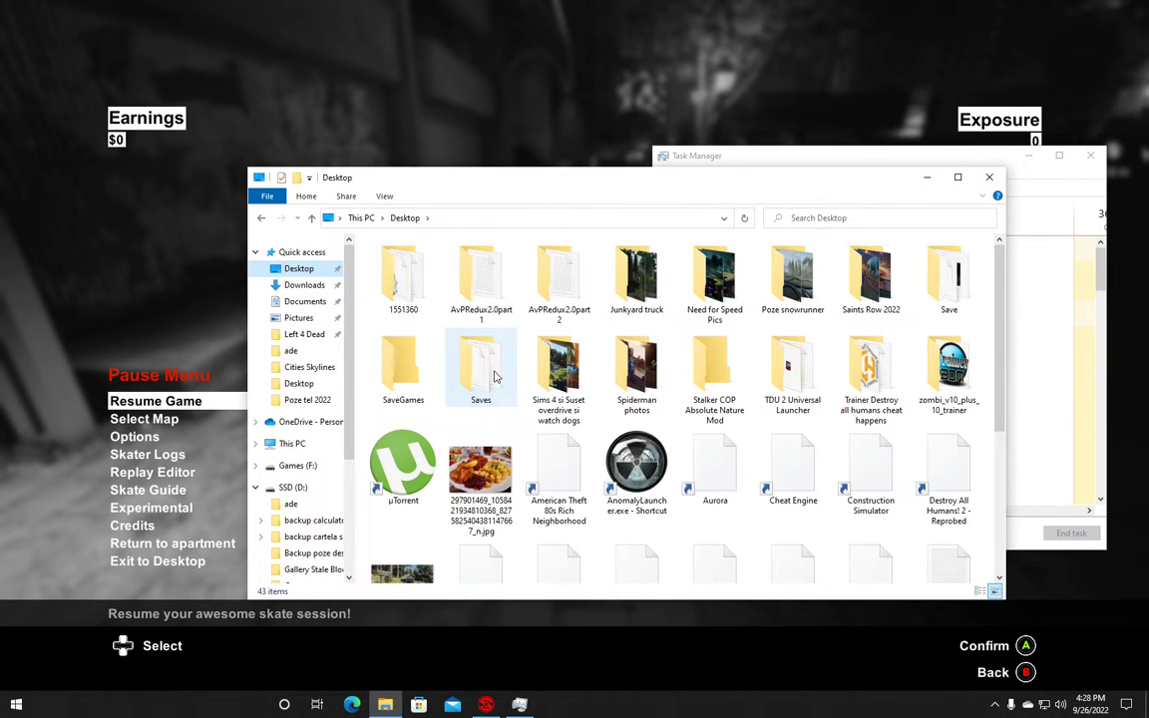
pyautogui.scroll(-2, 532, 395)
pyautogui.scroll(-1, 531, 395)
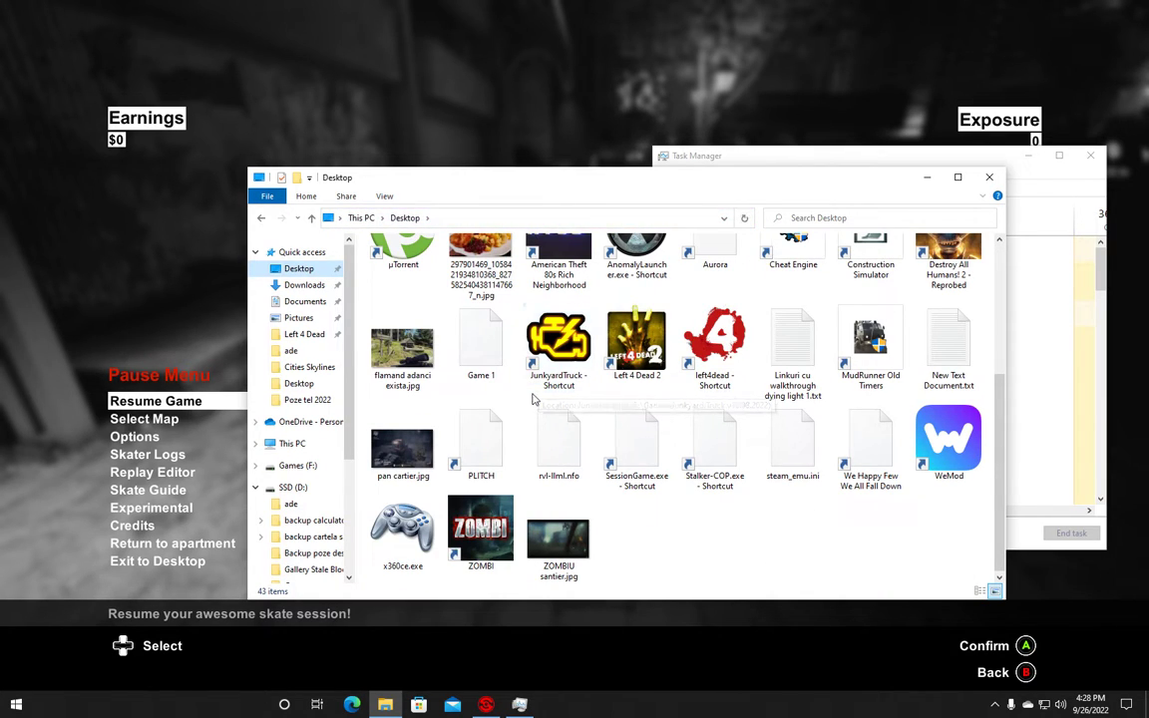
pyautogui.scroll(3, 533, 401)
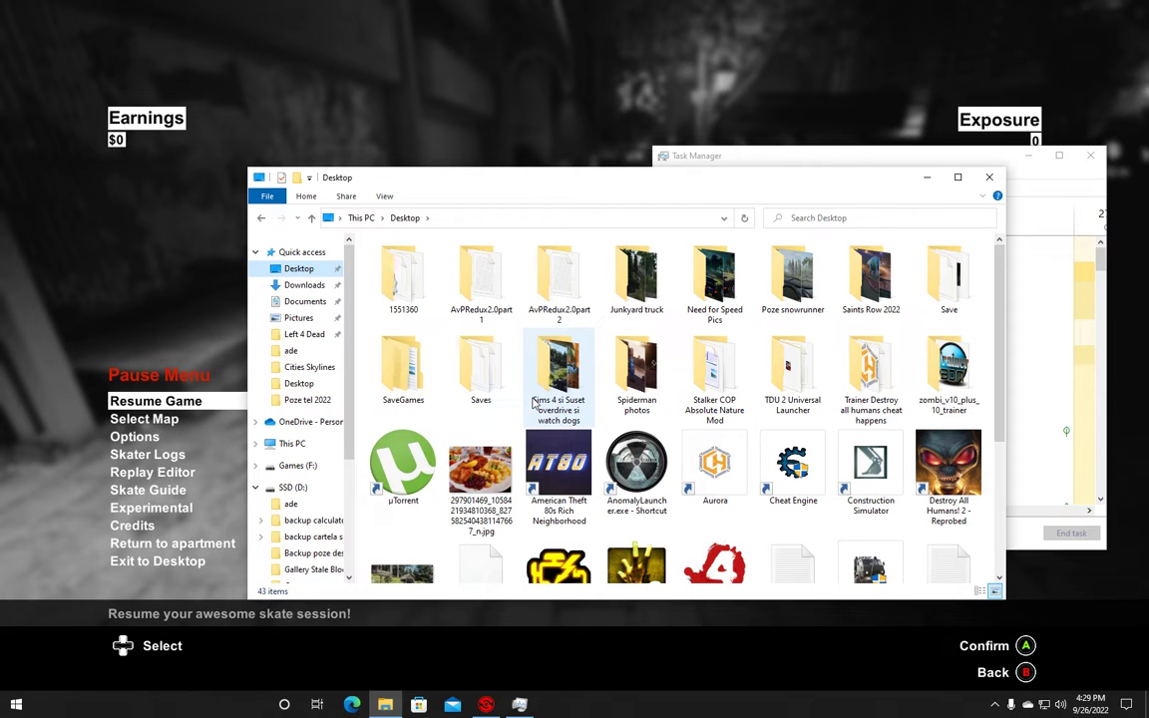
pyautogui.scroll(-2, 534, 402)
pyautogui.click(795, 324)
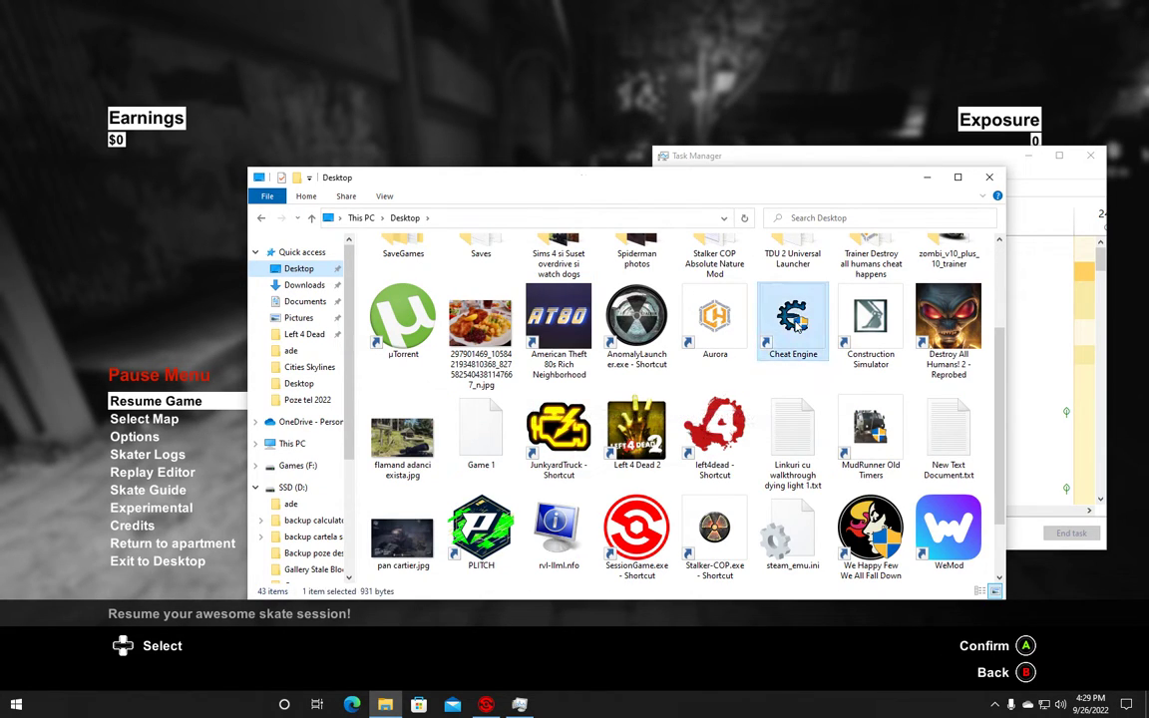
pyautogui.doubleClick(795, 325)
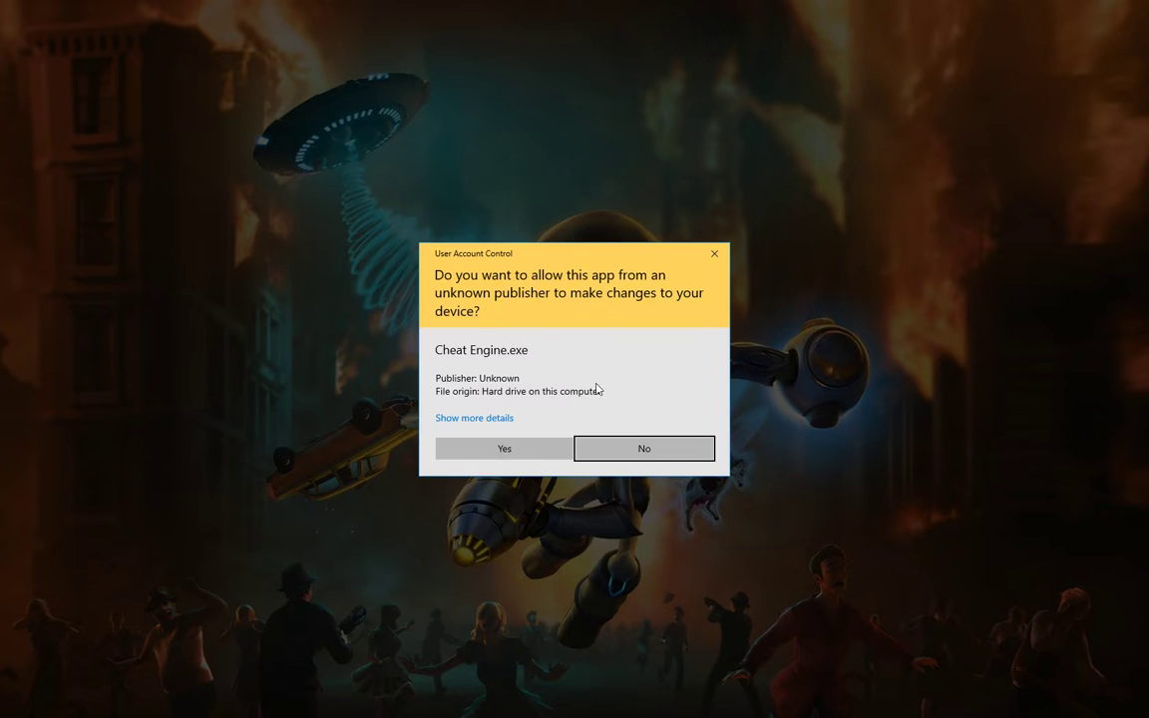
pyautogui.click(538, 447)
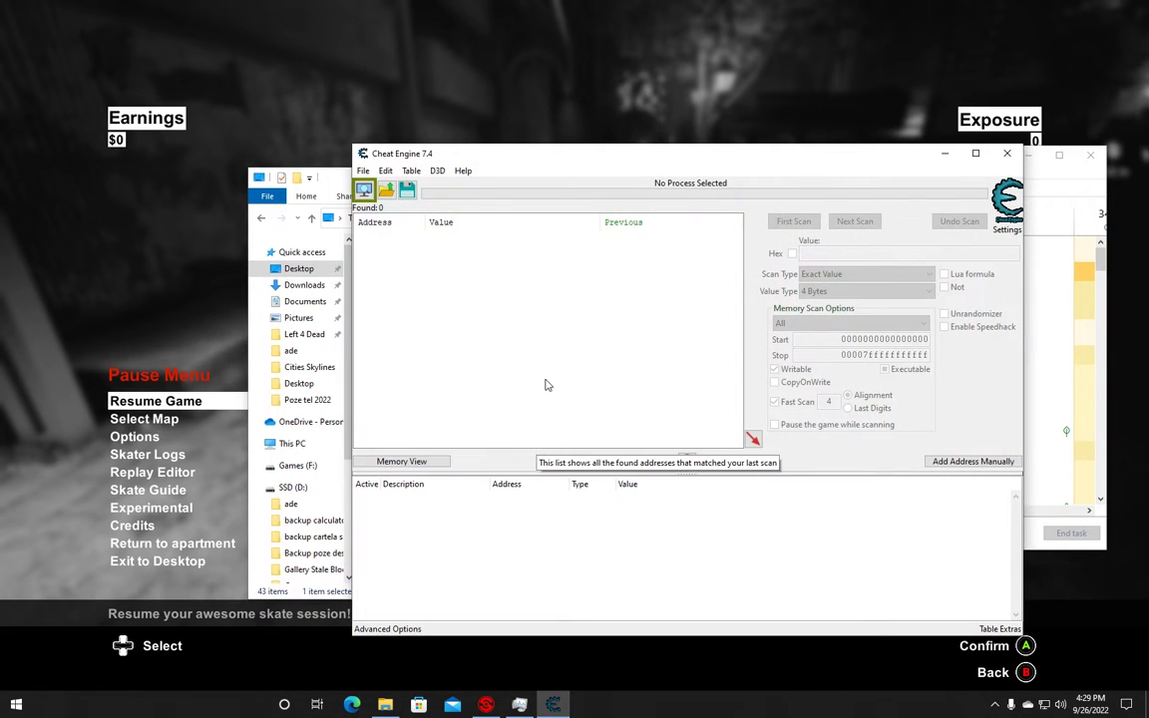
# - Attach Cheat Engine to the running Session game process
pyautogui.click(363, 190)
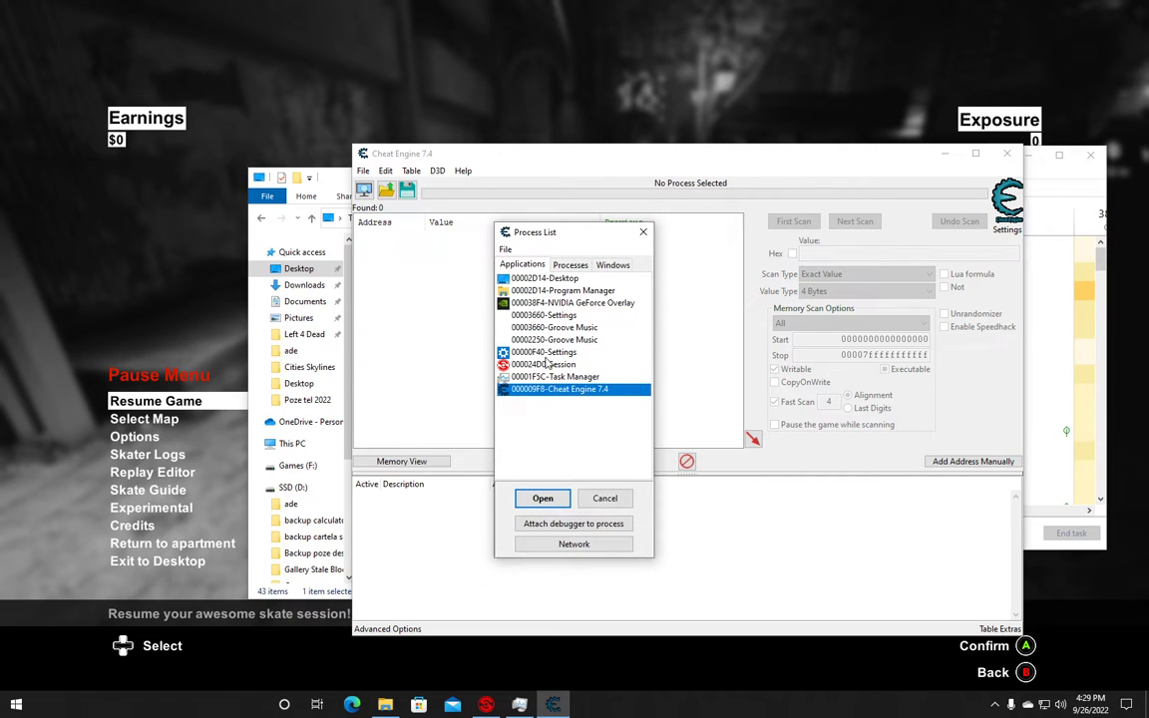
pyautogui.click(547, 364)
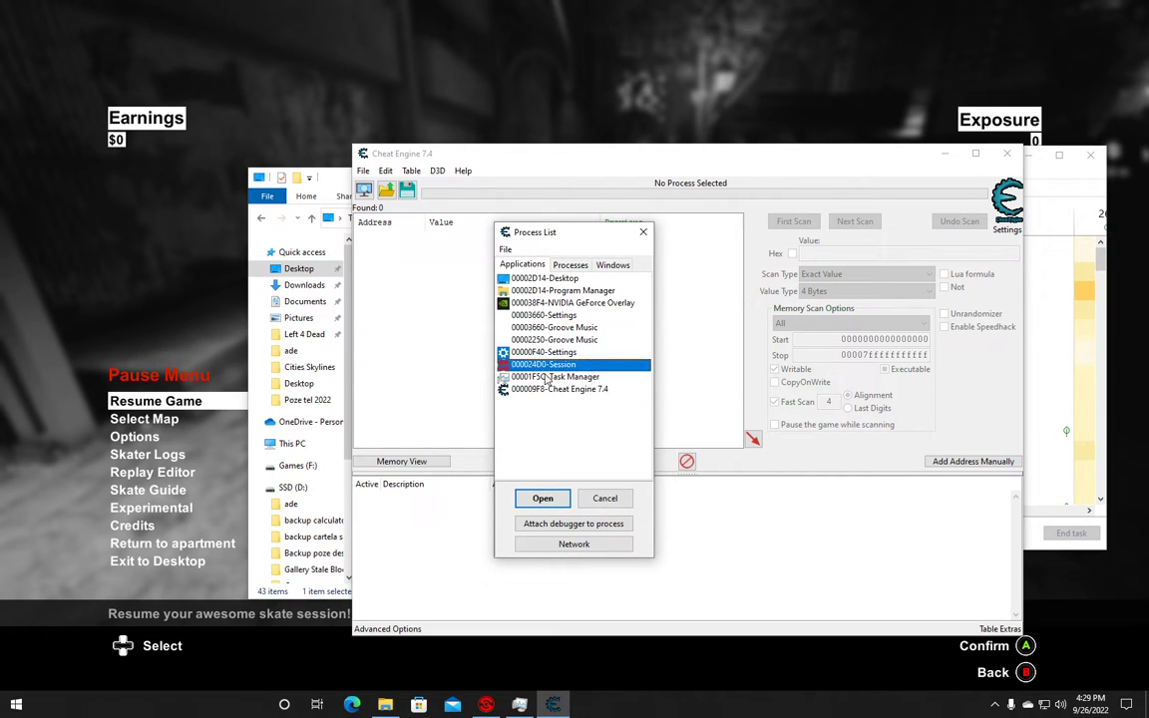
pyautogui.click(542, 498)
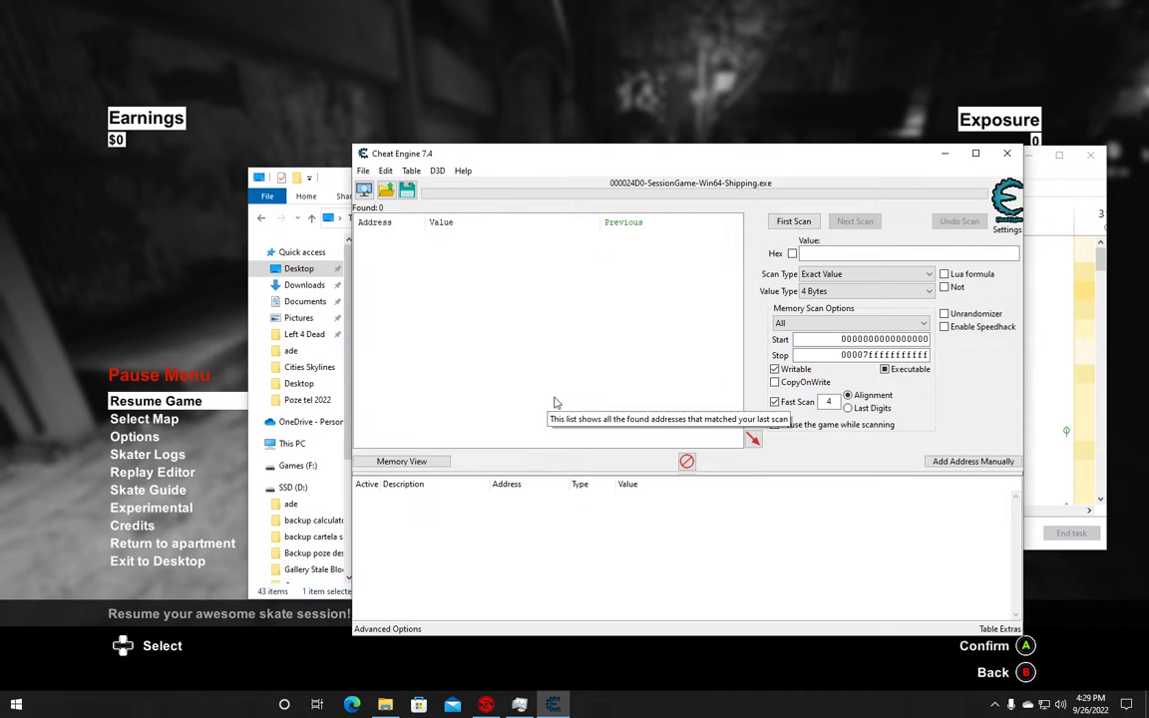
# - Run a first scan of the game's memory for the exact 4-byte value 0
pyautogui.click(817, 252)
pyautogui.write('0')
pyautogui.press('Return')
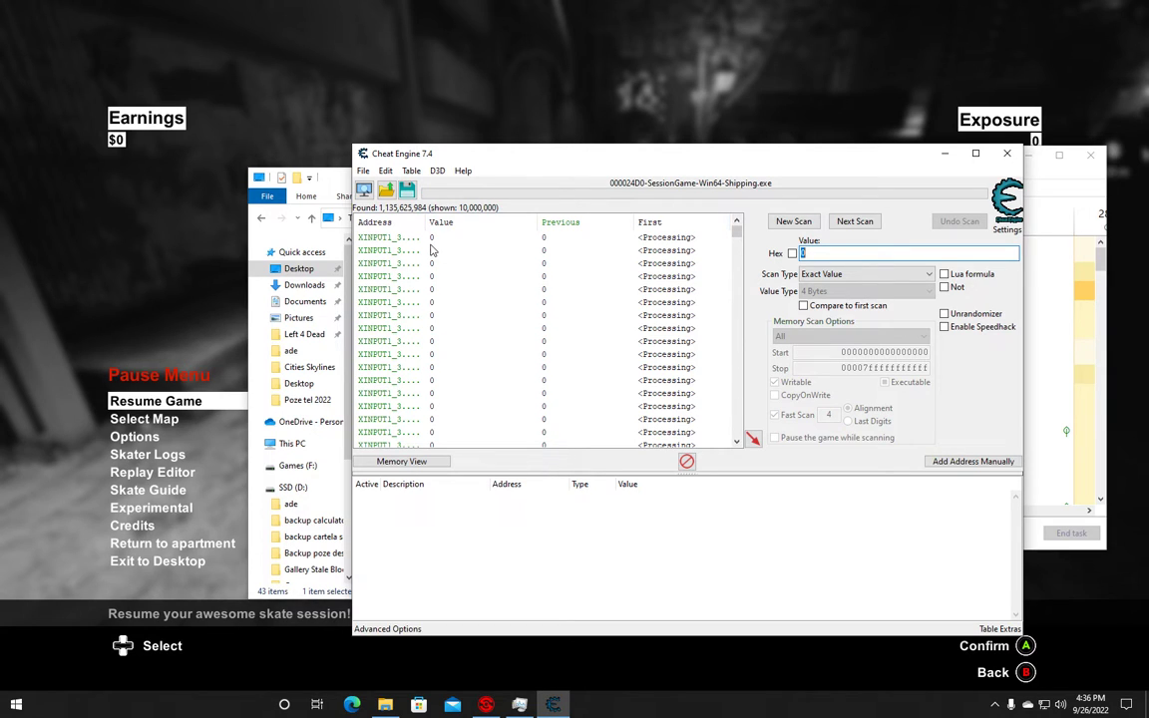
# - Select the first 16 addresses in the list of scan results
pyautogui.click(389, 237)
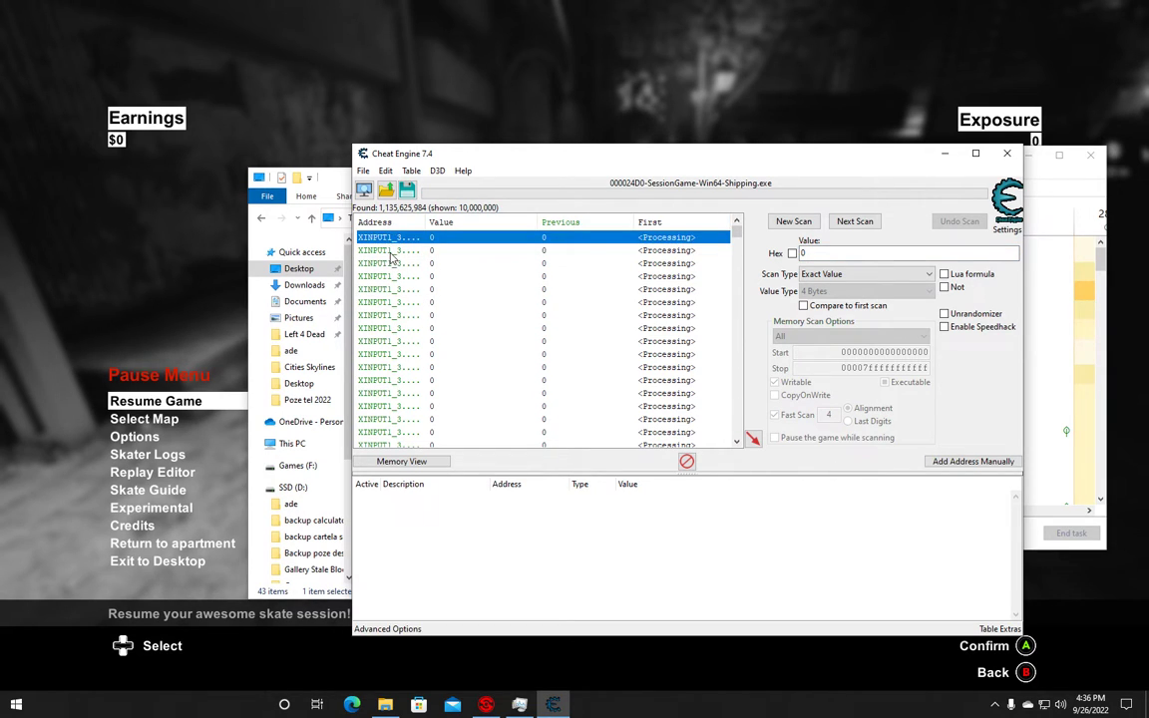
pyautogui.keyDown('shift'); pyautogui.click(357, 251); pyautogui.keyUp('shift')
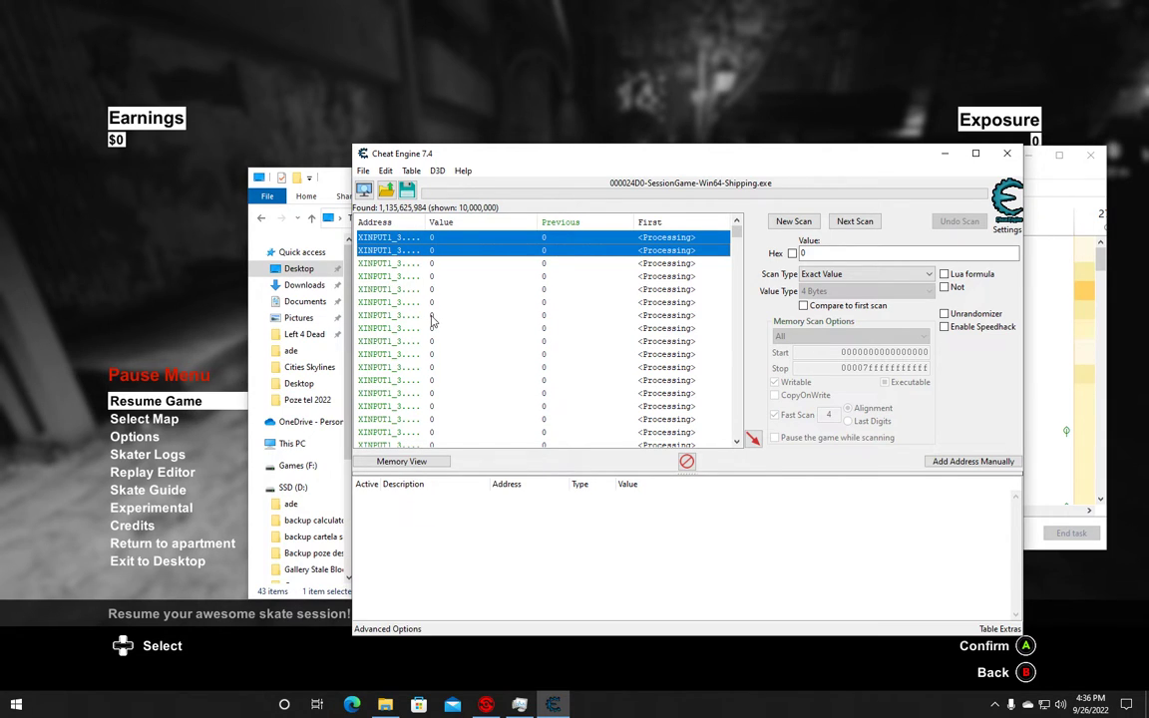
pyautogui.hotkey('shift', 'Down')
pyautogui.hotkey('shift', 'Down')
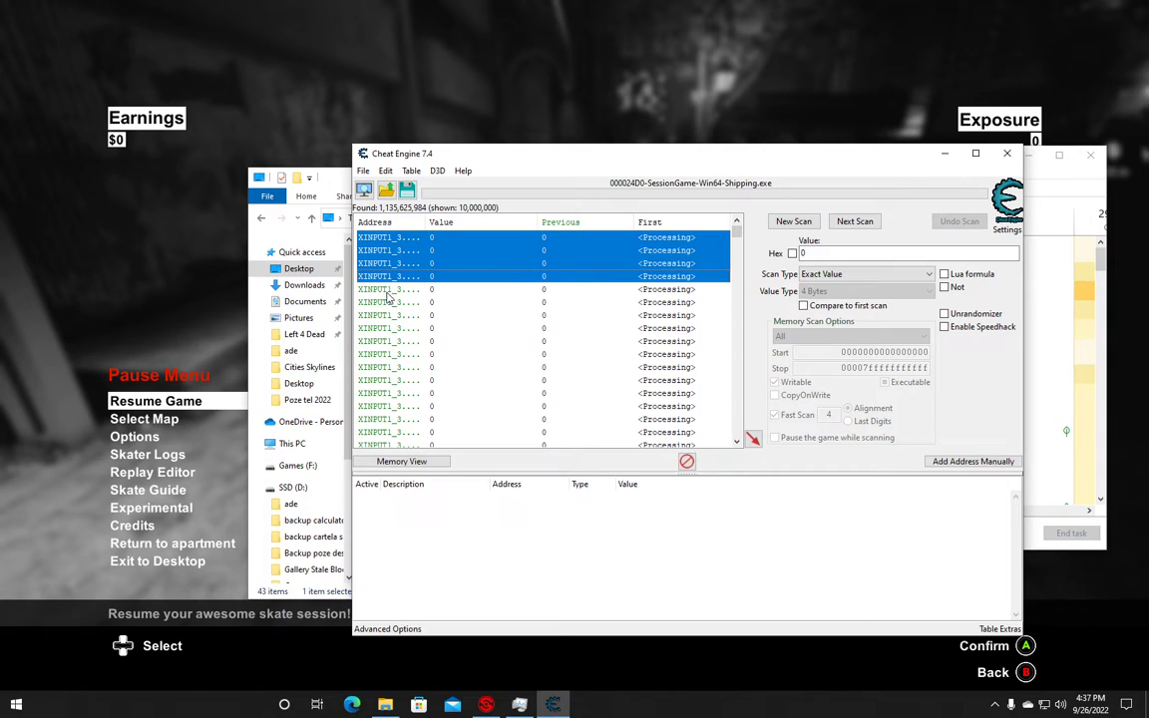
pyautogui.hotkey('shift', 'Down')
pyautogui.hotkey('shift', 'Down')
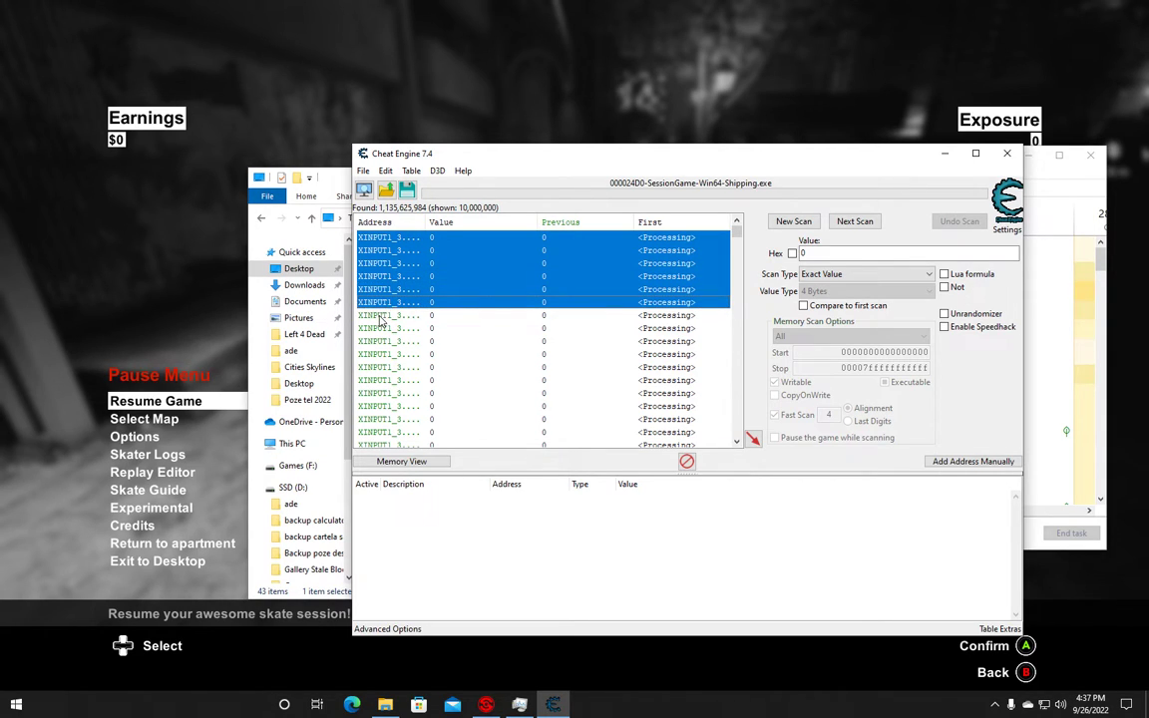
pyautogui.hotkey('shift', 'Down')
pyautogui.hotkey('shift', 'Down')
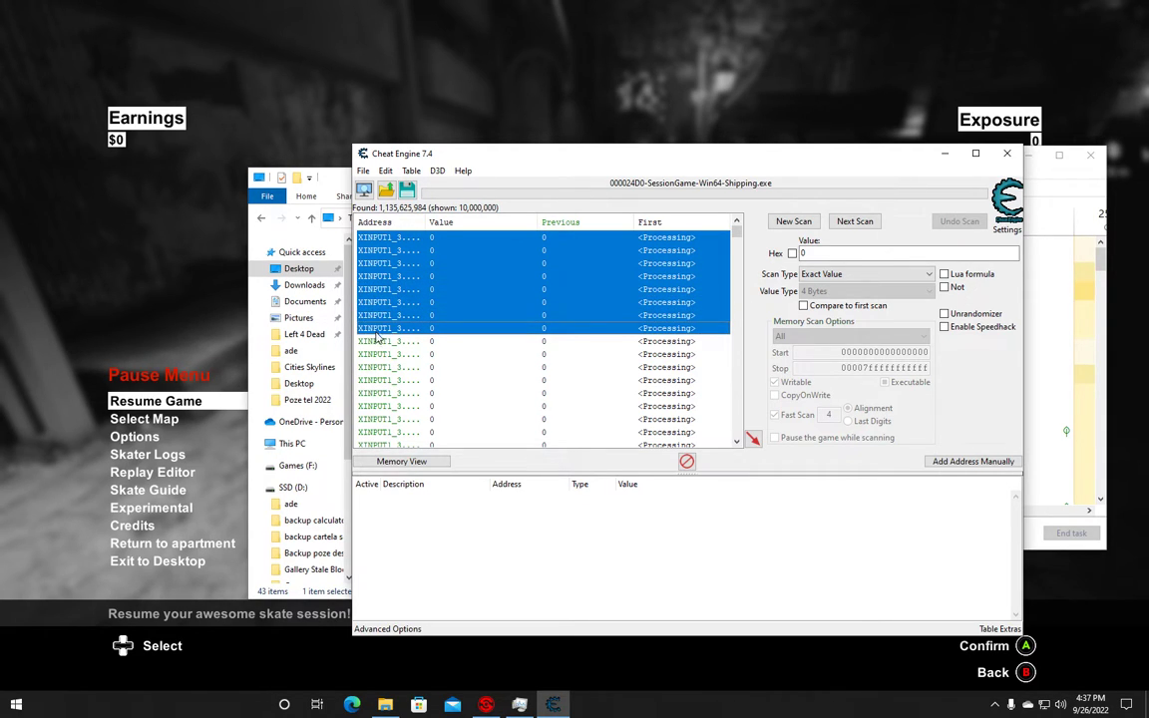
pyautogui.hotkey('shift', 'Down')
pyautogui.hotkey('shift', 'Down')
pyautogui.hotkey('shift', 'Down')
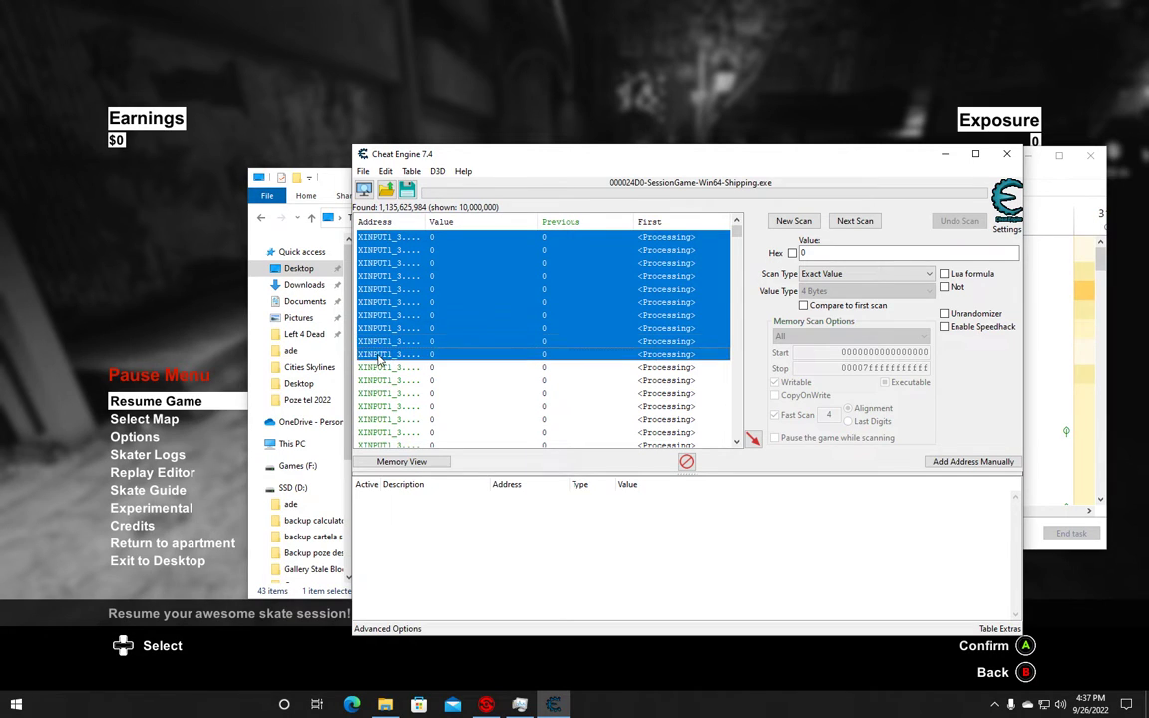
pyautogui.hotkey('shift', 'Down')
pyautogui.hotkey('shift', 'Down')
pyautogui.hotkey('shift', 'Down')
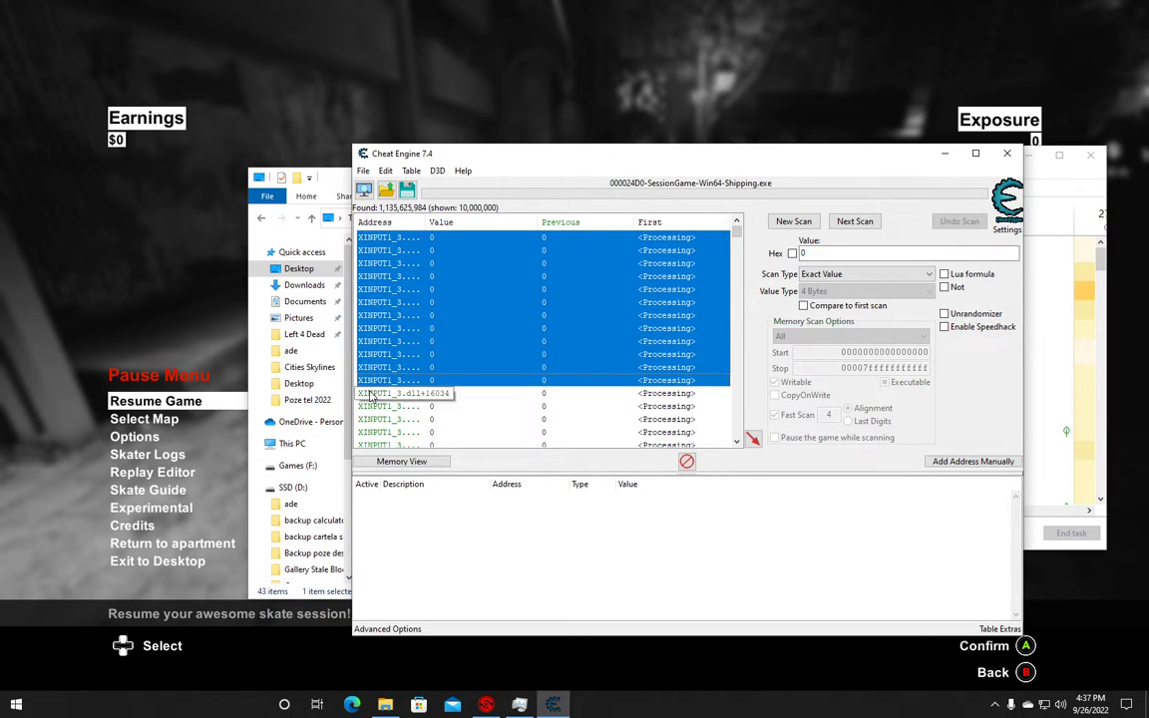
pyautogui.hotkey('shift', 'Down')
pyautogui.hotkey('shift', 'Down')
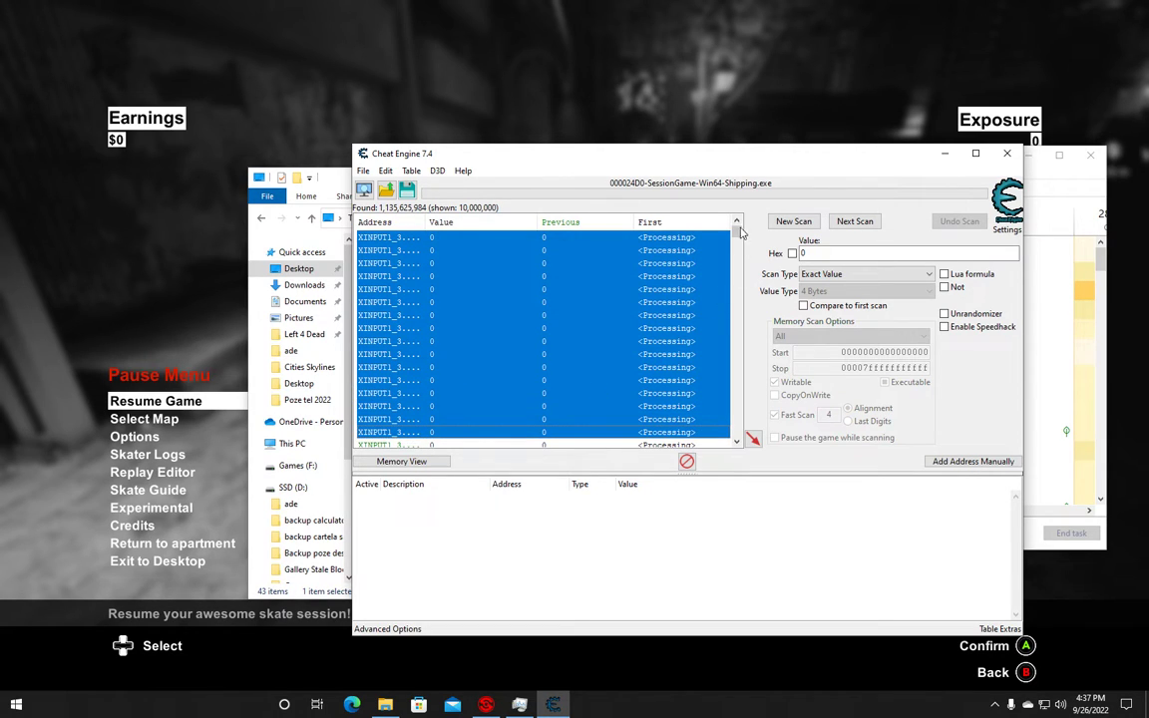
# - Extend the selection in the scan results downward by about a dozen more XINPUT1_3 addresses
pyautogui.moveTo(736, 230); pyautogui.dragTo(736, 231)
pyautogui.click(737, 442)
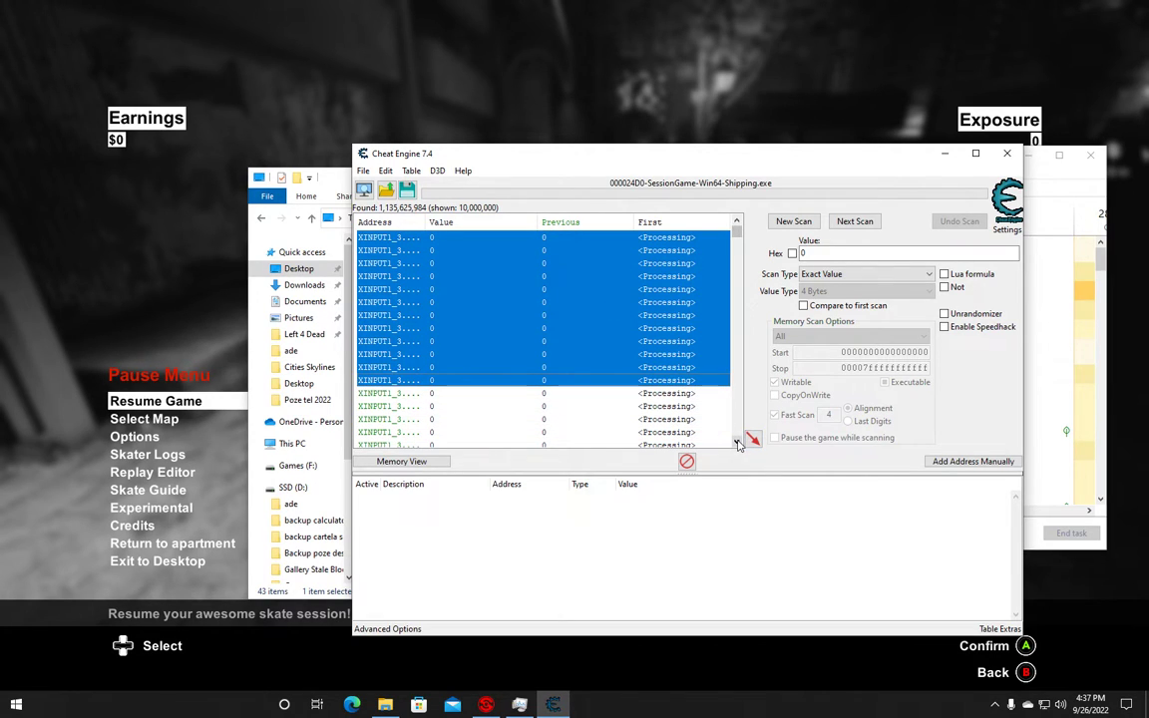
pyautogui.click(737, 442)
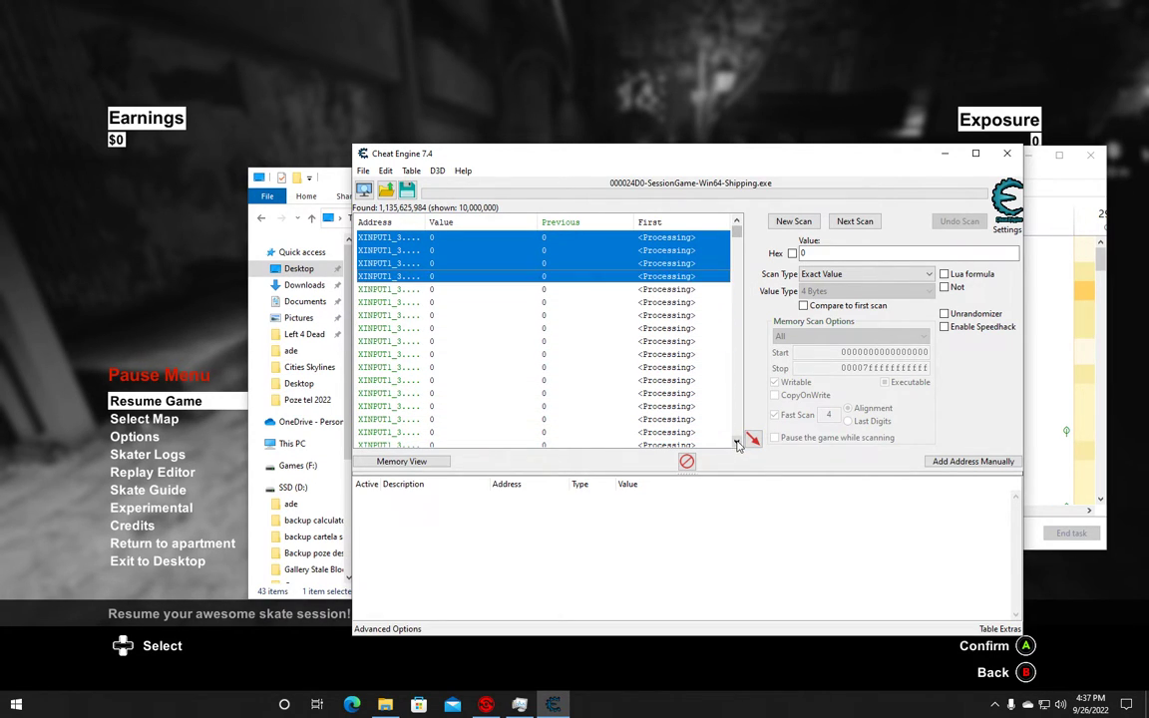
pyautogui.click(737, 442)
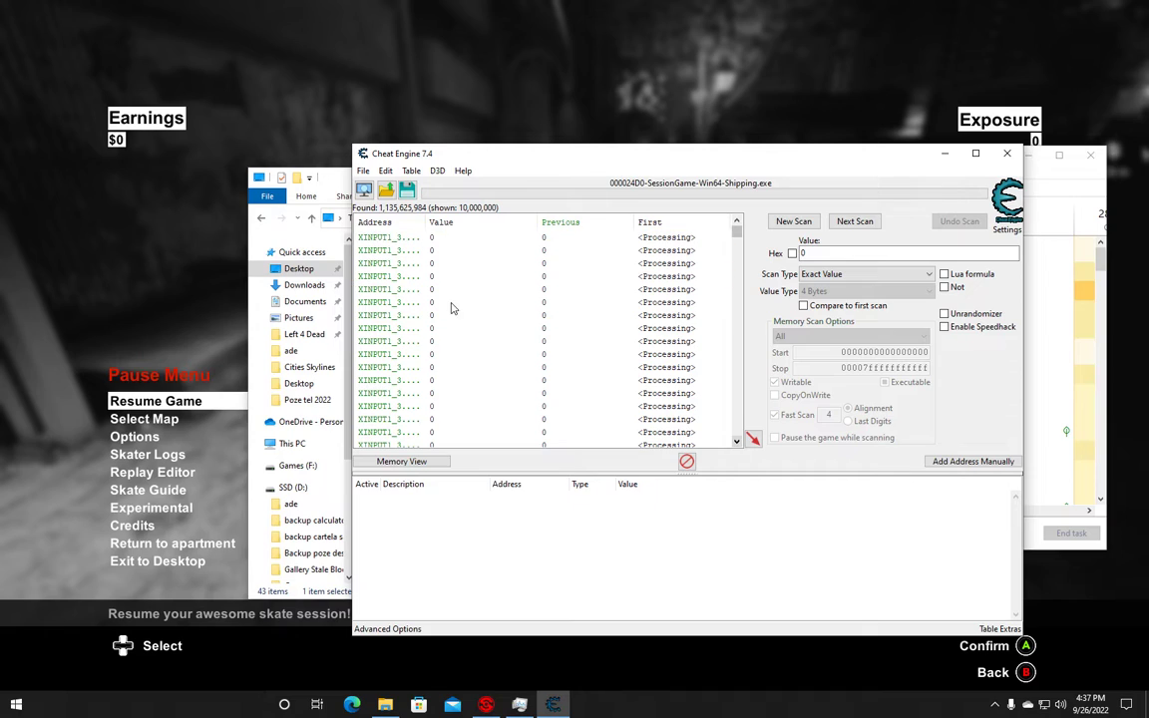
pyautogui.click(737, 225)
pyautogui.click(737, 226)
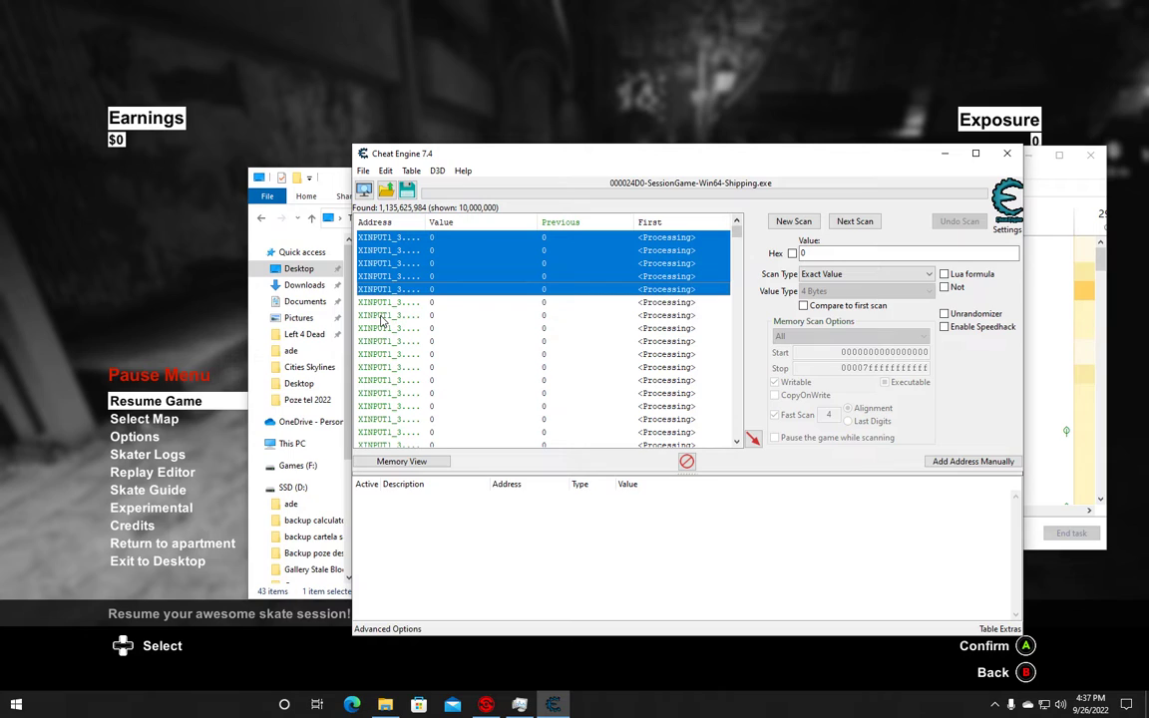
pyautogui.hotkey('shift', 'Down')
pyautogui.hotkey('shift', 'Down')
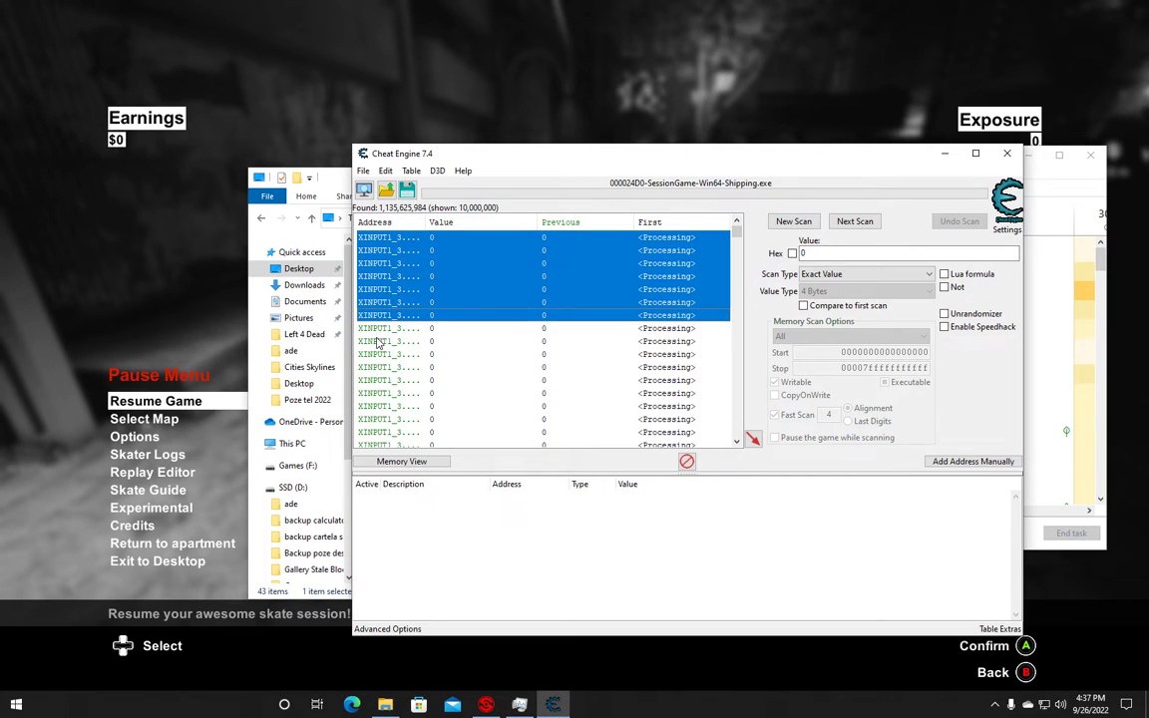
pyautogui.hotkey('shift', 'Down')
pyautogui.hotkey('shift', 'Down')
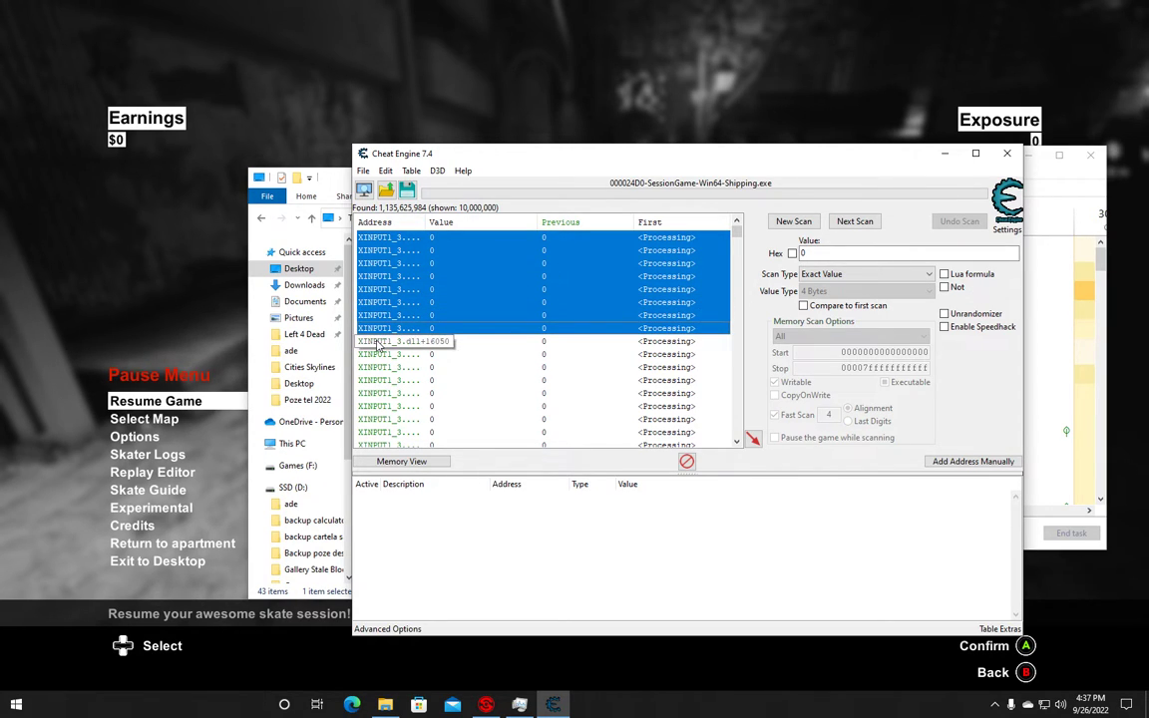
pyautogui.hotkey('shift', 'Down')
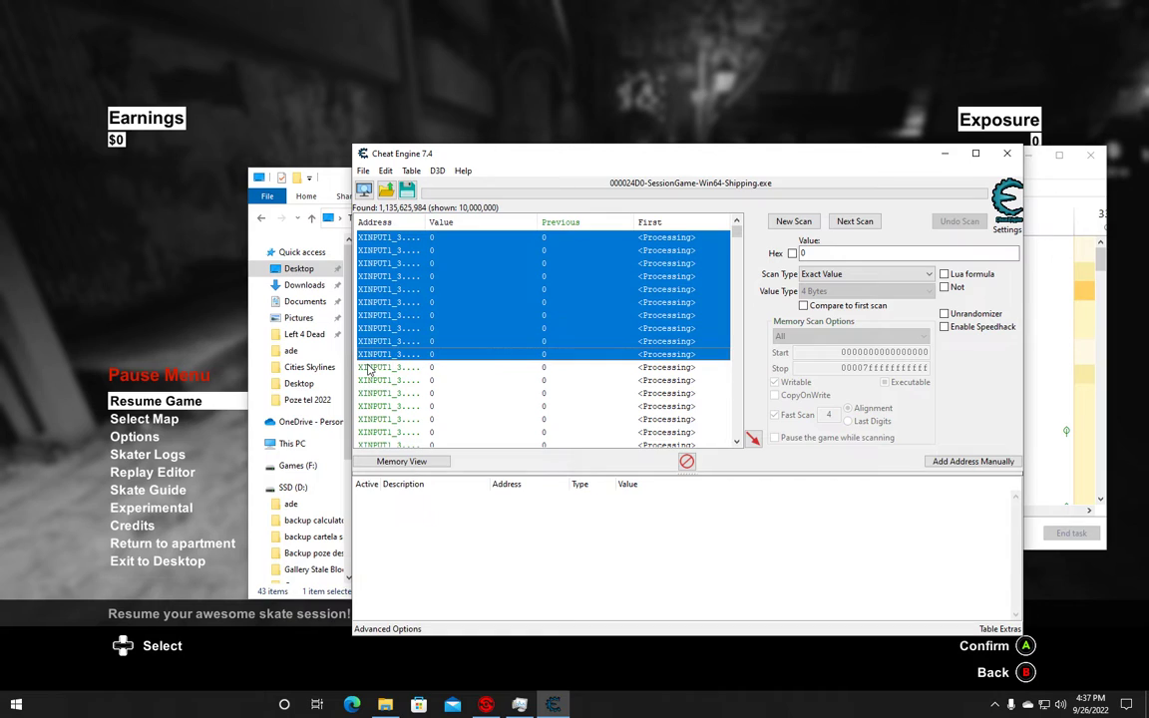
pyautogui.hotkey('shift', 'Down')
pyautogui.hotkey('shift', 'Down')
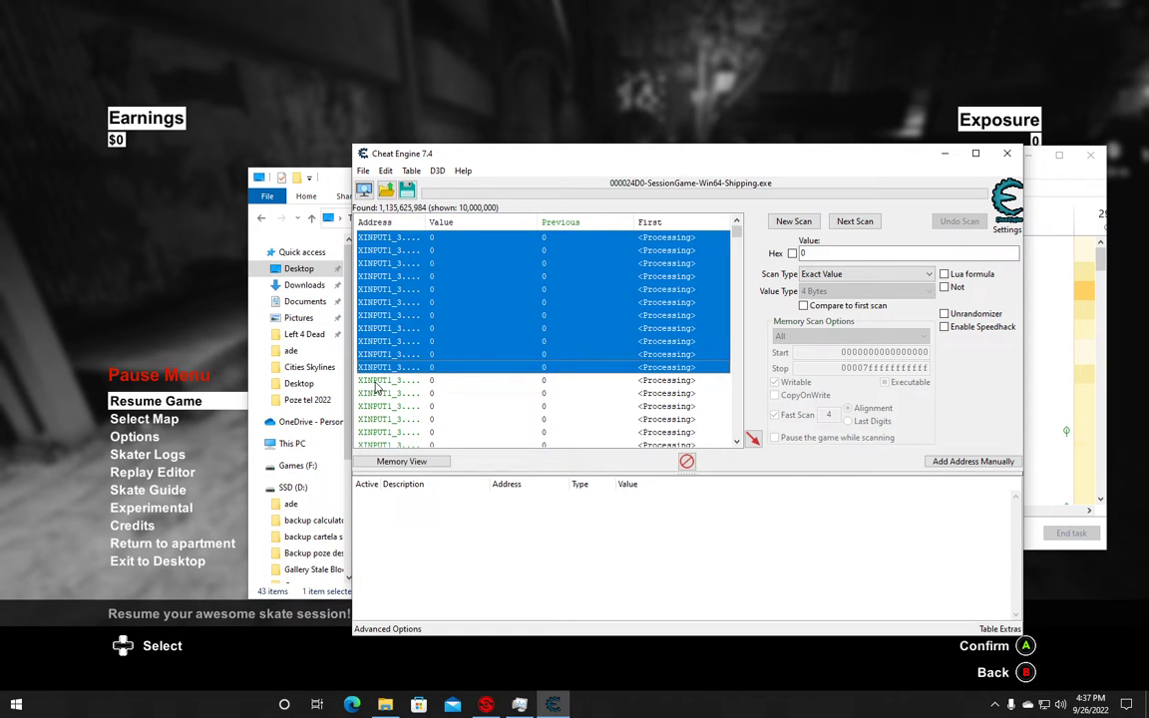
pyautogui.hotkey('shift', 'Down')
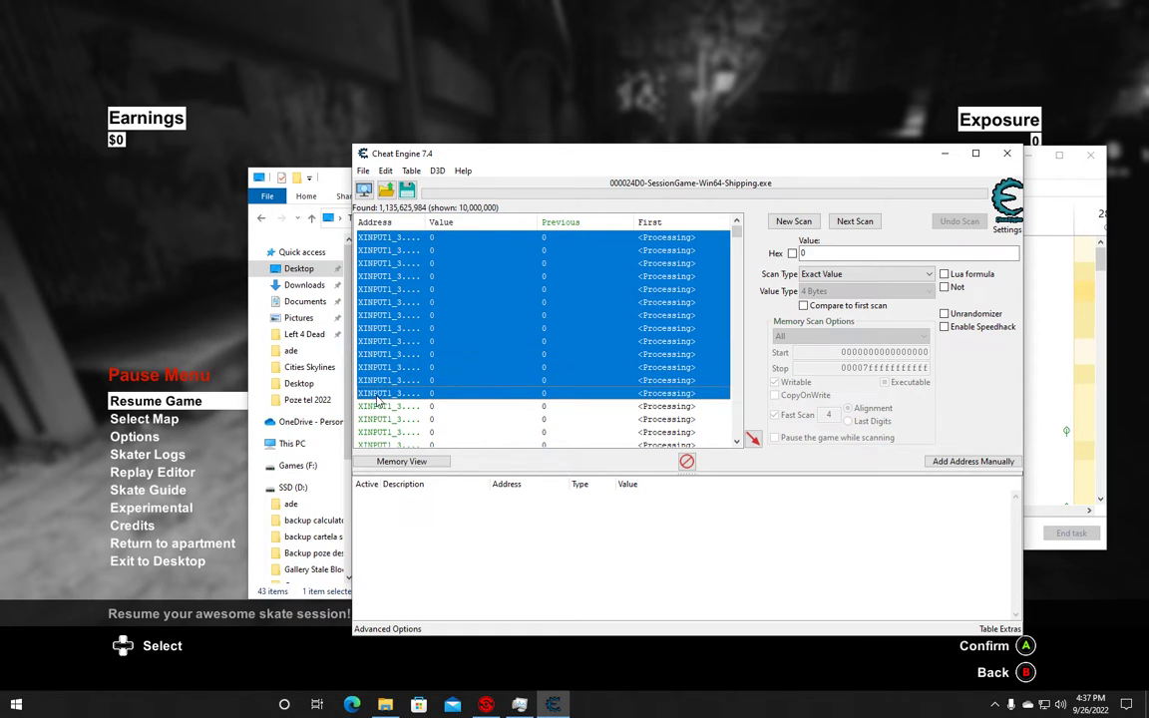
pyautogui.hotkey('shift', 'Down')
pyautogui.hotkey('shift', 'Down')
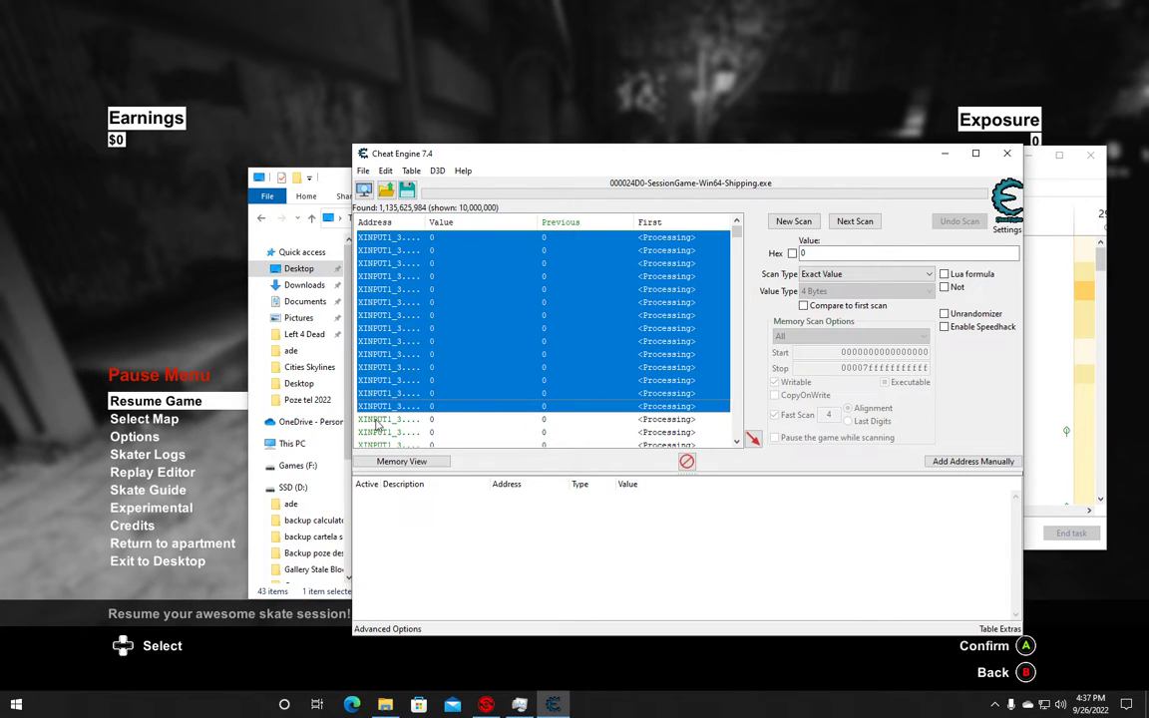
pyautogui.hotkey('shift', 'Down')
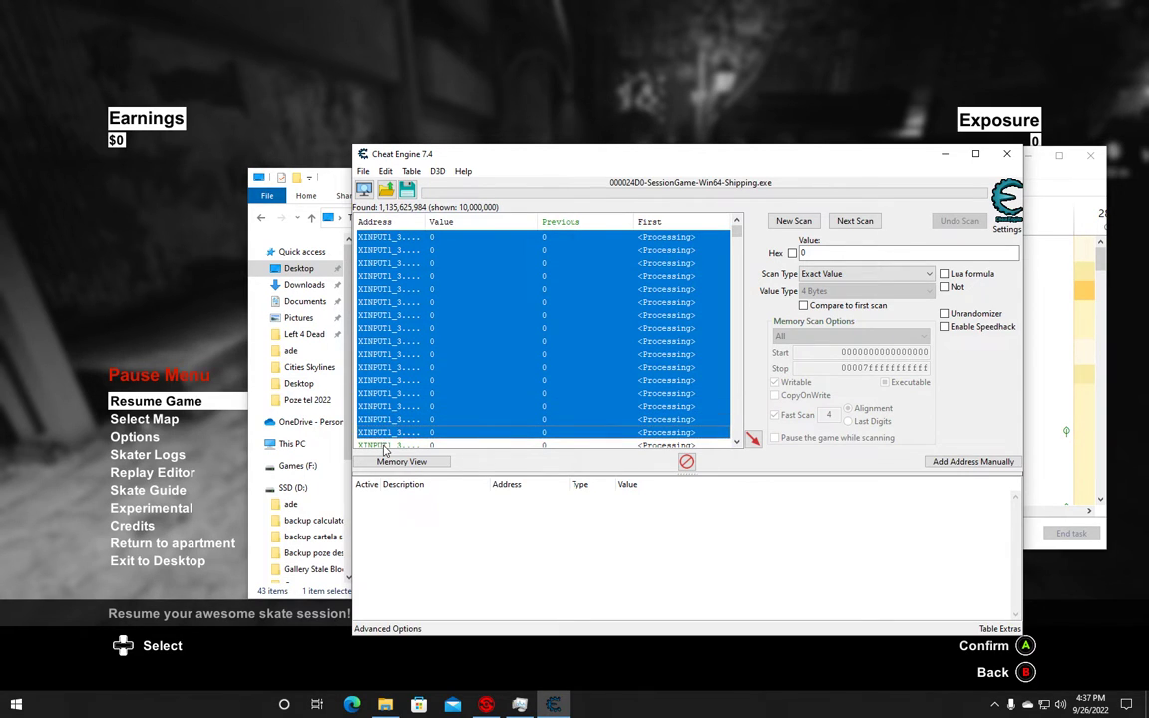
pyautogui.hotkey('shift', 'Down')
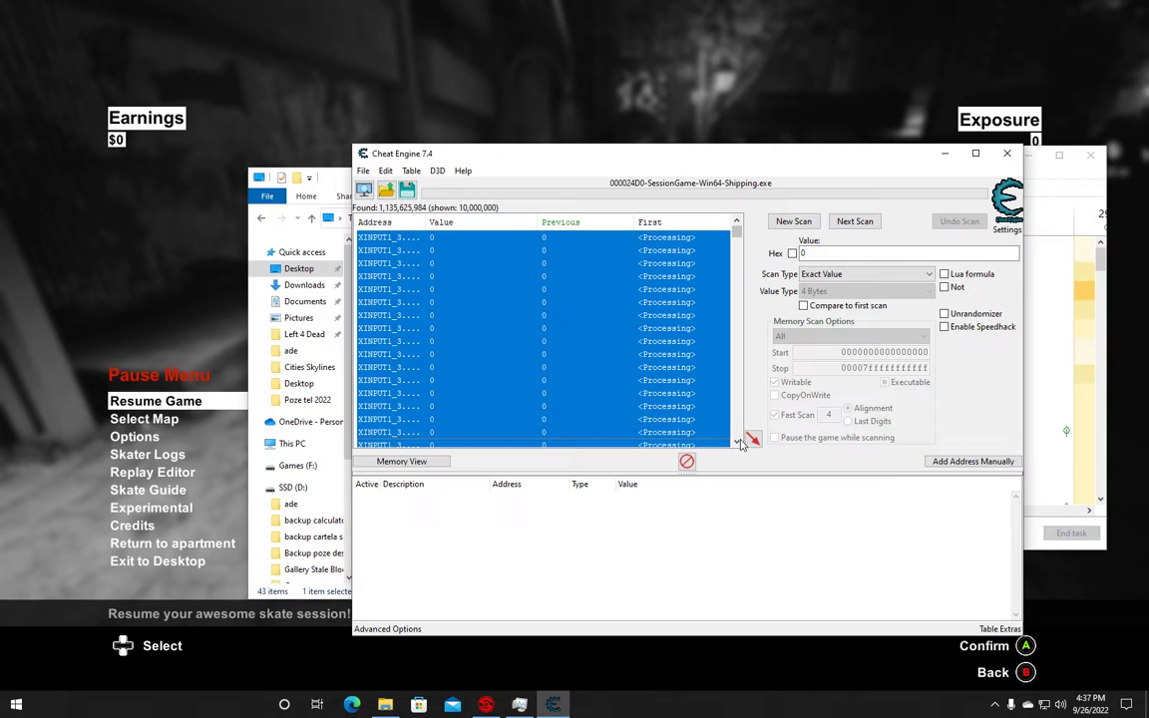
# - Add roughly ten further XINPUT1_3 addresses to the end of the selected block of scan results
pyautogui.hotkey('shift', 'Up')
pyautogui.hotkey('shift', 'Up')
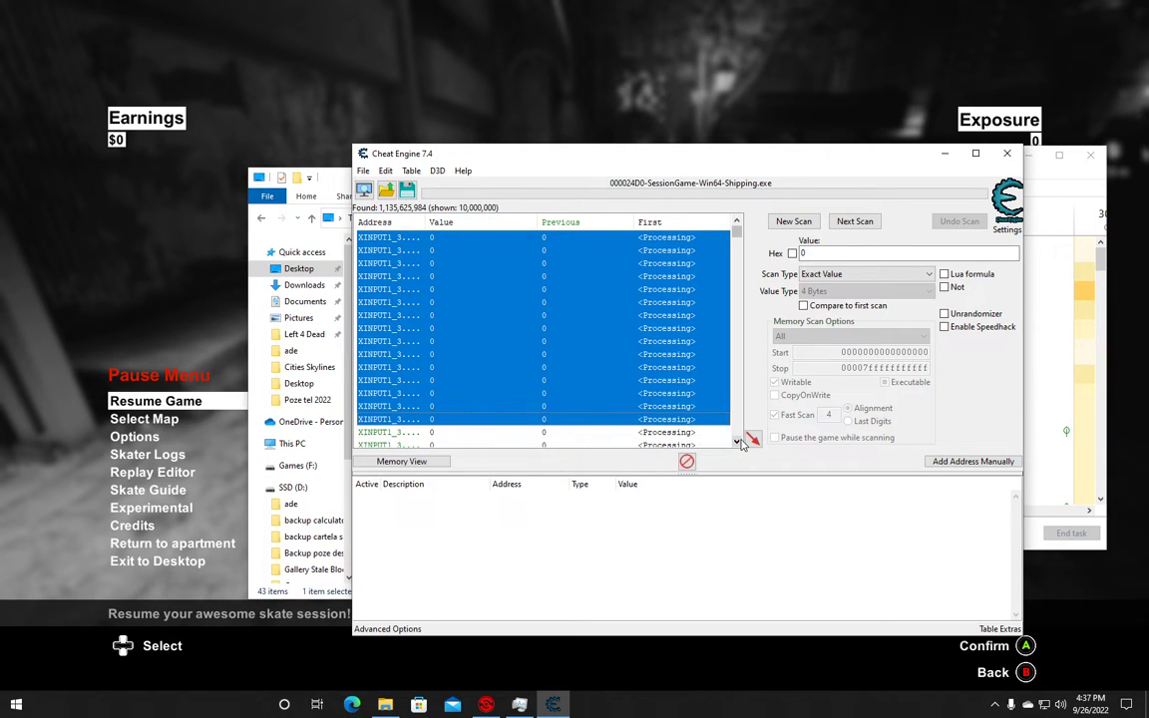
pyautogui.hotkey('shift', 'Up')
pyautogui.hotkey('shift', 'Up')
pyautogui.hotkey('shift', 'Up')
pyautogui.hotkey('shift', 'Up')
pyautogui.hotkey('shift', 'Up')
pyautogui.hotkey('shift', 'Up')
pyautogui.hotkey('shift', 'Up')
pyautogui.hotkey('shift', 'Up')
pyautogui.hotkey('shift', 'Up')
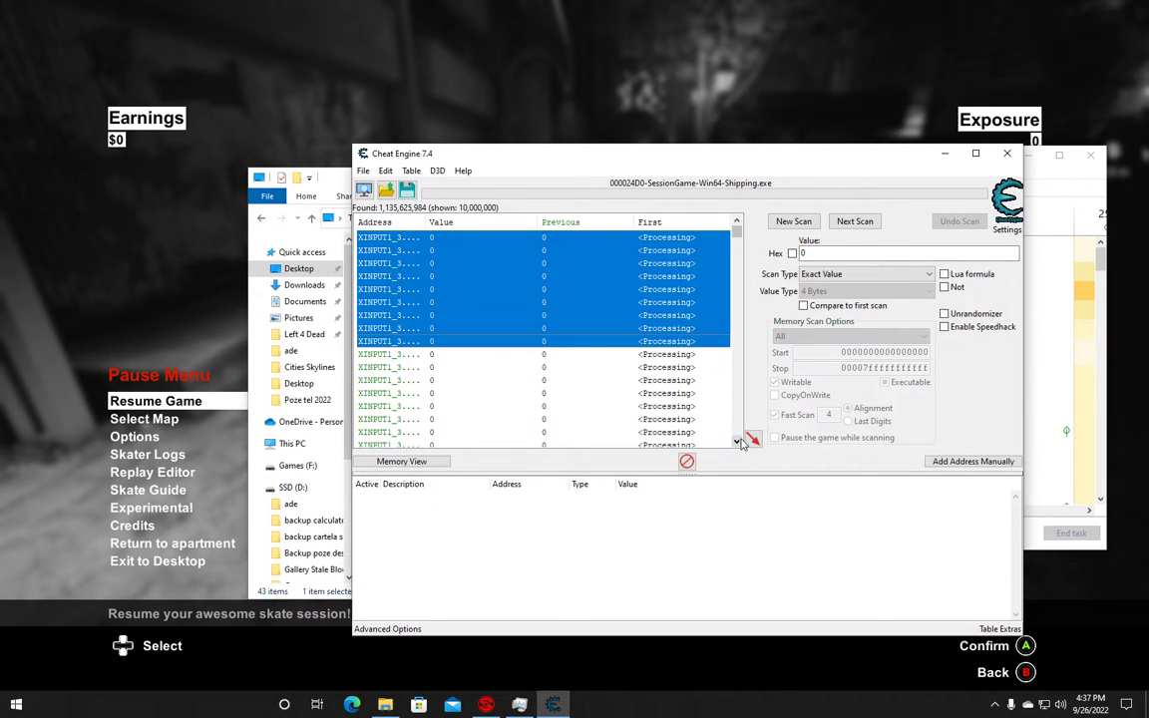
pyautogui.hotkey('shift', 'Down')
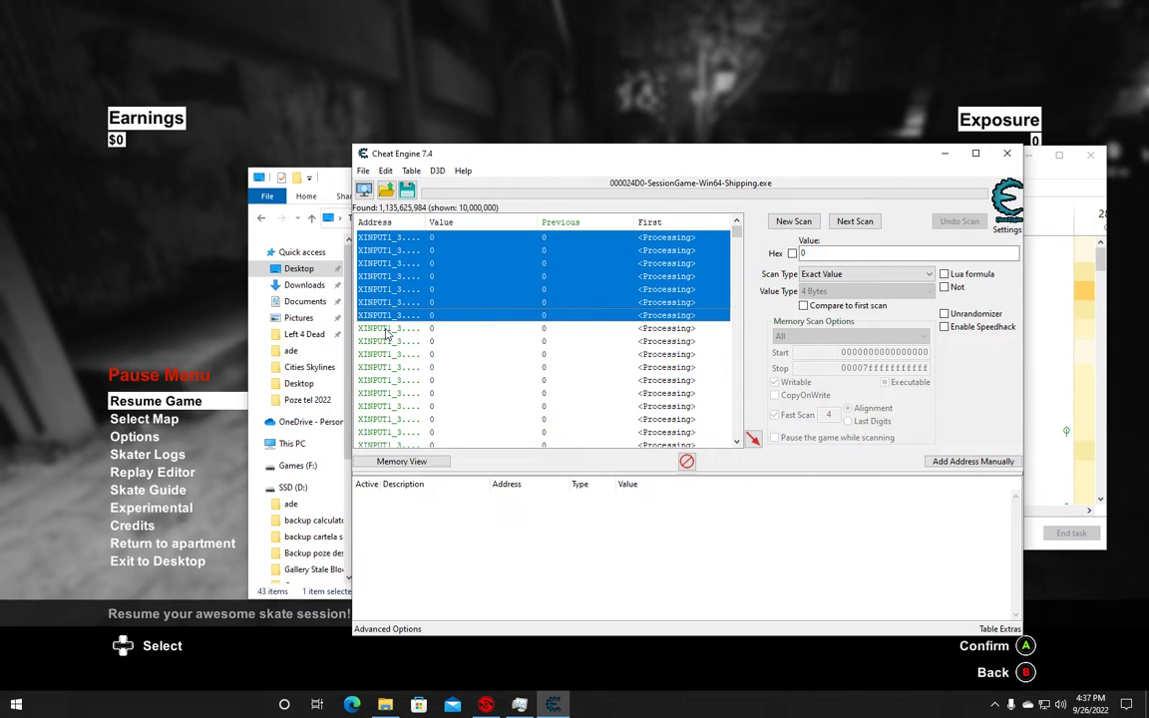
pyautogui.hotkey('shift', 'Down')
pyautogui.hotkey('shift', 'Down')
pyautogui.hotkey('shift', 'Down')
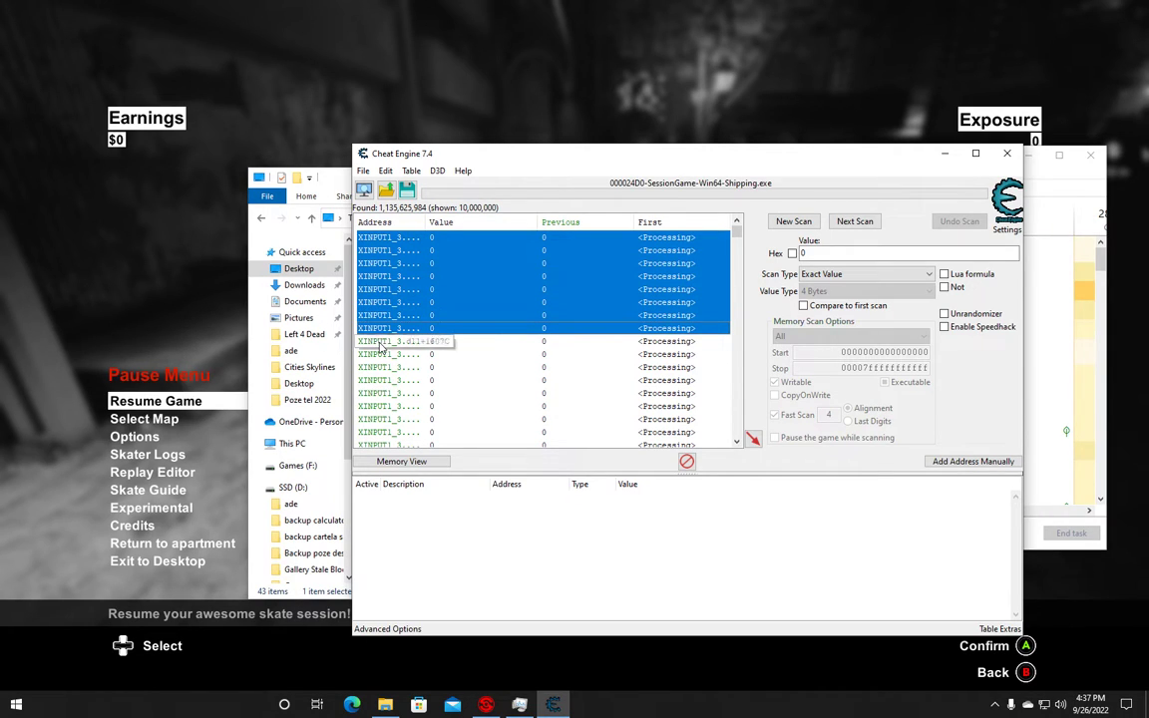
pyautogui.hotkey('shift', 'Down')
pyautogui.hotkey('shift', 'Down')
pyautogui.hotkey('shift', 'Down')
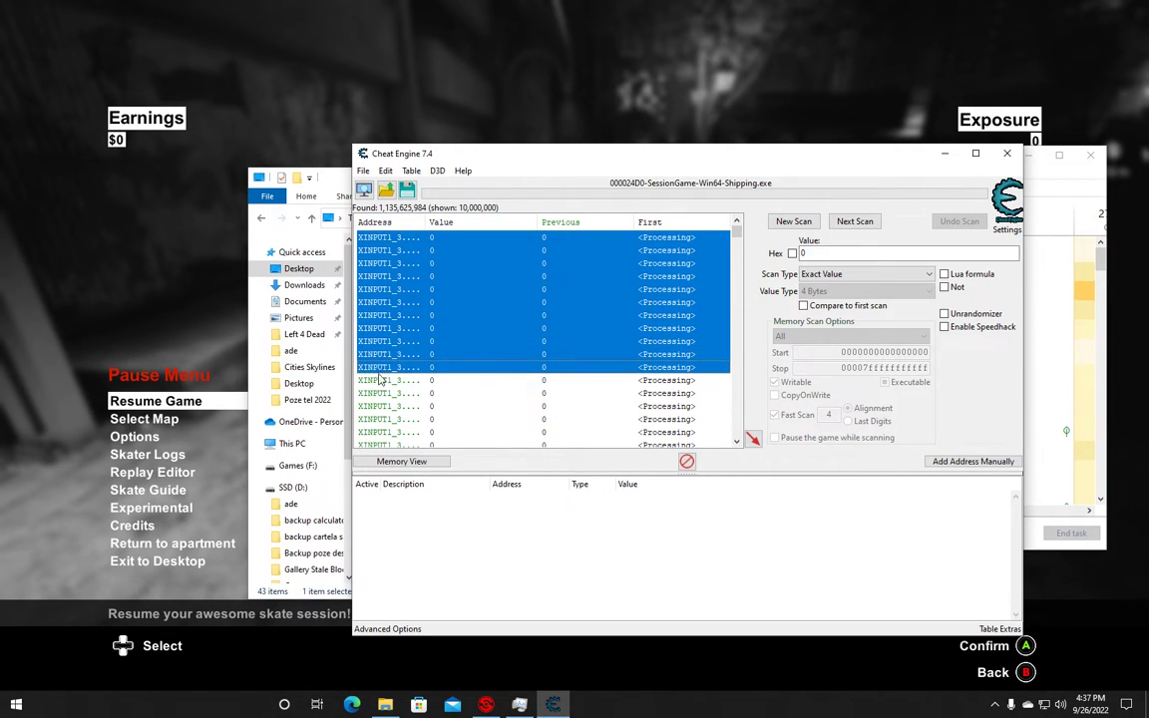
pyautogui.hotkey('shift', 'Down')
pyautogui.hotkey('shift', 'Down')
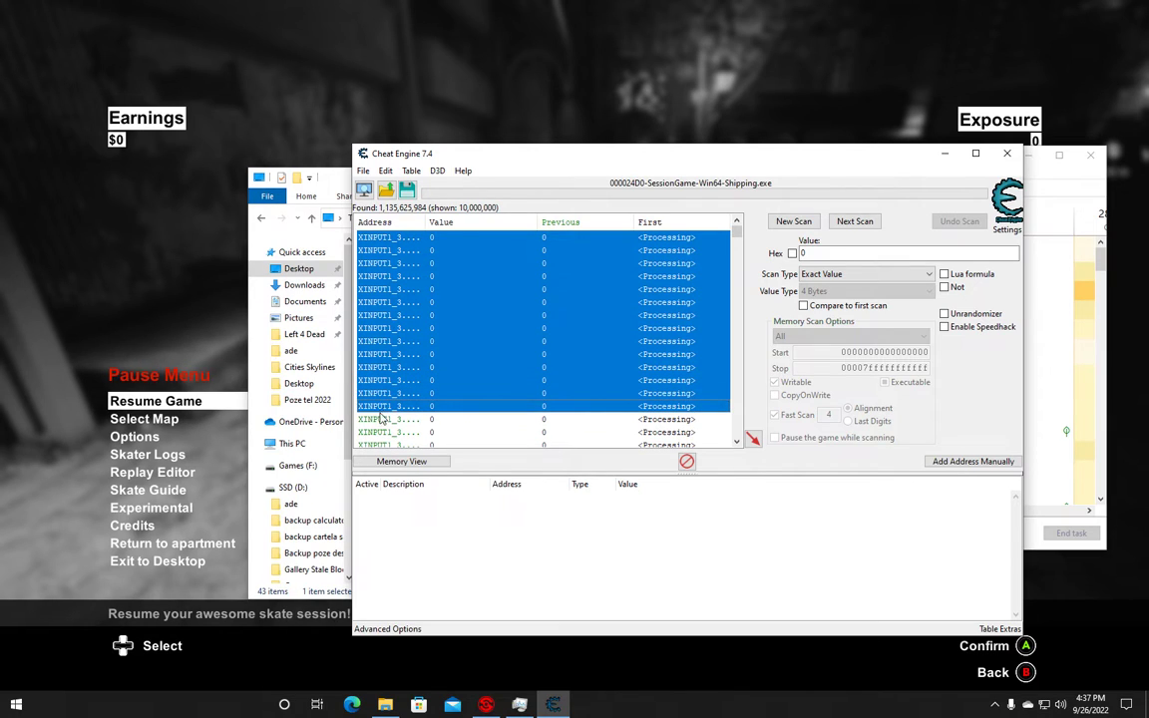
pyautogui.hotkey('shift', 'Down')
pyautogui.hotkey('shift', 'Down')
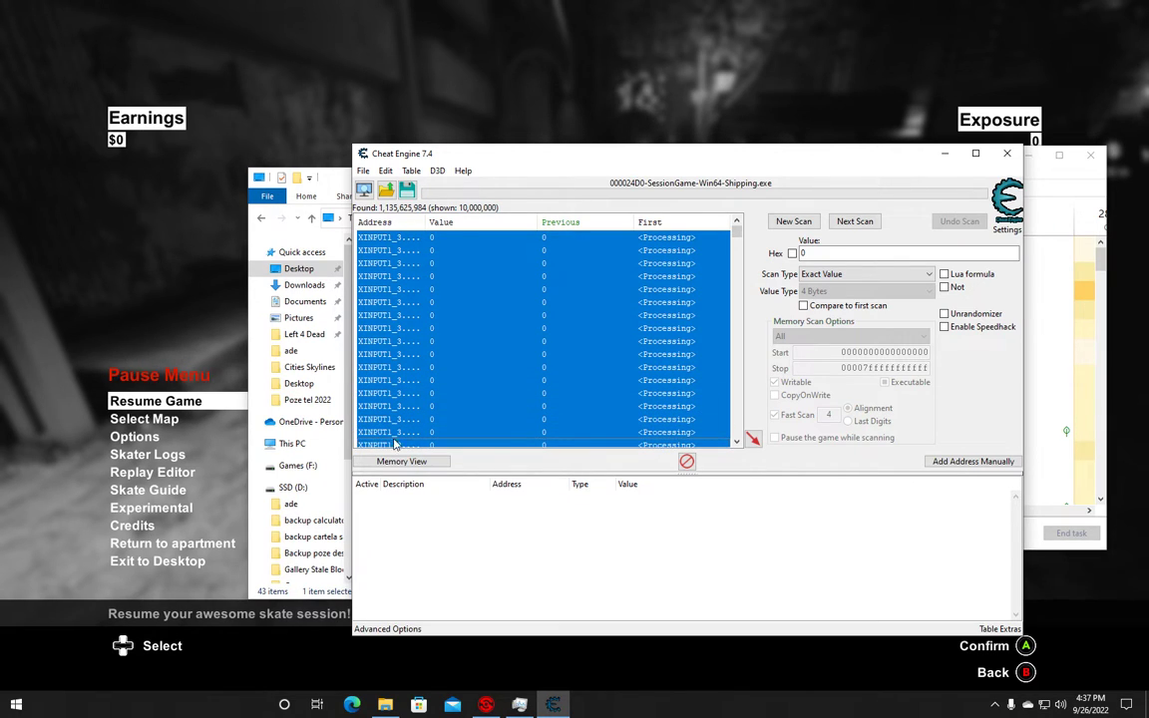
# - Continue the selected block through another screenful of consecutive XINPUT1_3 scan results
pyautogui.hotkey('shift', 'Up')
pyautogui.hotkey('shift', 'Up')
pyautogui.hotkey('shift', 'Up')
pyautogui.hotkey('shift', 'Up')
pyautogui.hotkey('shift', 'Up')
pyautogui.hotkey('shift', 'Up')
pyautogui.hotkey('shift', 'Up')
pyautogui.hotkey('shift', 'Up')
pyautogui.hotkey('shift', 'Up')
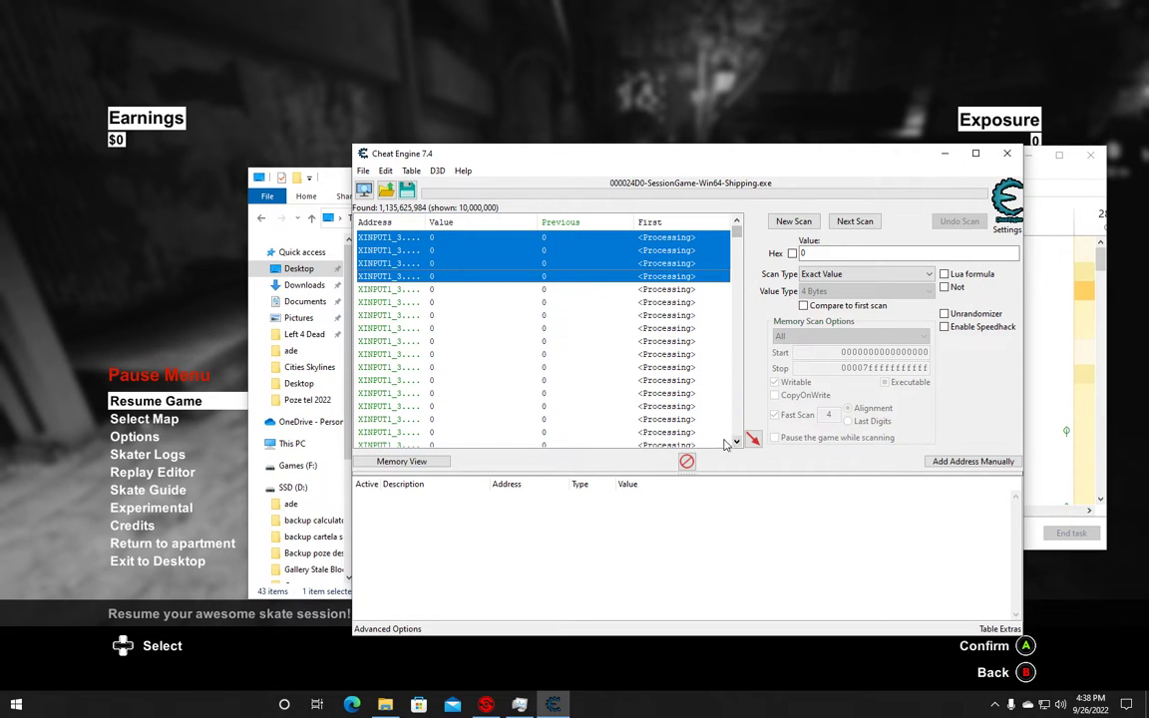
pyautogui.moveTo(384, 307); pyautogui.dragTo(378, 355)
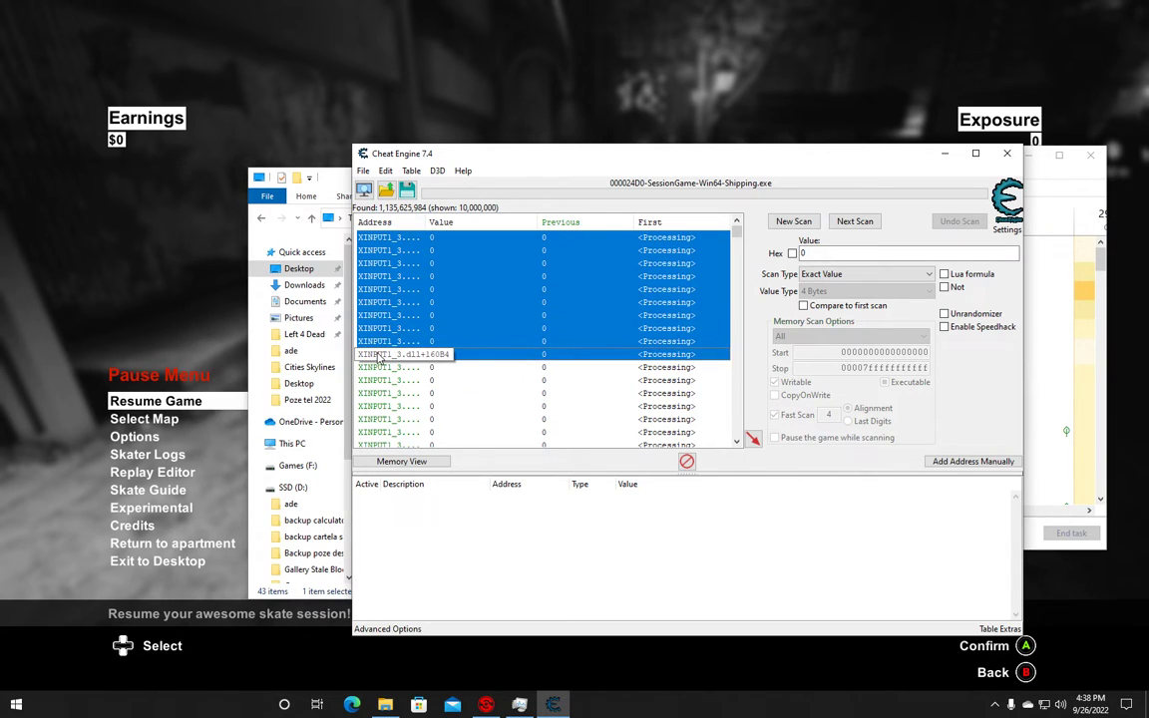
pyautogui.moveTo(382, 373); pyautogui.dragTo(664, 450)
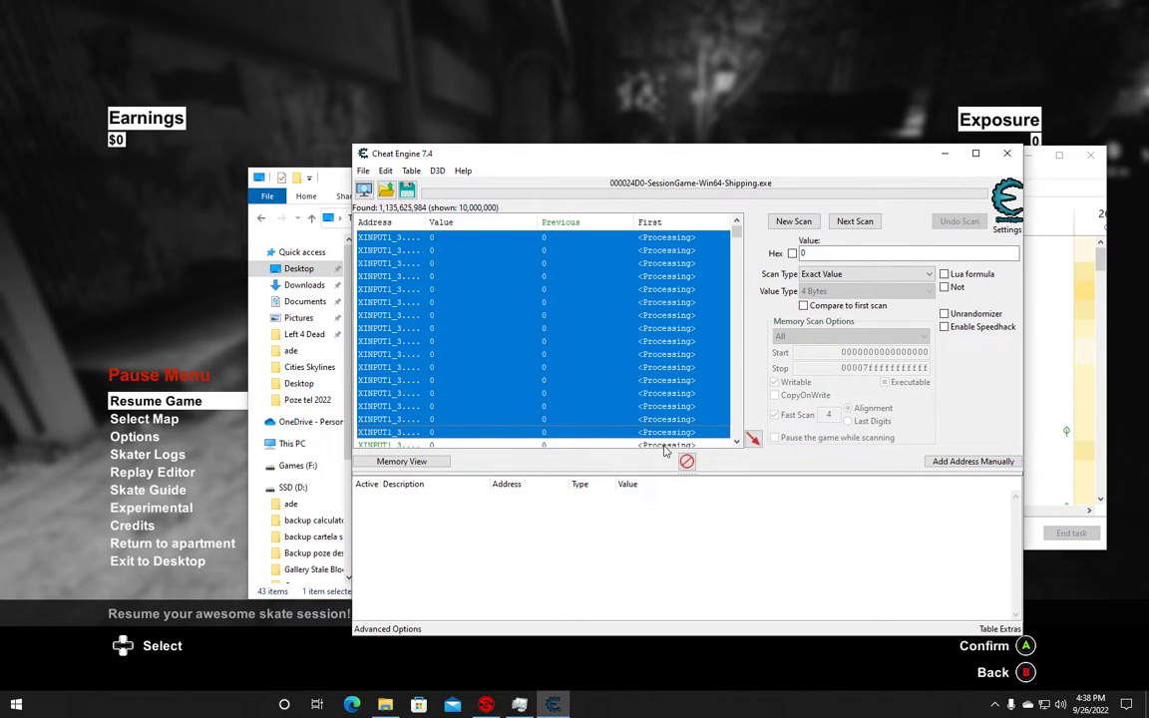
pyautogui.scroll(-2, 734, 441)
pyautogui.moveTo(736, 446)
pyautogui.mouseDown()
pyautogui.moveTo(558, 299)
pyautogui.moveTo(469, 261)
pyautogui.moveTo(389, 312)
pyautogui.moveTo(384, 437)
pyautogui.moveTo(727, 435)
pyautogui.mouseUp()
pyautogui.scroll(-3, 734, 444)
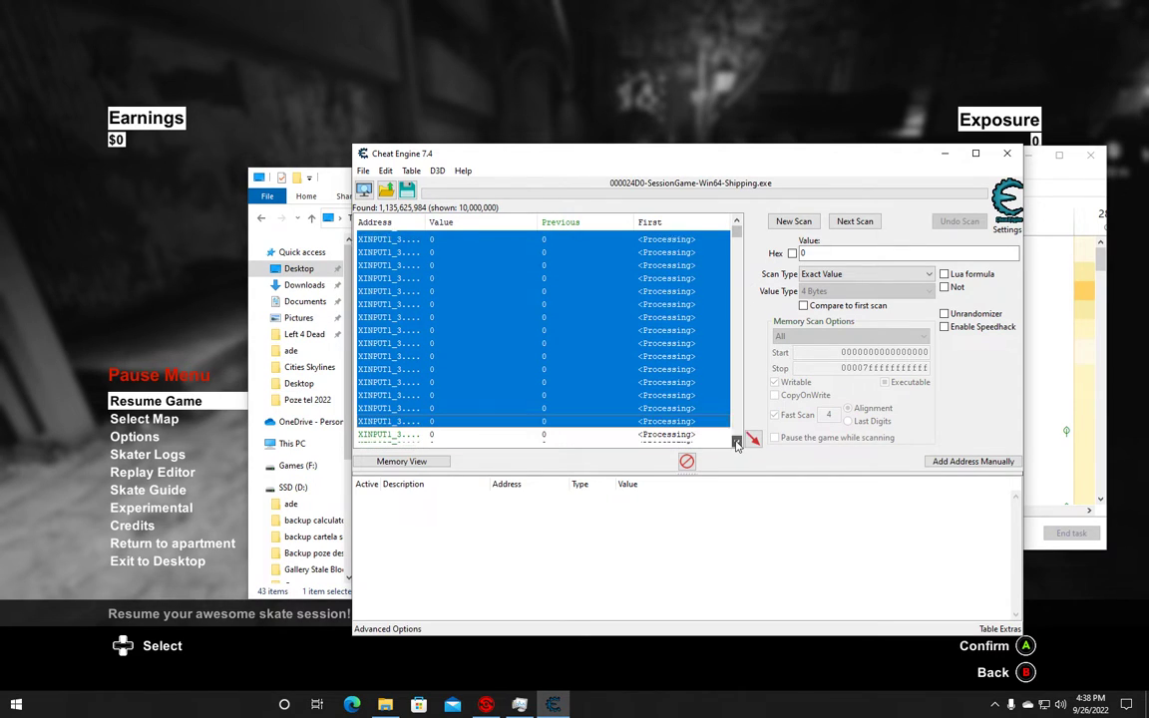
pyautogui.moveTo(736, 444)
pyautogui.mouseDown()
pyautogui.moveTo(418, 314)
pyautogui.moveTo(359, 302)
pyautogui.moveTo(384, 315)
pyautogui.moveTo(387, 439)
pyautogui.moveTo(668, 449)
pyautogui.moveTo(742, 439)
pyautogui.mouseUp()
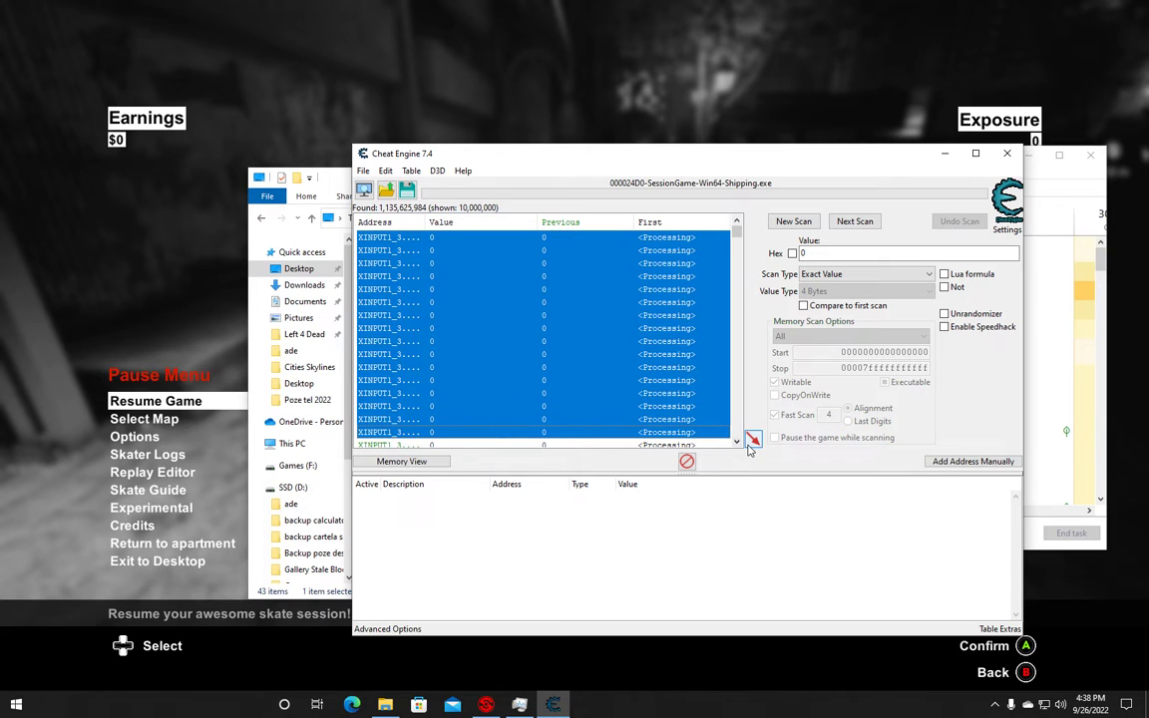
# - Look through the unselected XINPUT1_3 addresses that follow the selected block in the scan results
pyautogui.click(737, 442)
pyautogui.click(737, 442)
pyautogui.click(737, 442)
pyautogui.click(737, 442)
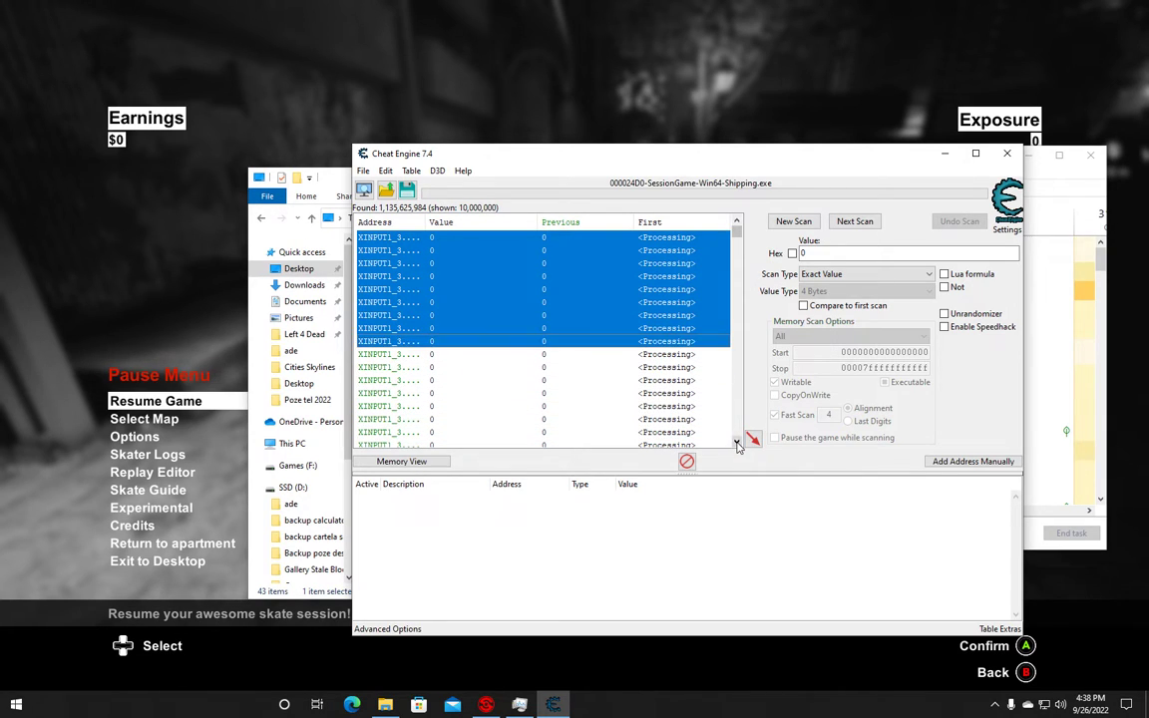
pyautogui.click(737, 442)
pyautogui.click(738, 442)
pyautogui.click(737, 441)
pyautogui.click(737, 442)
pyautogui.click(737, 442)
pyautogui.click(738, 442)
pyautogui.click(737, 442)
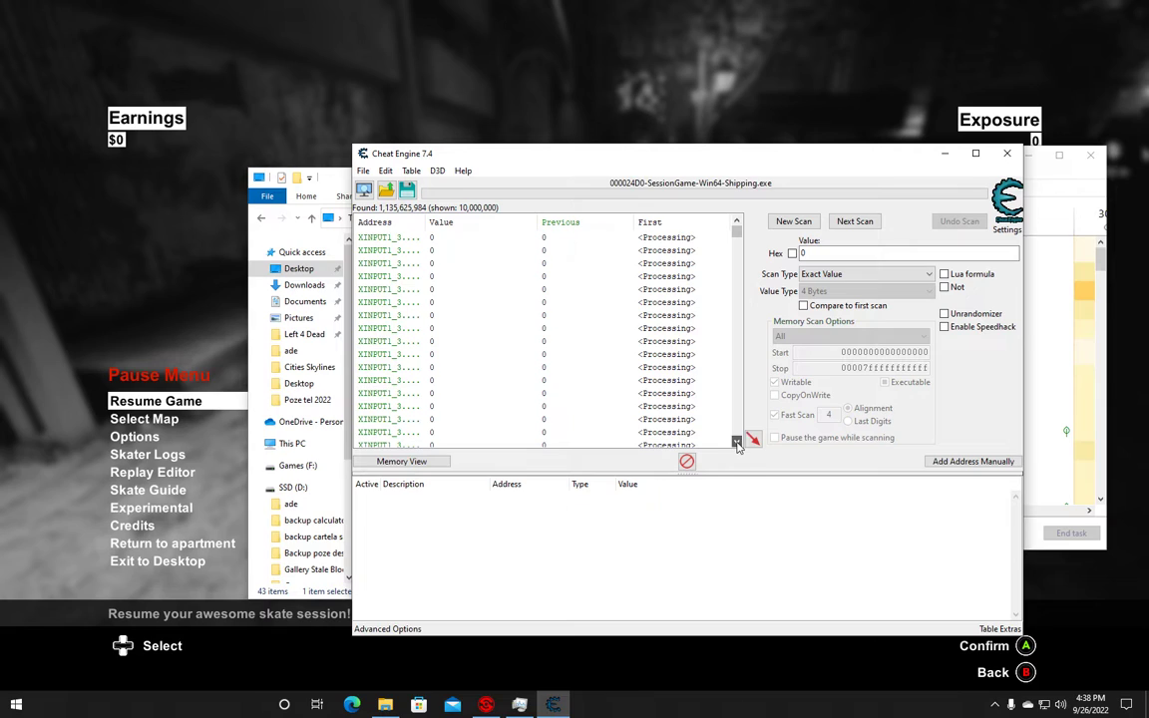
pyautogui.click(737, 442)
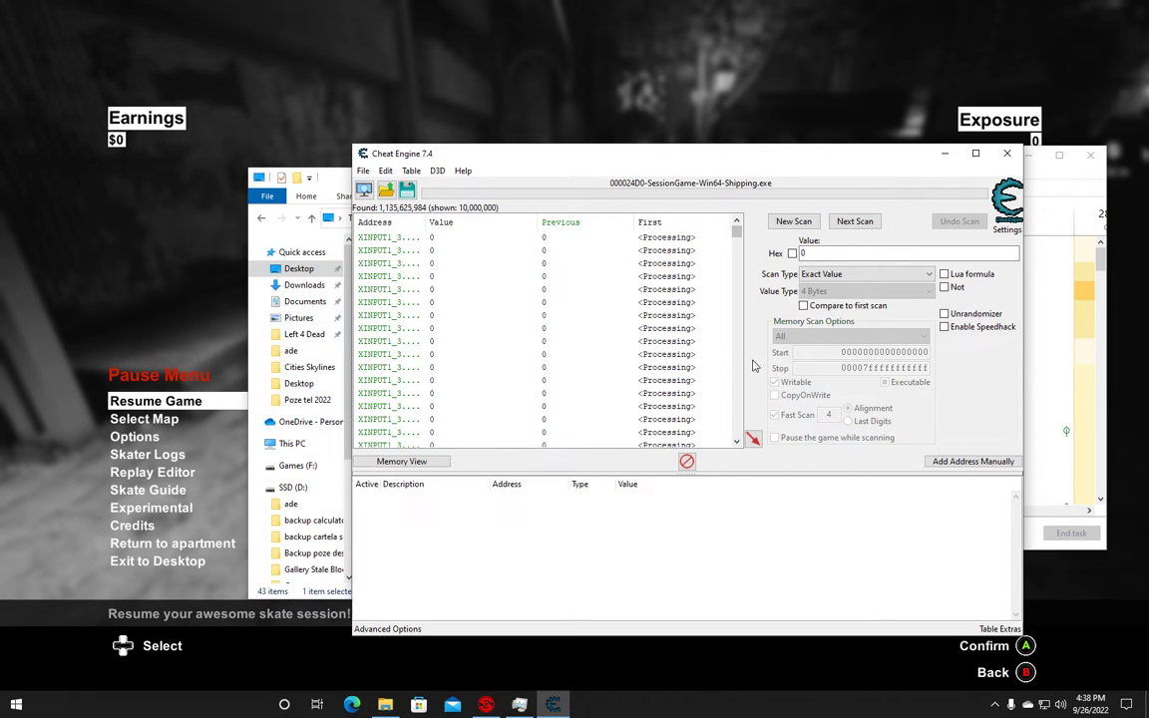
# - Examine the scan results around address F44BAC184 and return to the selected XINPUT1_3 block
pyautogui.moveTo(736, 232); pyautogui.dragTo(740, 240)
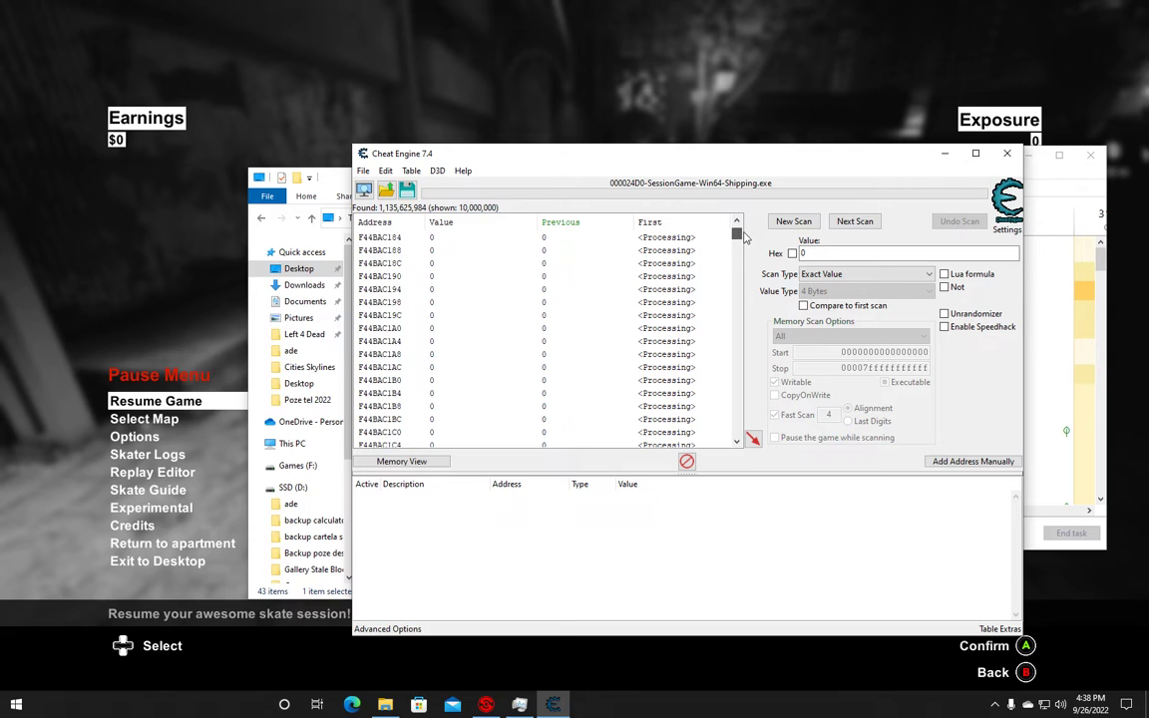
pyautogui.hotkey('ctrl', 'a')
pyautogui.moveTo(738, 233); pyautogui.dragTo(740, 235)
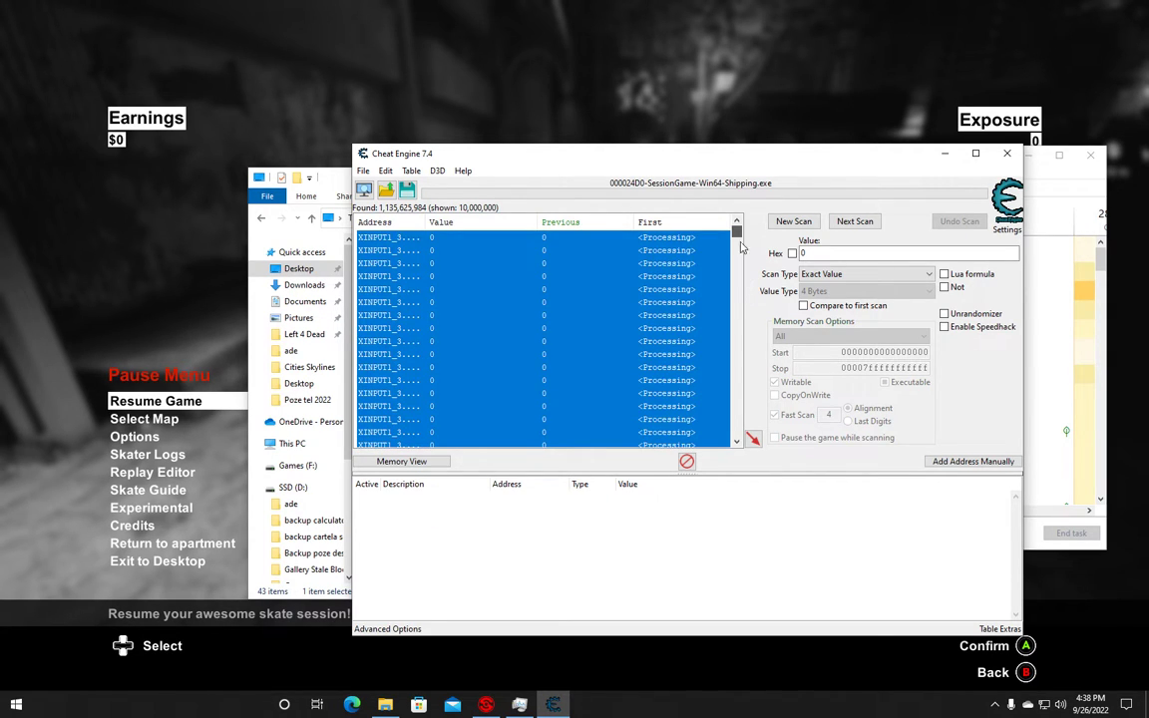
pyautogui.click(736, 440)
pyautogui.click(736, 442)
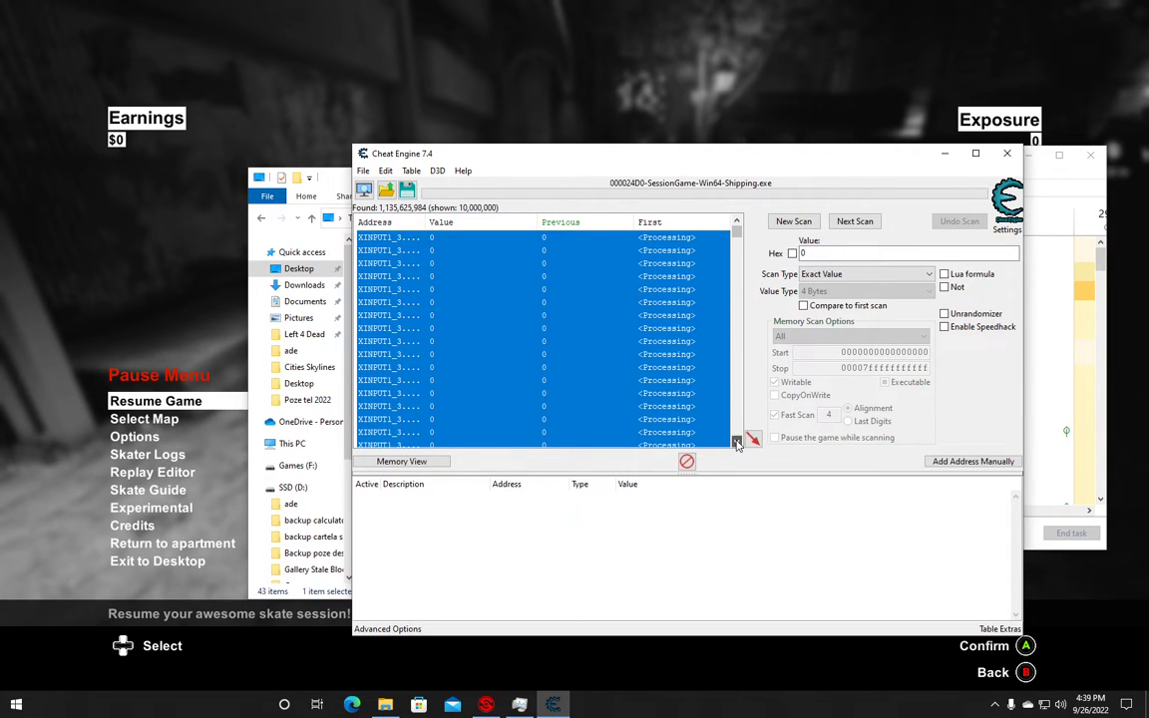
pyautogui.click(736, 442)
pyautogui.click(736, 442)
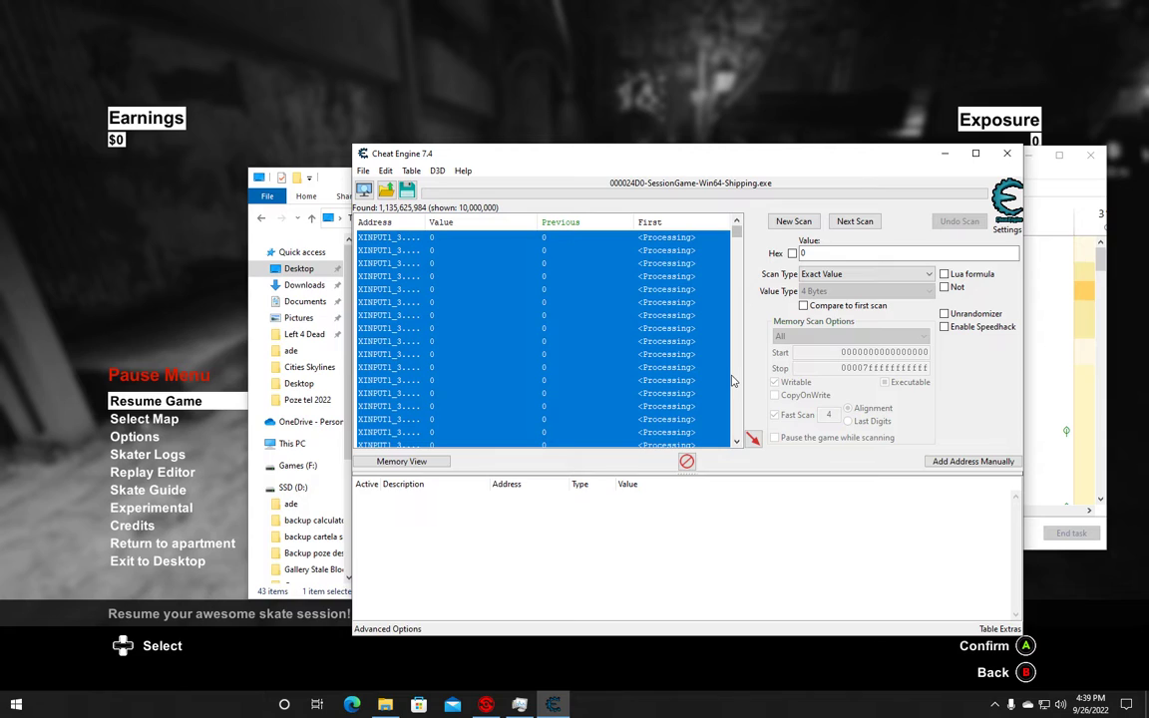
# - Look backward through the unselected scan results from address F44A2C3A0 to F44A27EA4
pyautogui.click(738, 232)
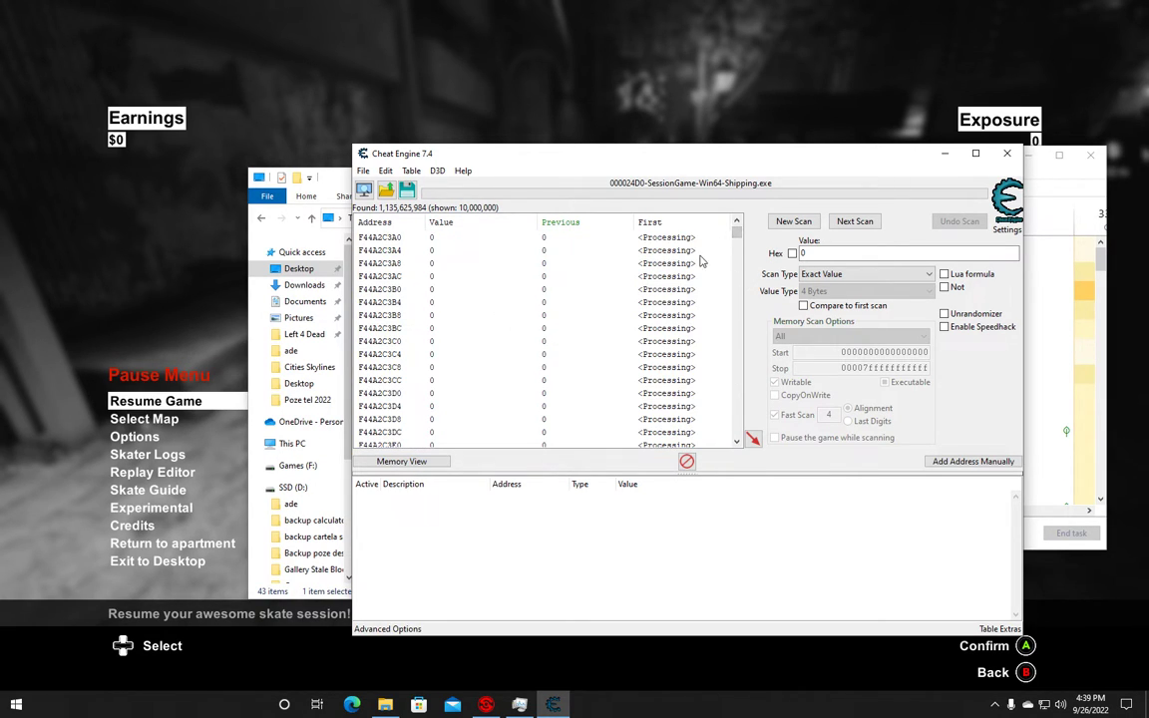
pyautogui.click(738, 223)
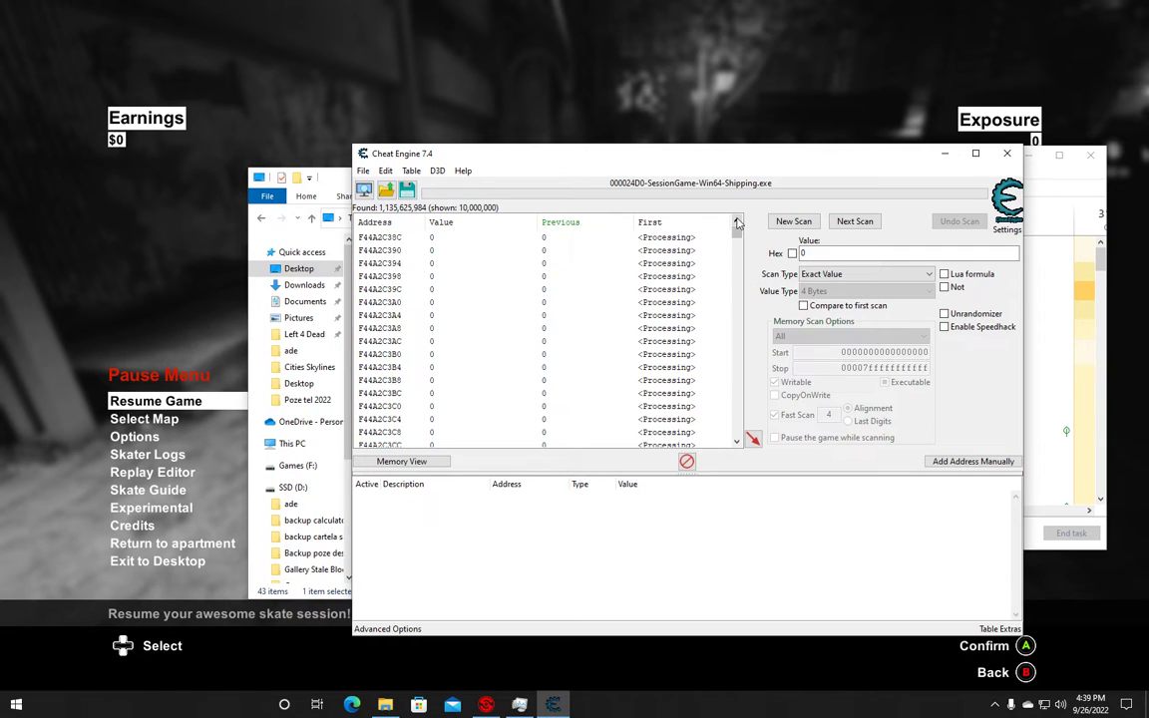
pyautogui.click(738, 223)
pyautogui.click(738, 222)
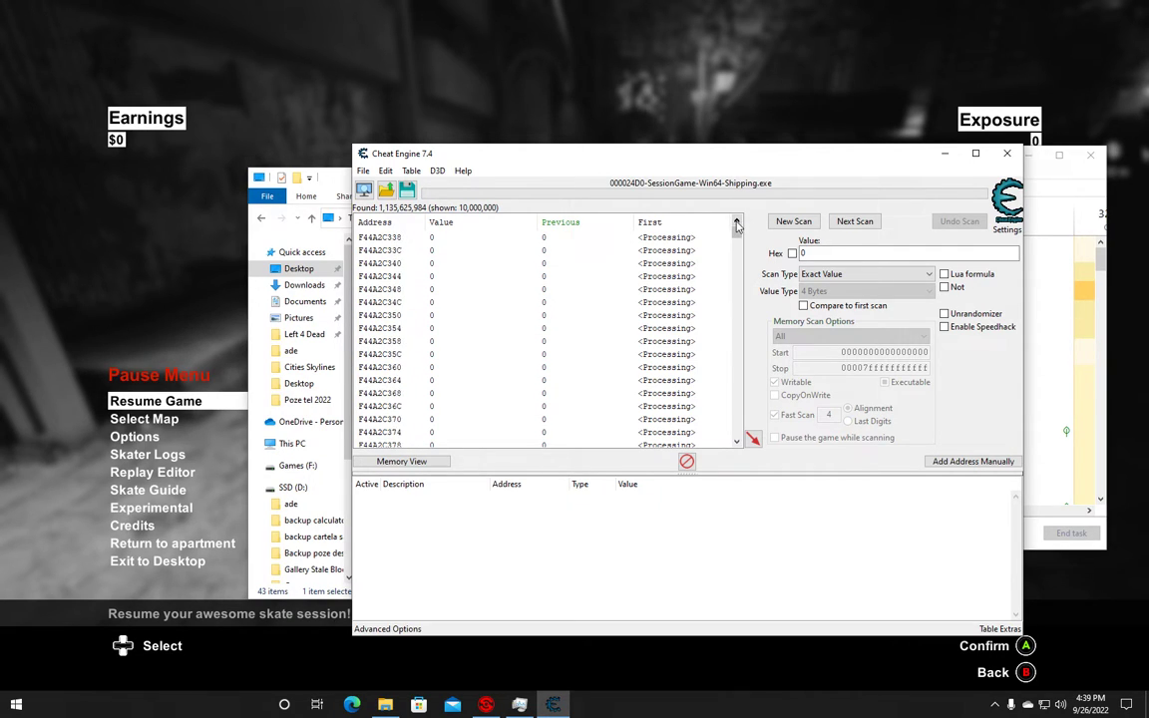
pyautogui.click(738, 224)
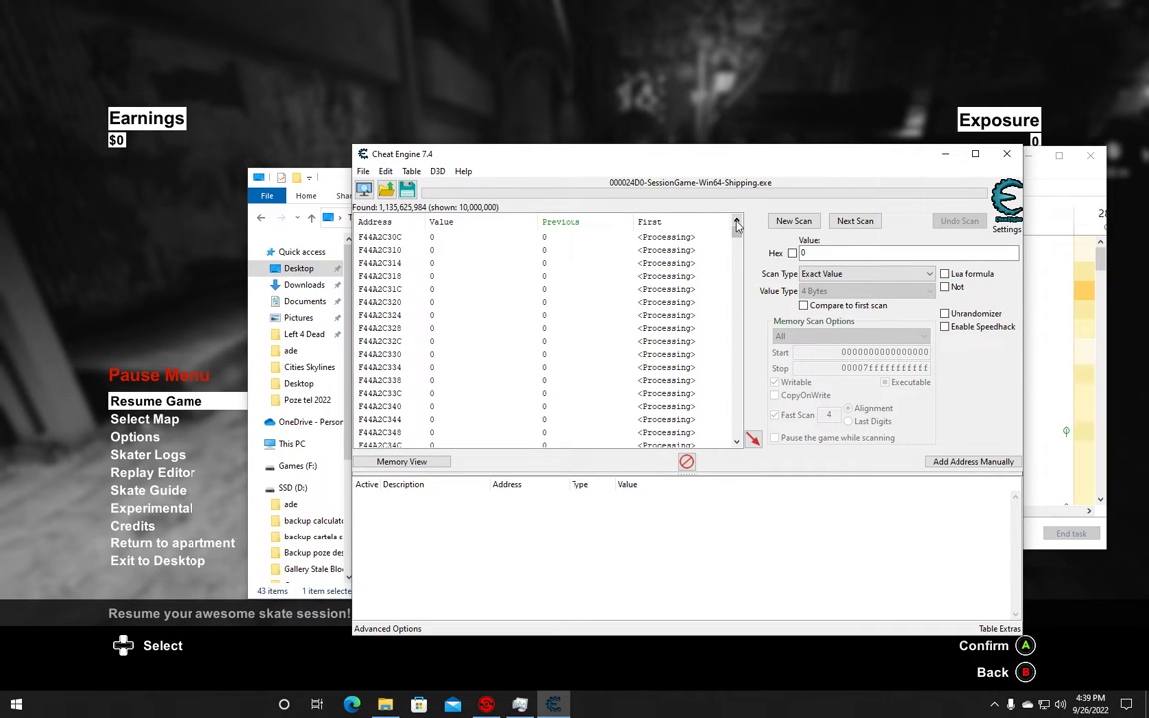
pyautogui.click(738, 223)
pyautogui.click(738, 223)
pyautogui.click(738, 223)
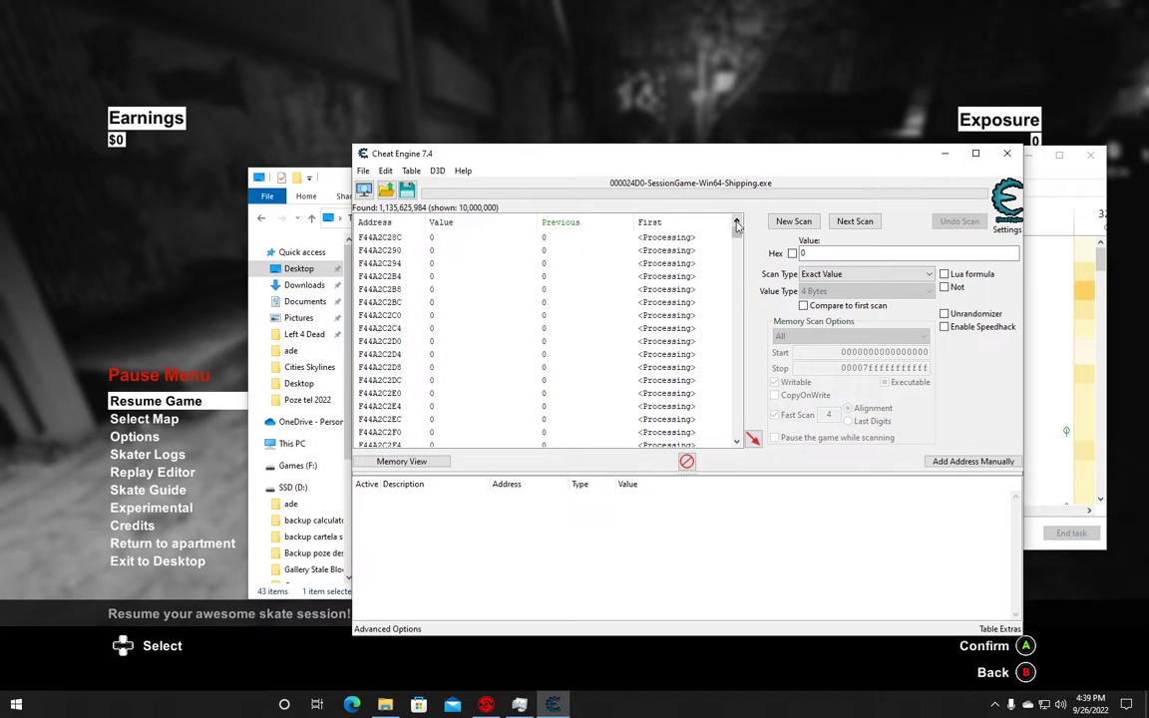
pyautogui.click(738, 223)
pyautogui.click(737, 223)
pyautogui.click(737, 223)
pyautogui.click(737, 223)
pyautogui.click(738, 223)
pyautogui.click(737, 223)
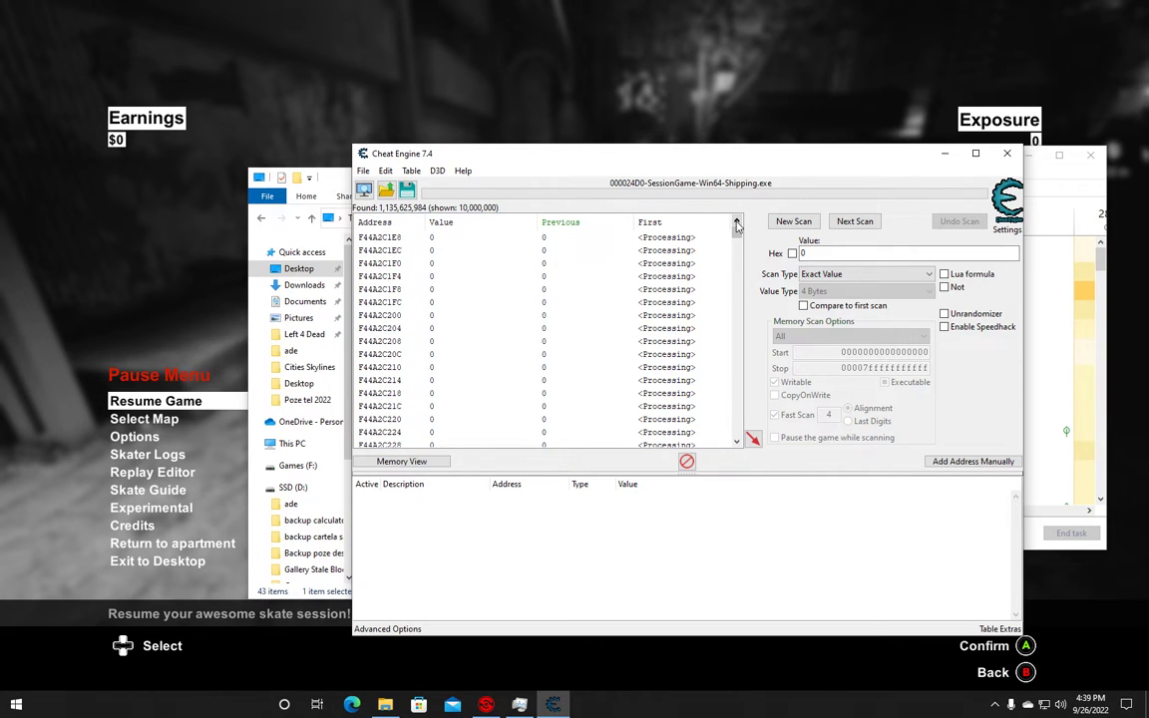
pyautogui.click(737, 223)
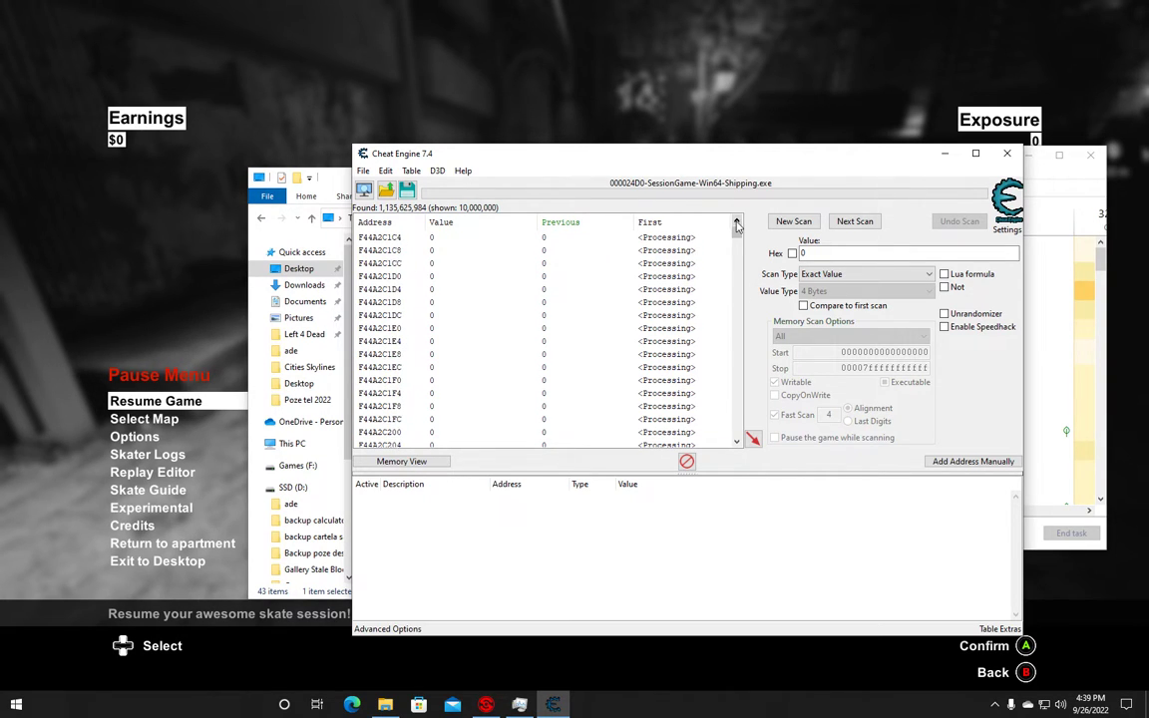
pyautogui.click(737, 223)
pyautogui.click(738, 224)
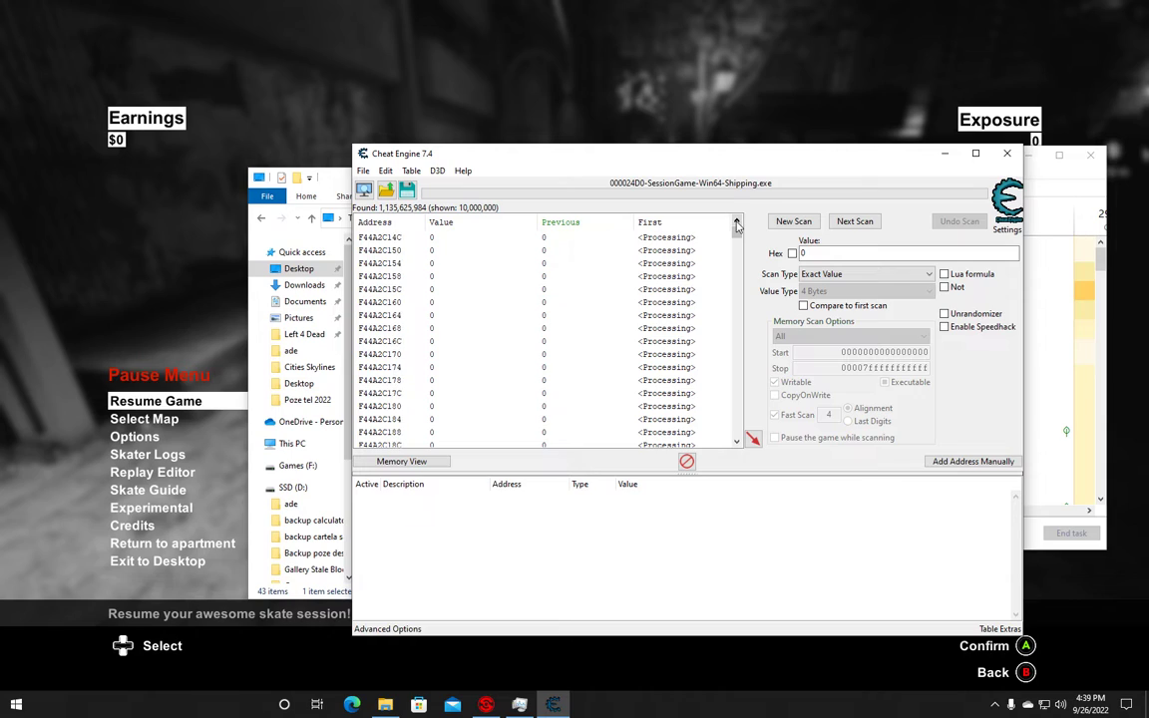
pyautogui.click(737, 224)
pyautogui.click(737, 223)
pyautogui.click(738, 224)
pyautogui.click(737, 223)
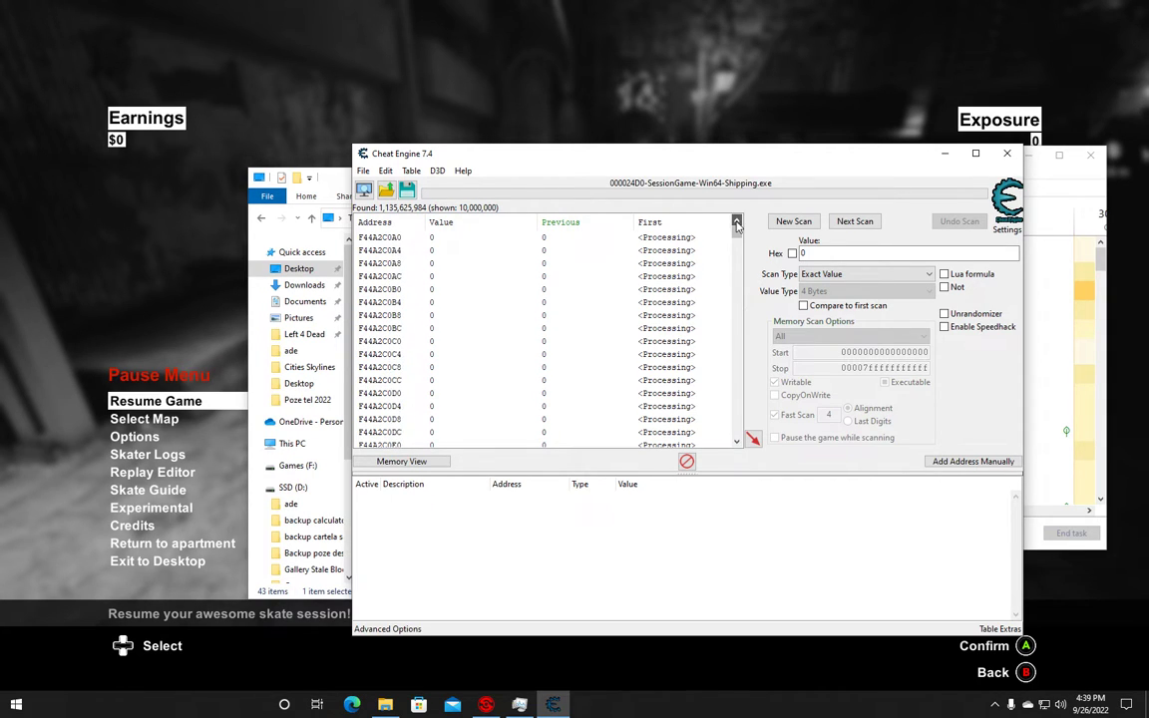
pyautogui.click(737, 223)
pyautogui.click(737, 224)
pyautogui.click(737, 224)
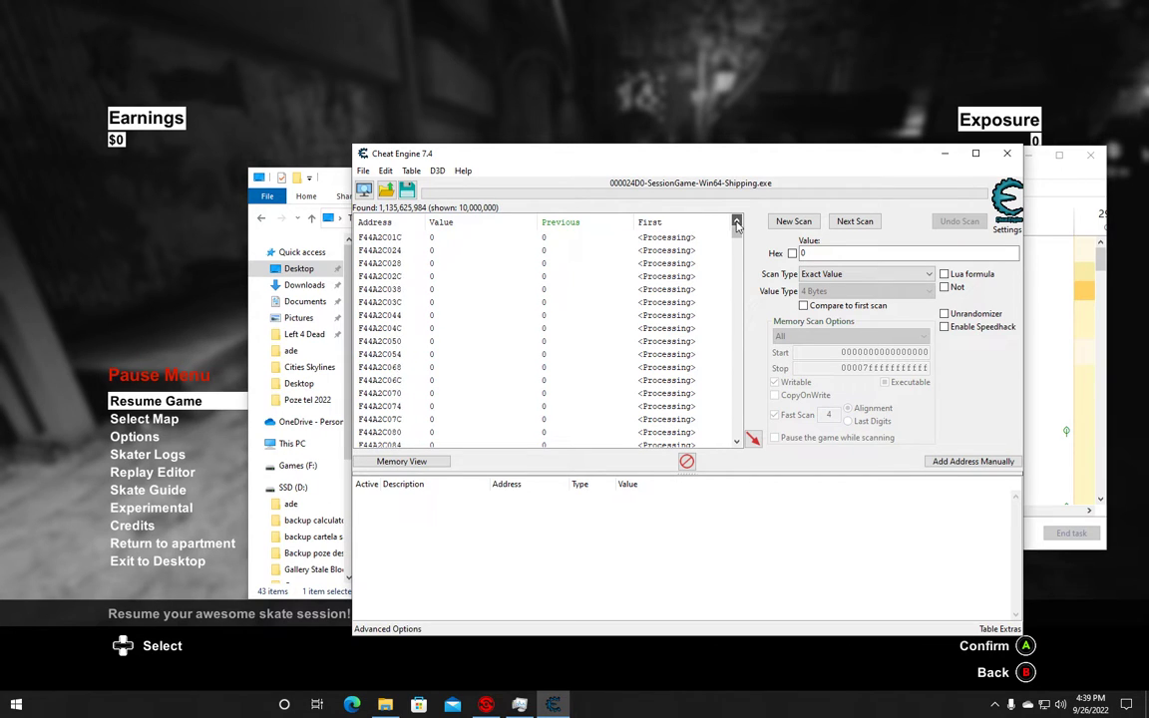
pyautogui.click(737, 224)
pyautogui.click(737, 223)
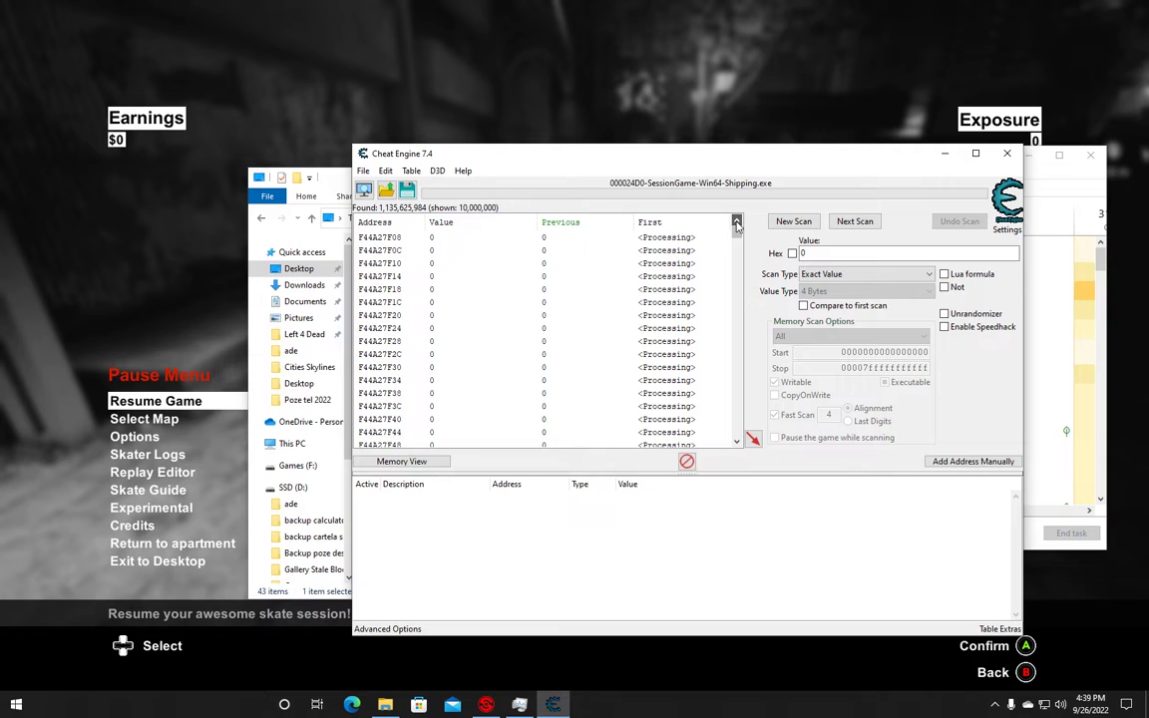
pyautogui.click(737, 223)
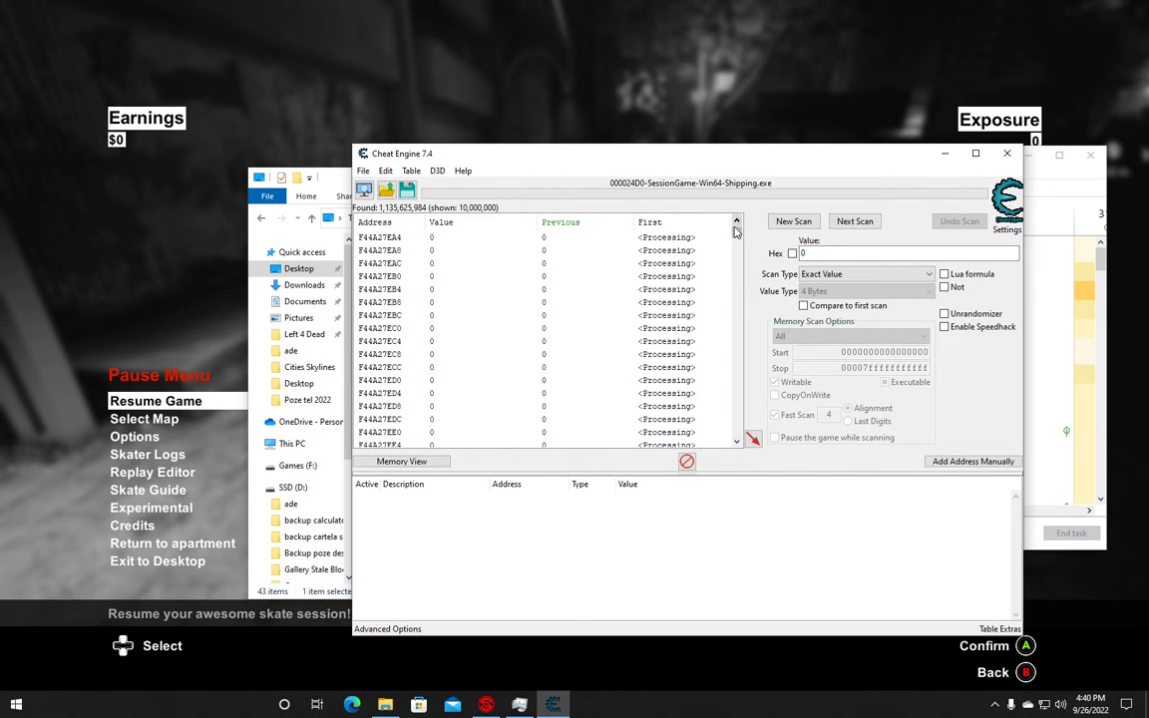
# - Add the scanned address 004161B4 to the address list and extend the selected XINPUT1_3 block by several more rows
pyautogui.hotkey('ctrl', 'a')
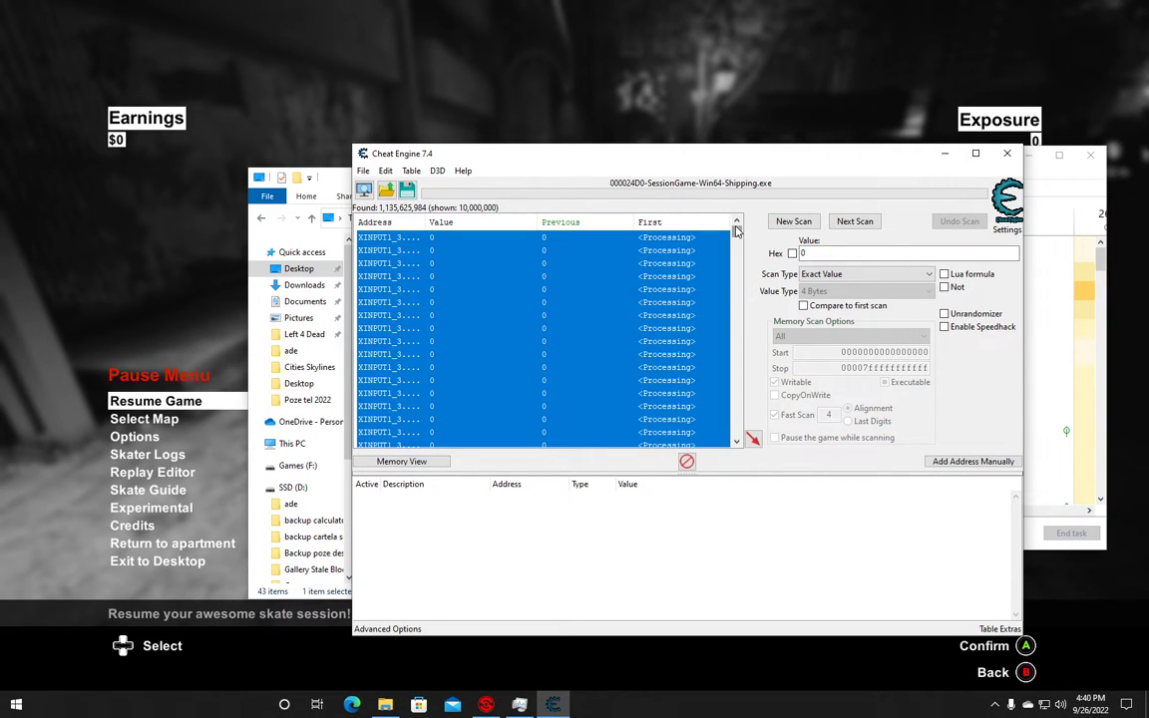
pyautogui.click(738, 441)
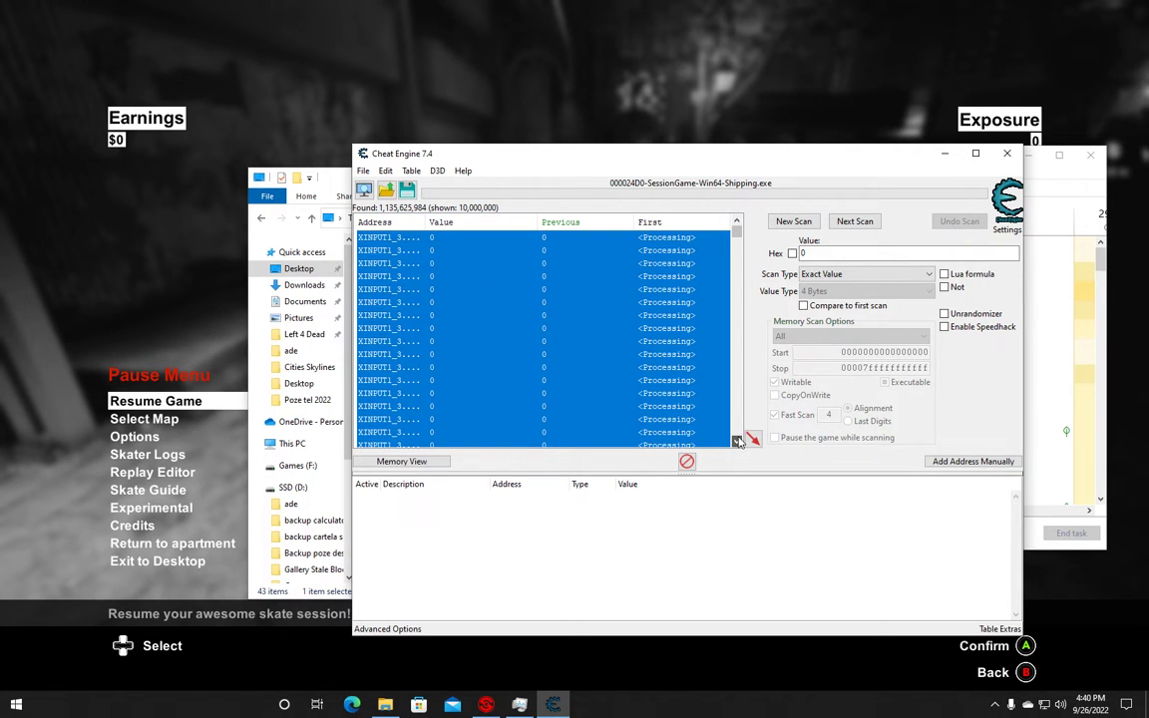
pyautogui.moveTo(738, 441); pyautogui.dragTo(382, 450)
pyautogui.moveTo(722, 445)
pyautogui.mouseDown()
pyautogui.moveTo(734, 439)
pyautogui.moveTo(664, 407)
pyautogui.moveTo(357, 341)
pyautogui.moveTo(355, 365)
pyautogui.moveTo(346, 361)
pyautogui.moveTo(378, 397)
pyautogui.moveTo(376, 425)
pyautogui.moveTo(450, 447)
pyautogui.moveTo(731, 436)
pyautogui.mouseUp()
pyautogui.click(736, 441)
pyautogui.scroll(-1, 737, 444)
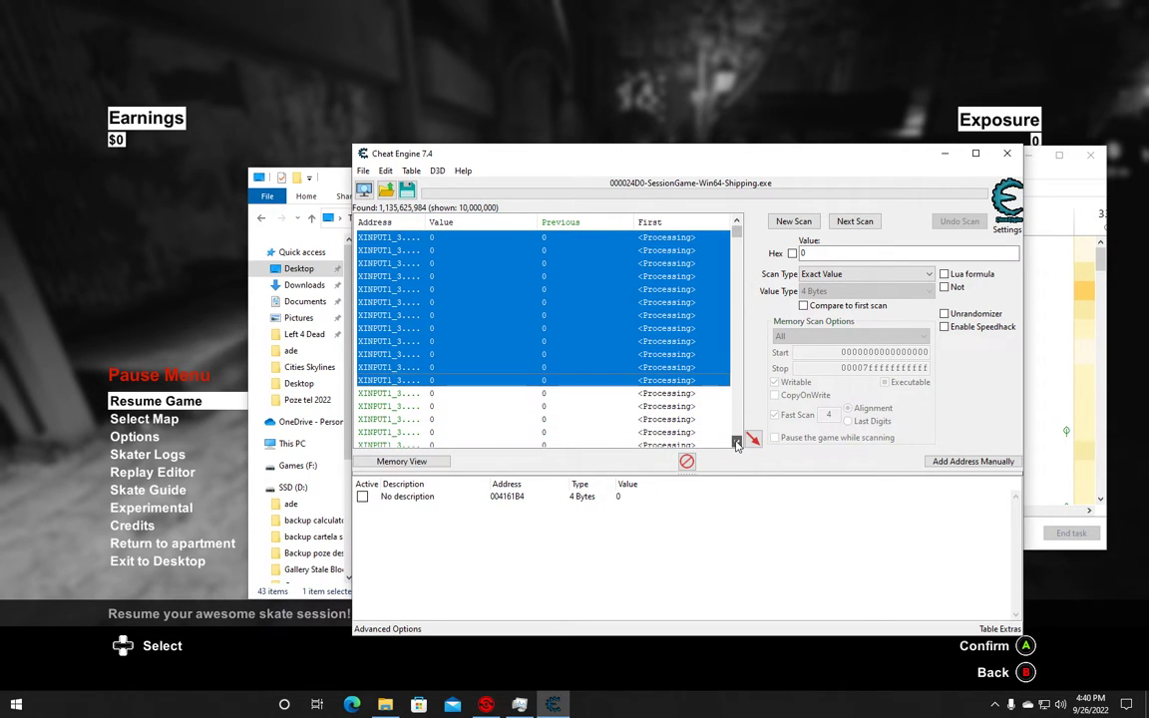
pyautogui.scroll(-3, 736, 444)
pyautogui.moveTo(379, 313); pyautogui.dragTo(385, 447)
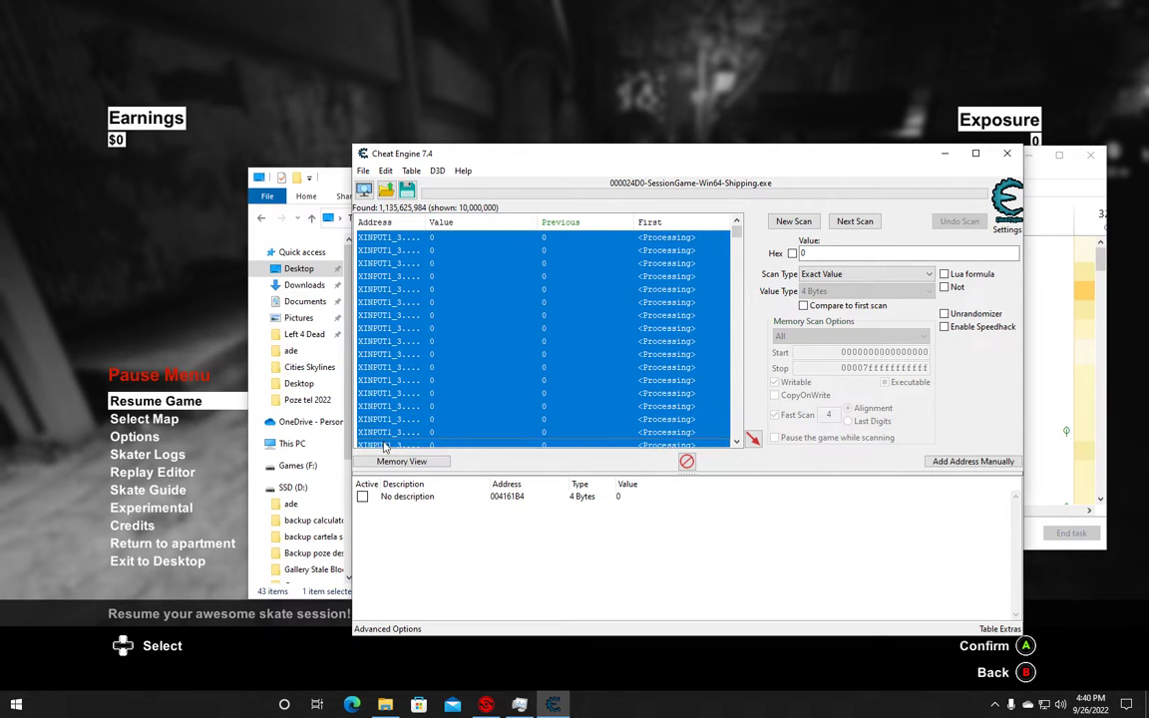
# - Extend the selected block downward by thirteen more XINPUT1_3 scan results
pyautogui.click(736, 441)
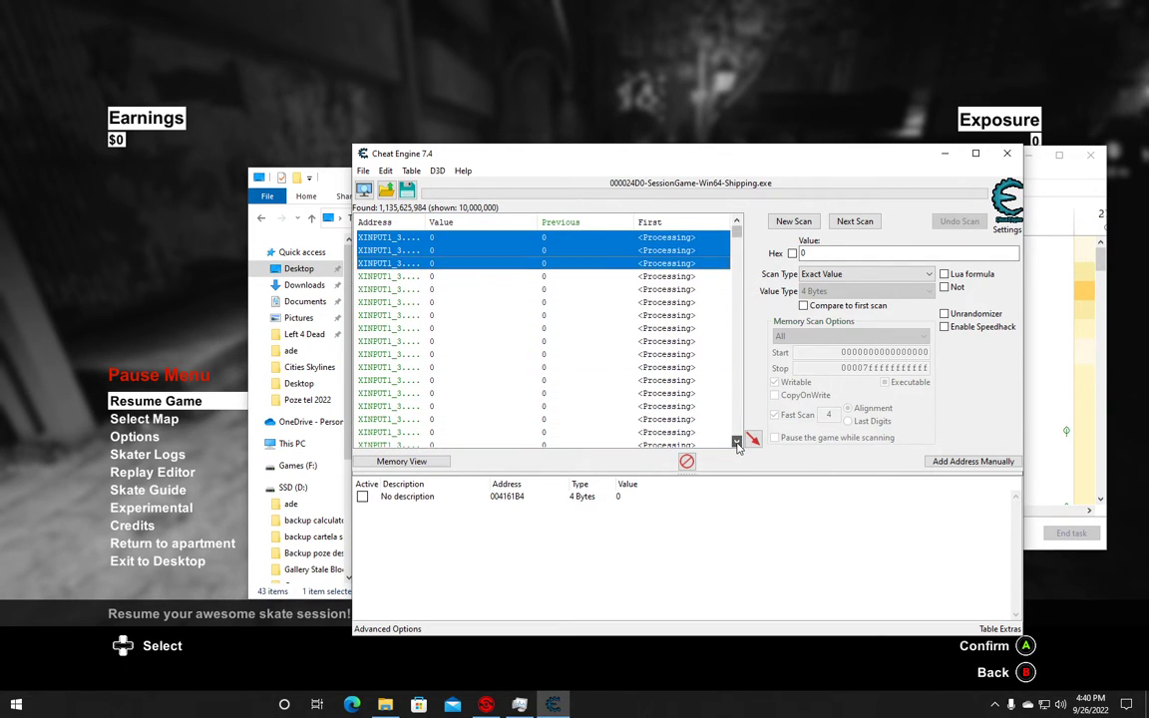
pyautogui.keyDown('shift'); pyautogui.click(369, 280); pyautogui.keyUp('shift')
pyautogui.keyDown('shift'); pyautogui.click(366, 290); pyautogui.keyUp('shift')
pyautogui.keyDown('shift'); pyautogui.click(374, 302); pyautogui.keyUp('shift')
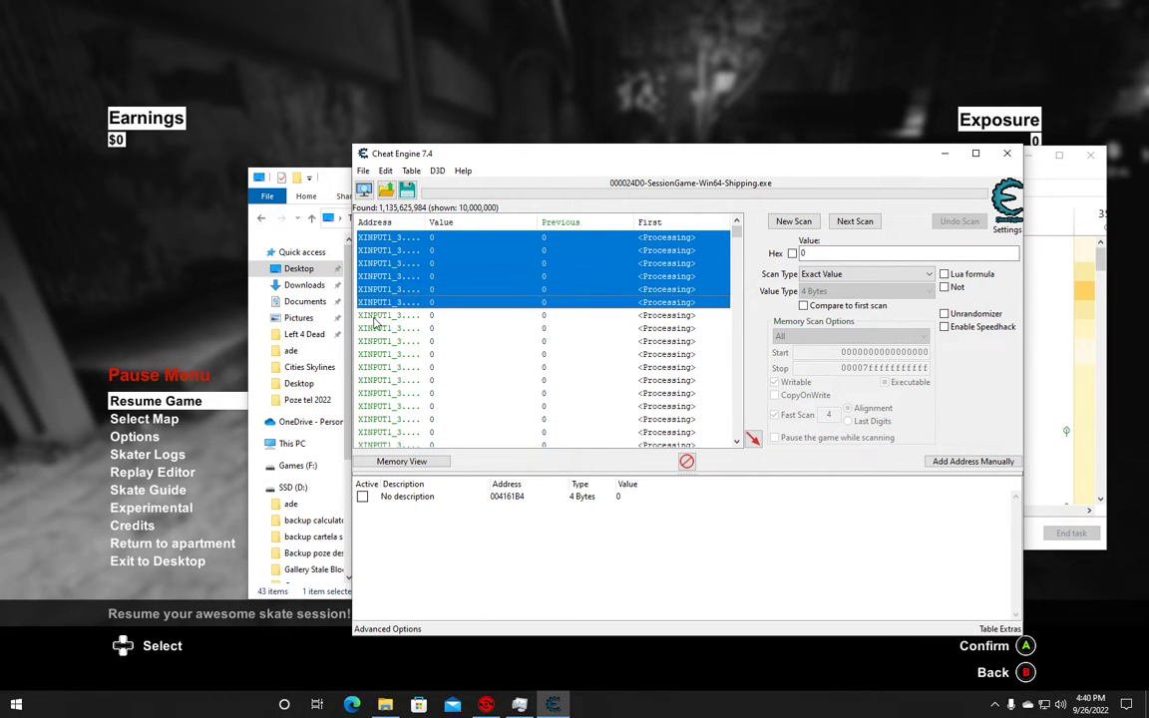
pyautogui.keyDown('shift'); pyautogui.click(376, 315); pyautogui.keyUp('shift')
pyautogui.keyDown('shift'); pyautogui.click(379, 328); pyautogui.keyUp('shift')
pyautogui.keyDown('shift'); pyautogui.click(380, 341); pyautogui.keyUp('shift')
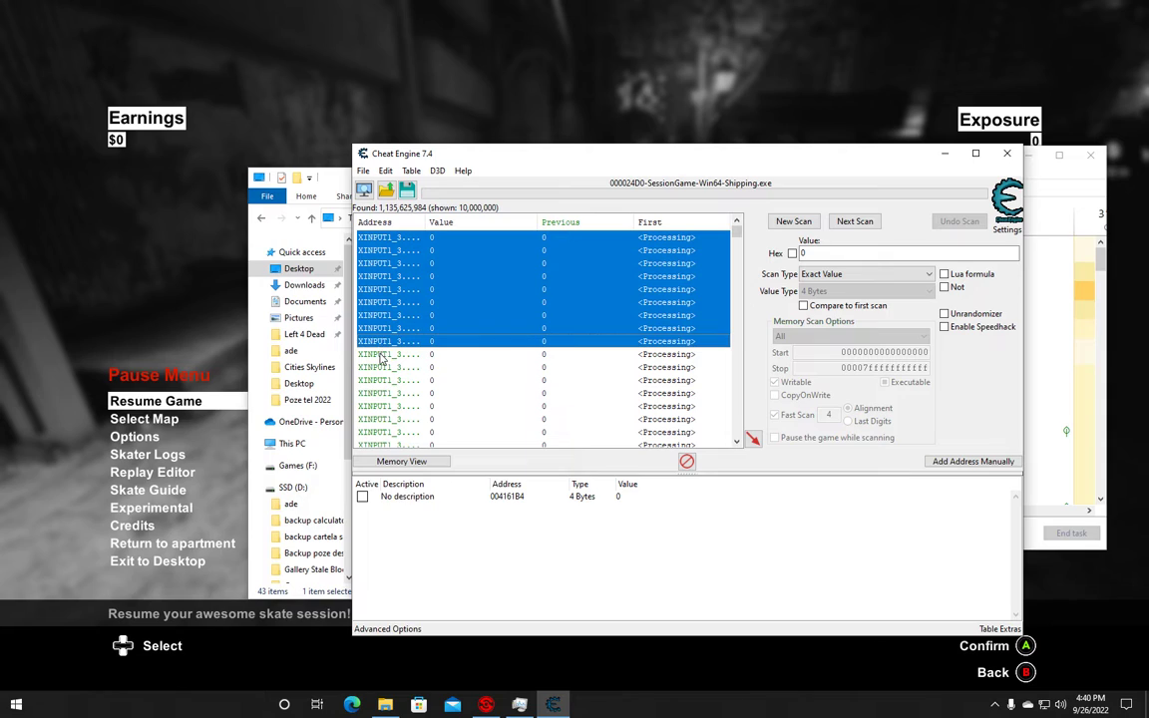
pyautogui.keyDown('shift'); pyautogui.click(381, 355); pyautogui.keyUp('shift')
pyautogui.keyDown('shift'); pyautogui.click(381, 367); pyautogui.keyUp('shift')
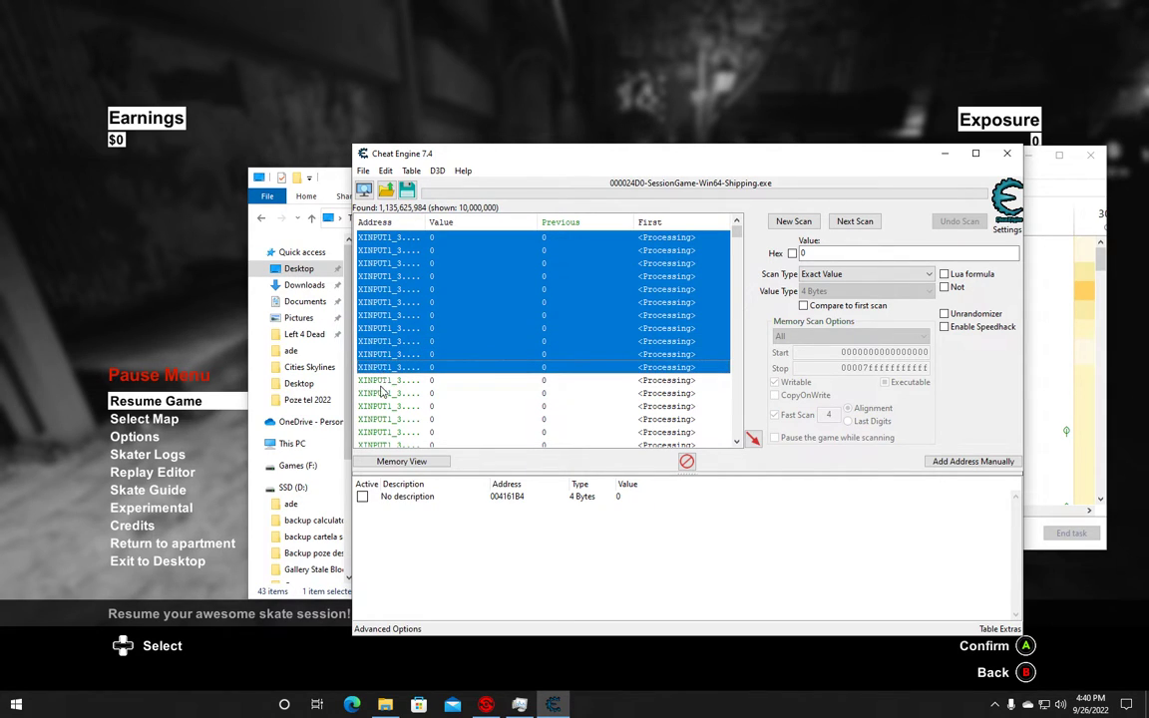
pyautogui.keyDown('shift'); pyautogui.click(381, 380); pyautogui.keyUp('shift')
pyautogui.keyDown('shift'); pyautogui.click(374, 395); pyautogui.keyUp('shift')
pyautogui.keyDown('shift'); pyautogui.click(377, 407); pyautogui.keyUp('shift')
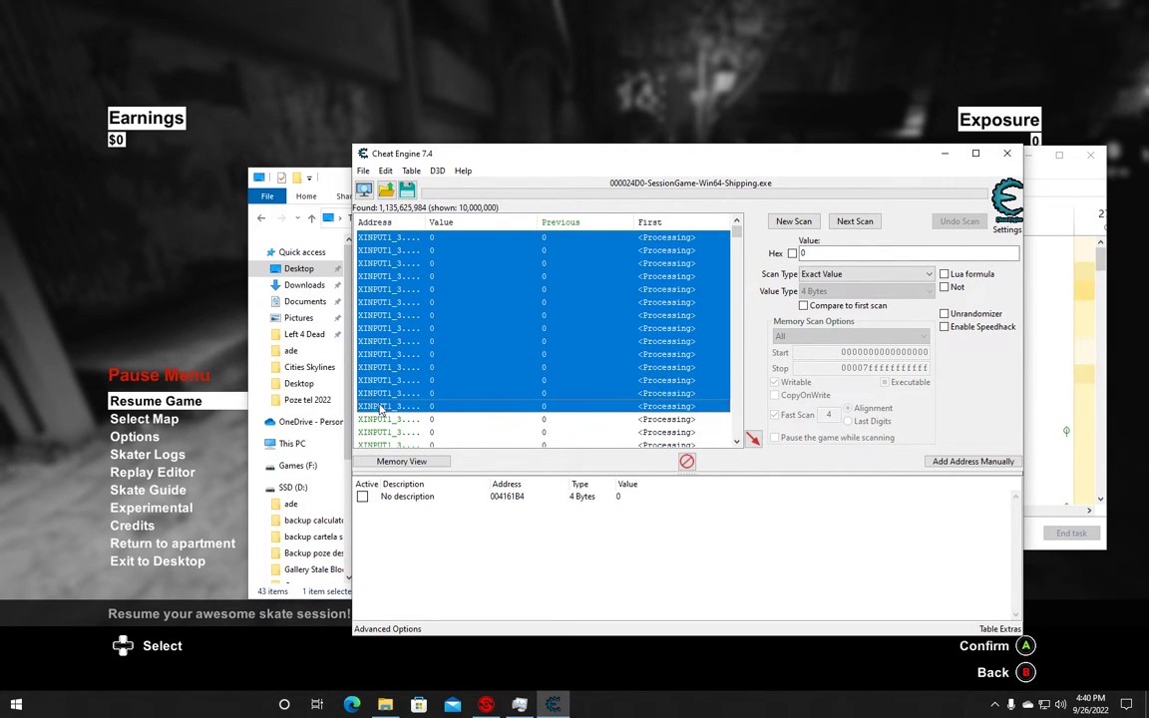
pyautogui.keyDown('shift'); pyautogui.click(381, 420); pyautogui.keyUp('shift')
pyautogui.keyDown('shift'); pyautogui.click(632, 434); pyautogui.keyUp('shift')
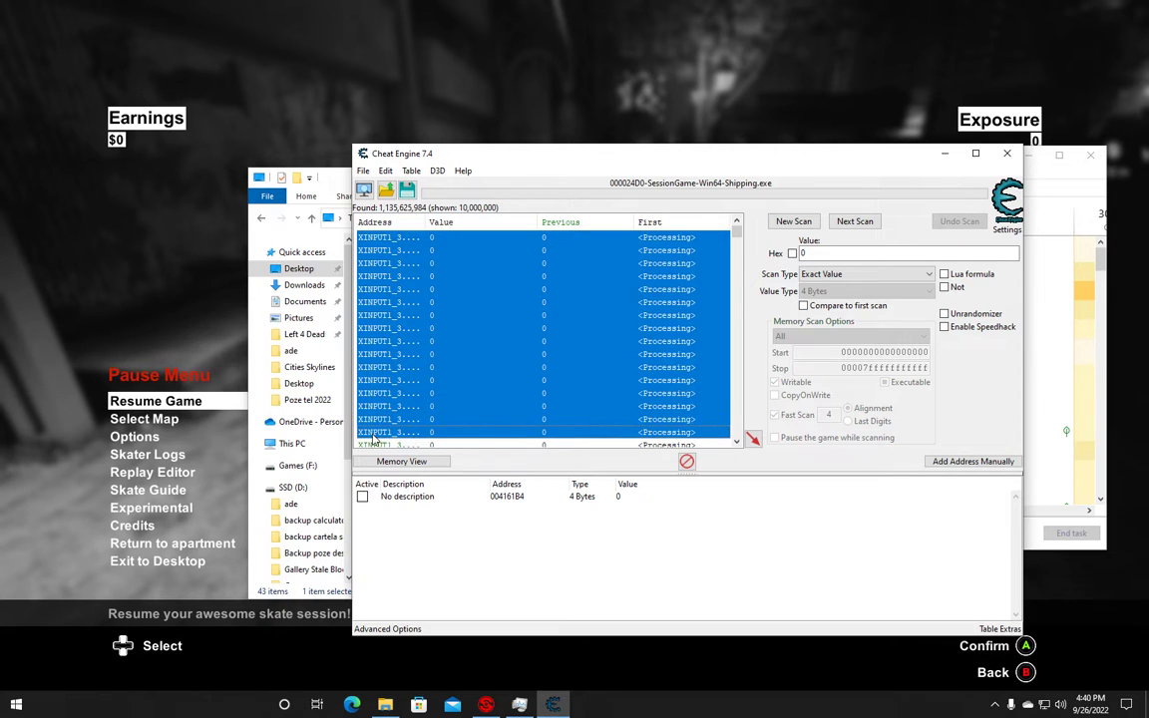
# - Add another dozen consecutive XINPUT1_3 addresses to the end of the selected scan results
pyautogui.click(738, 444)
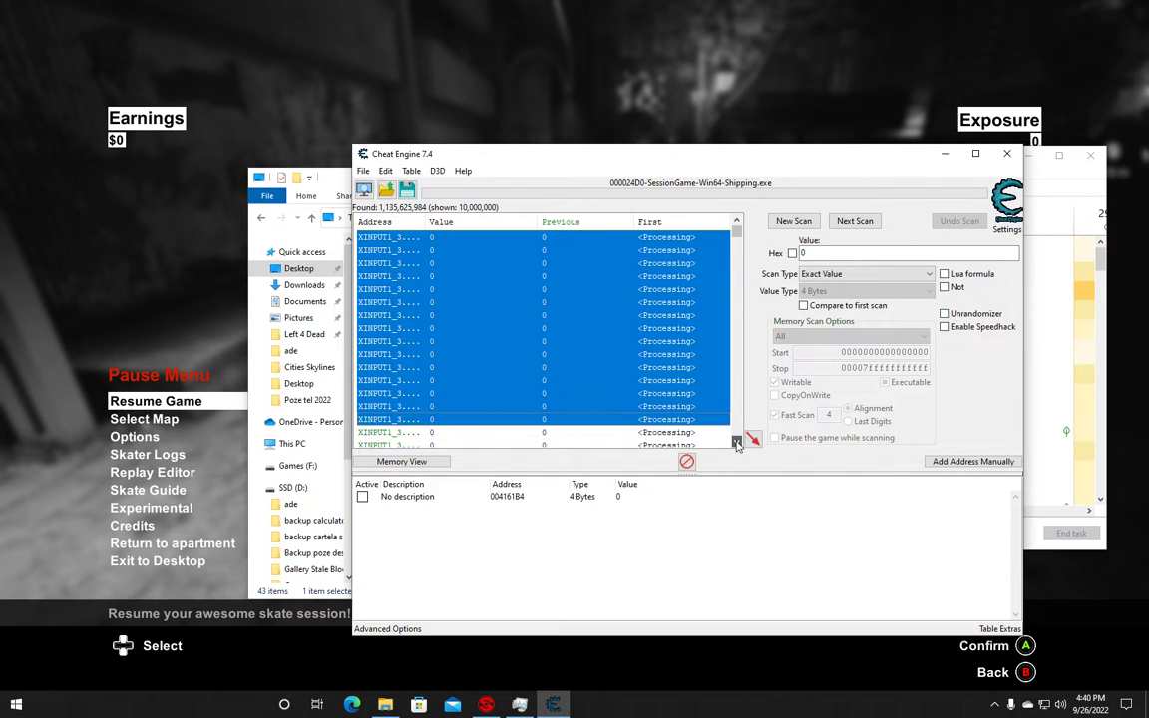
pyautogui.keyDown('shift'); pyautogui.click(384, 289); pyautogui.keyUp('shift')
pyautogui.keyDown('shift'); pyautogui.click(383, 302); pyautogui.keyUp('shift')
pyautogui.keyDown('shift'); pyautogui.click(381, 315); pyautogui.keyUp('shift')
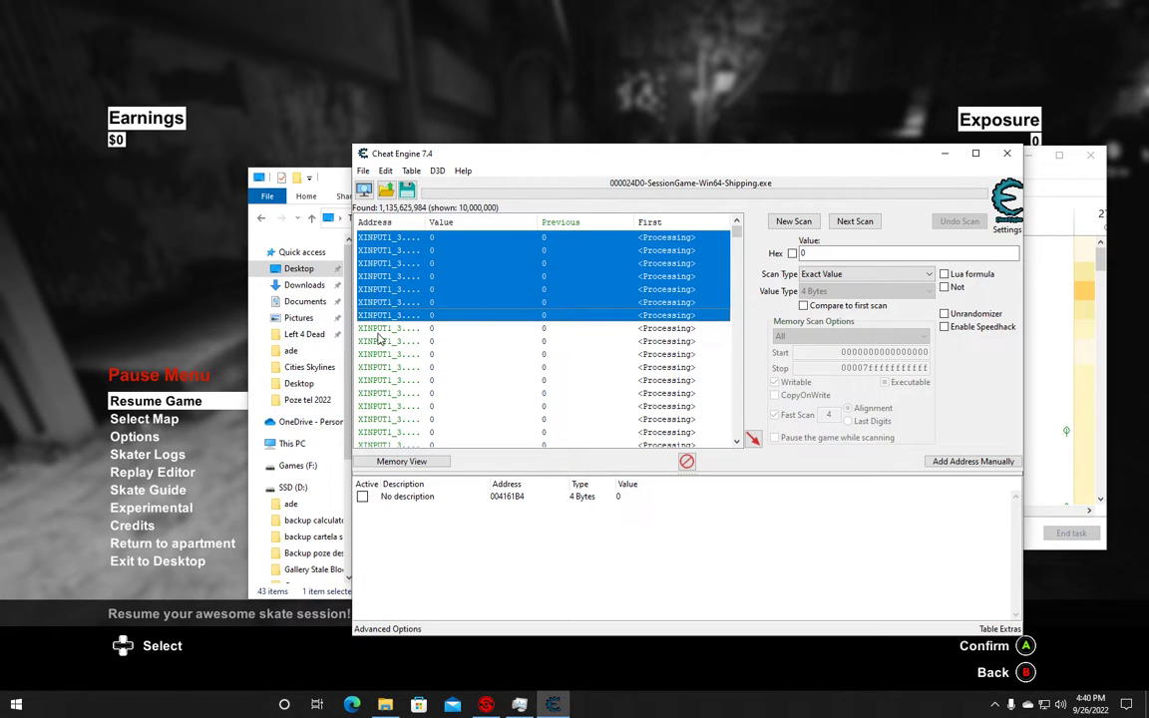
pyautogui.keyDown('shift'); pyautogui.click(379, 328); pyautogui.keyUp('shift')
pyautogui.keyDown('shift'); pyautogui.click(378, 341); pyautogui.keyUp('shift')
pyautogui.keyDown('shift'); pyautogui.click(377, 356); pyautogui.keyUp('shift')
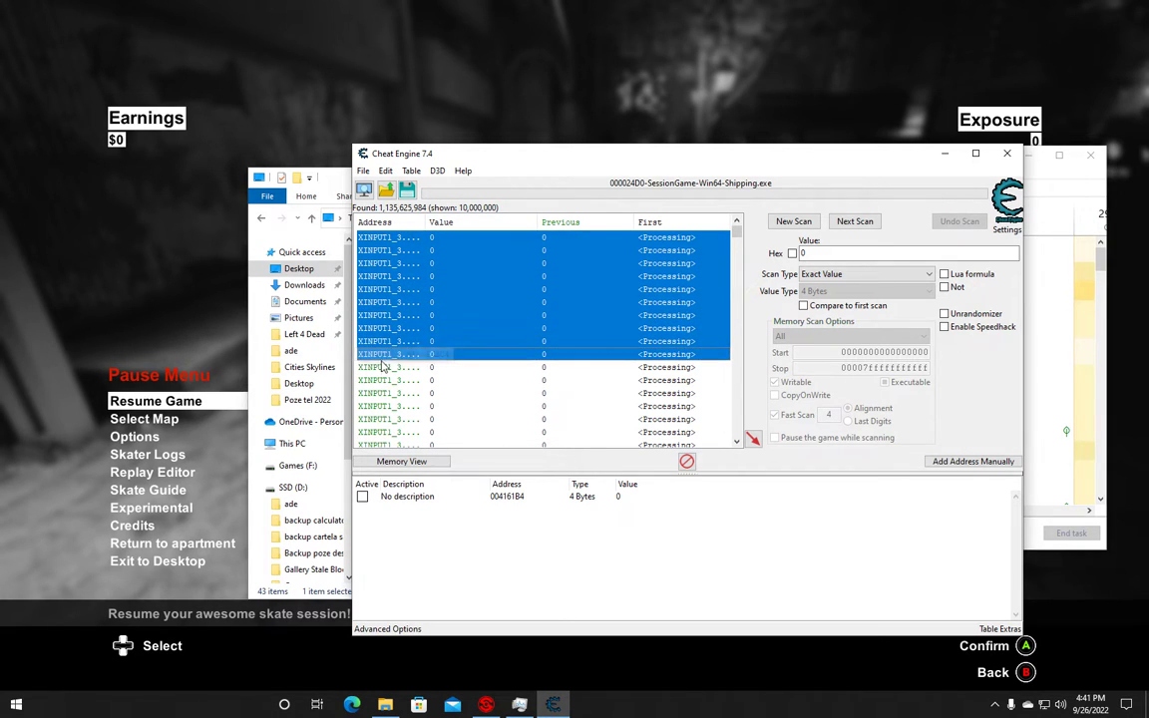
pyautogui.keyDown('shift'); pyautogui.click(381, 368); pyautogui.keyUp('shift')
pyautogui.keyDown('shift'); pyautogui.click(375, 382); pyautogui.keyUp('shift')
pyautogui.keyDown('shift'); pyautogui.click(377, 394); pyautogui.keyUp('shift')
pyautogui.keyDown('shift'); pyautogui.click(378, 407); pyautogui.keyUp('shift')
pyautogui.keyDown('shift'); pyautogui.click(380, 420); pyautogui.keyUp('shift')
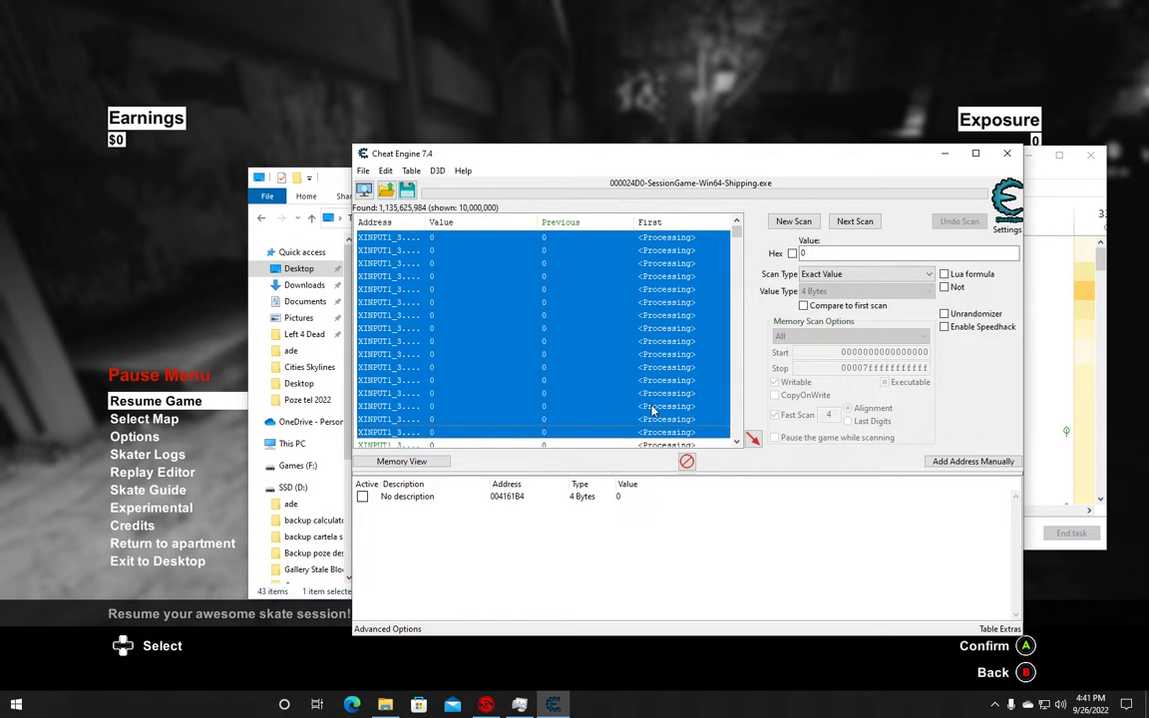
# - Continue the scan-result selection through the next eleven XINPUT1_3 addresses below the selected block
pyautogui.hotkey('shift', 'Up')
pyautogui.hotkey('shift', 'Up')
pyautogui.hotkey('shift', 'Up')
pyautogui.hotkey('shift', 'Up')
pyautogui.hotkey('shift', 'Up')
pyautogui.hotkey('shift', 'Up')
pyautogui.hotkey('shift', 'Up')
pyautogui.hotkey('shift', 'Up')
pyautogui.hotkey('shift', 'Up')
pyautogui.hotkey('shift', 'Up')
pyautogui.hotkey('shift', 'Up')
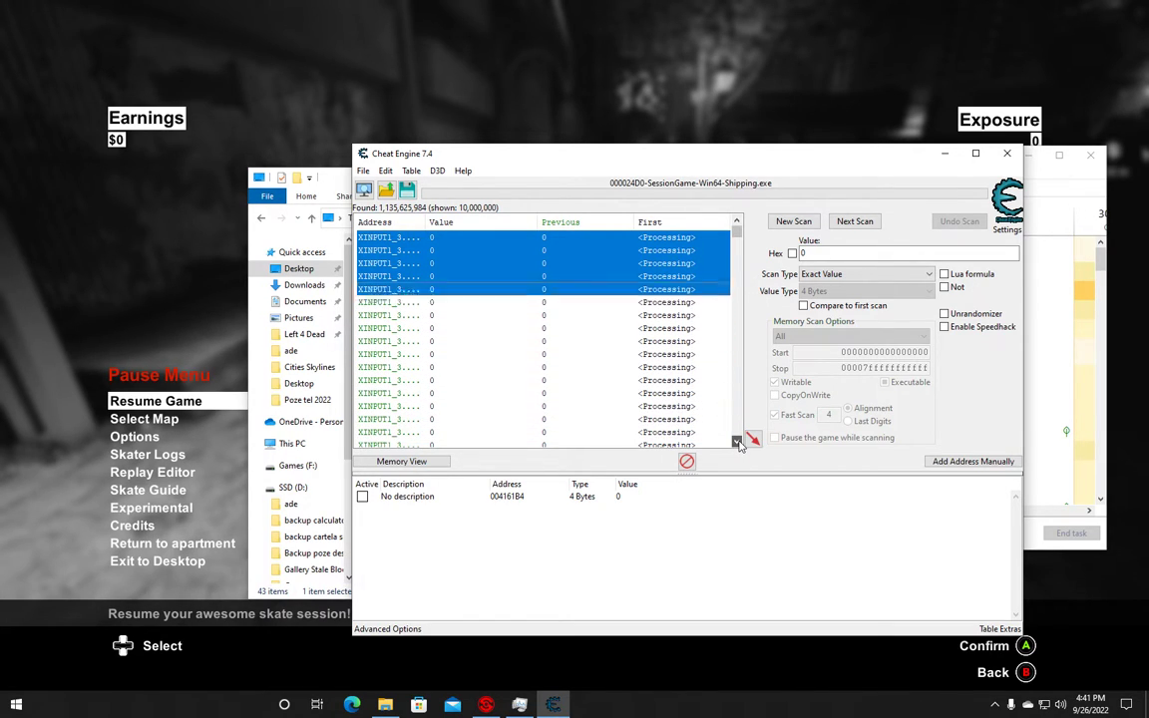
pyautogui.keyDown('shift'); pyautogui.click(400, 289); pyautogui.keyUp('shift')
pyautogui.keyDown('shift'); pyautogui.click(394, 301); pyautogui.keyUp('shift')
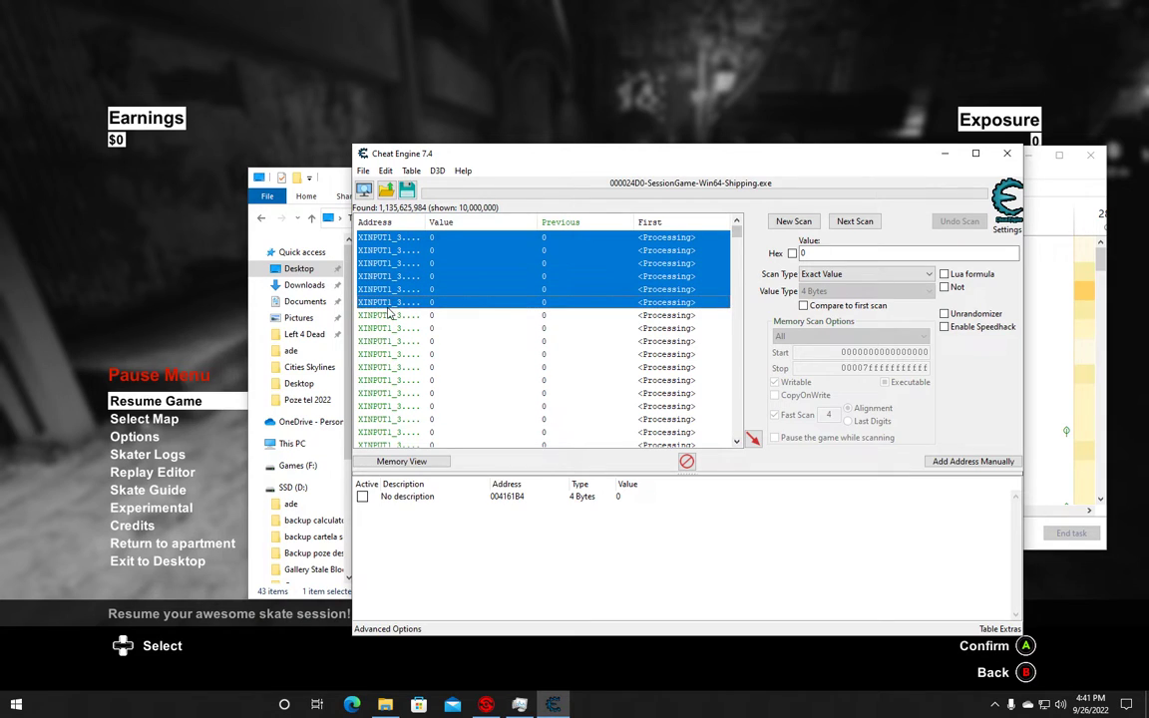
pyautogui.keyDown('shift'); pyautogui.click(388, 314); pyautogui.keyUp('shift')
pyautogui.keyDown('shift'); pyautogui.click(382, 327); pyautogui.keyUp('shift')
pyautogui.keyDown('shift'); pyautogui.click(380, 341); pyautogui.keyUp('shift')
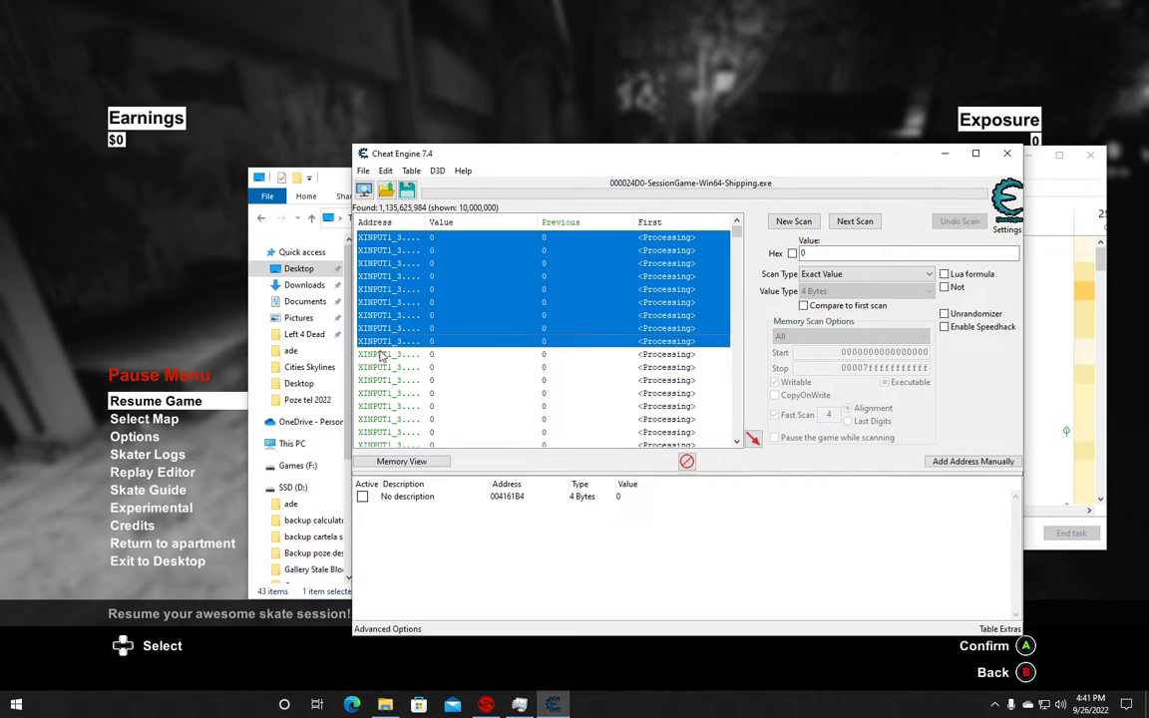
pyautogui.keyDown('shift'); pyautogui.click(380, 354); pyautogui.keyUp('shift')
pyautogui.keyDown('shift'); pyautogui.click(380, 367); pyautogui.keyUp('shift')
pyautogui.keyDown('shift'); pyautogui.click(380, 380); pyautogui.keyUp('shift')
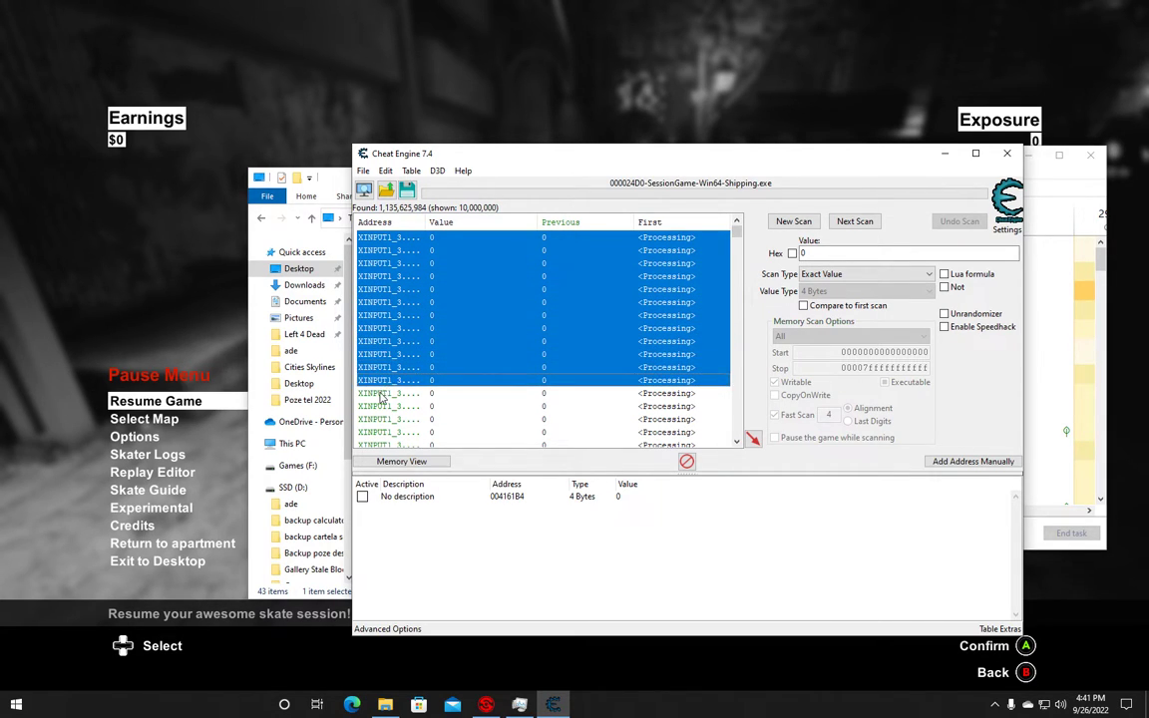
pyautogui.keyDown('shift'); pyautogui.click(382, 393); pyautogui.keyUp('shift')
pyautogui.keyDown('shift'); pyautogui.click(383, 406); pyautogui.keyUp('shift')
pyautogui.keyDown('shift'); pyautogui.click(384, 419); pyautogui.keyUp('shift')
pyautogui.keyDown('shift'); pyautogui.click(386, 432); pyautogui.keyUp('shift')
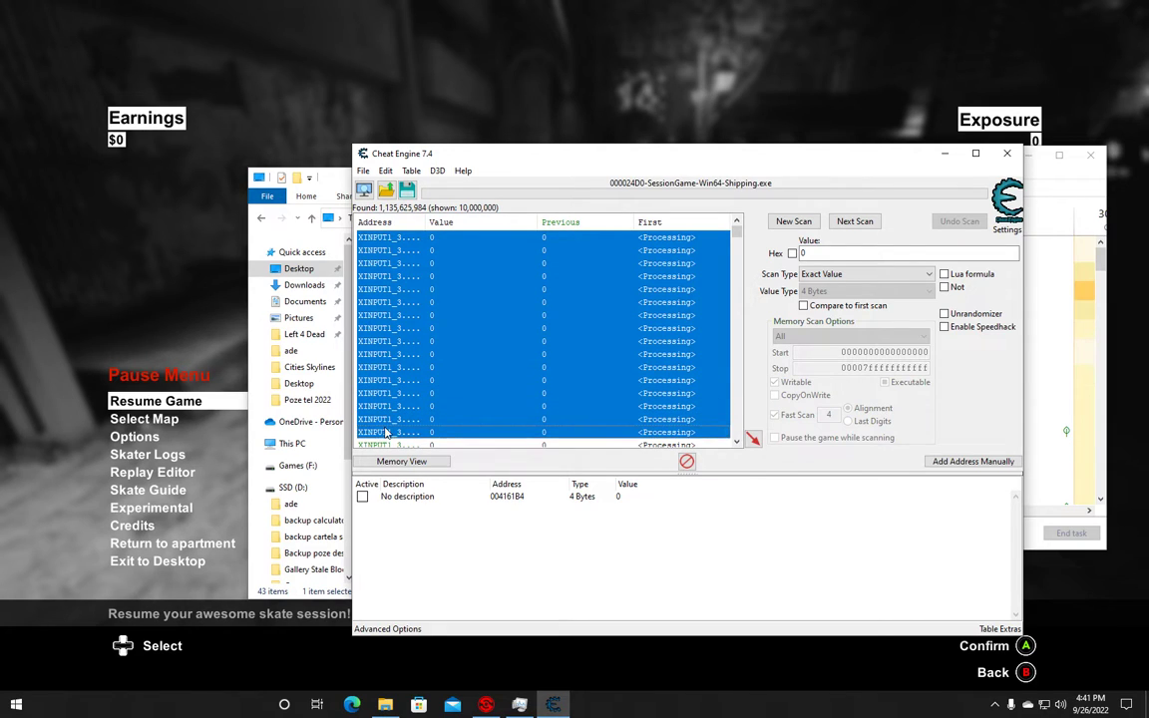
# - Extend the selected block of XINPUT1_3 scan results downward by about thirteen more rows
pyautogui.click(737, 442)
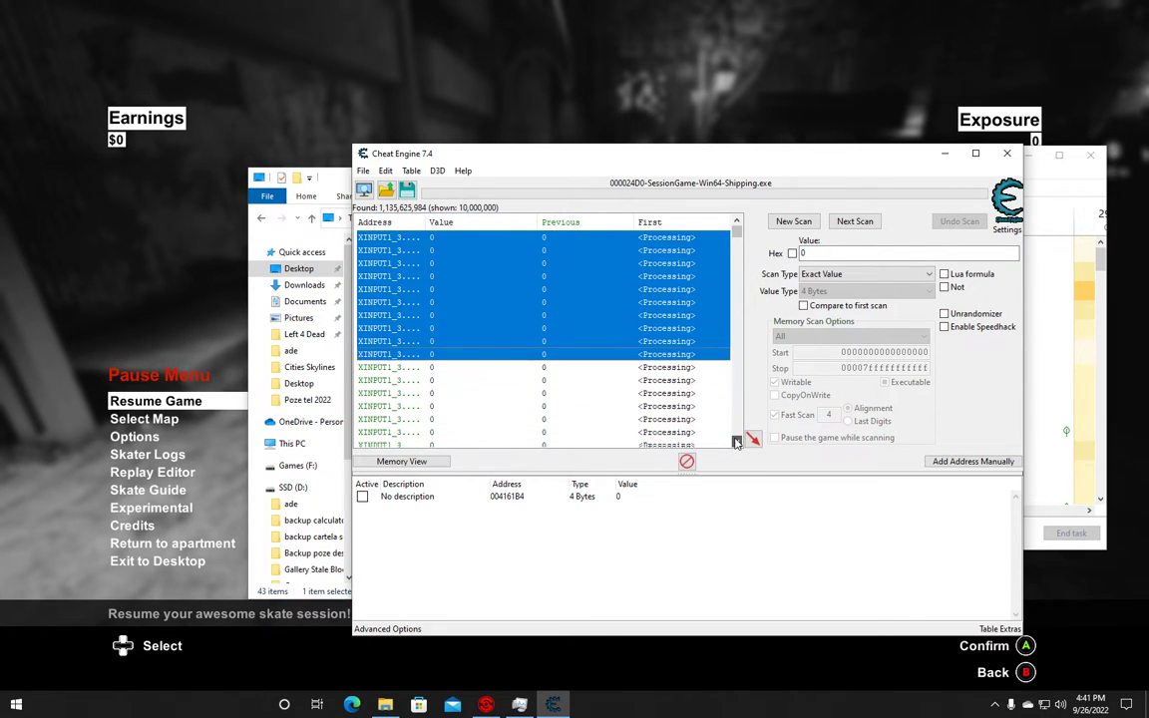
pyautogui.scroll(1, 395, 284)
pyautogui.keyDown('shift'); pyautogui.click(393, 276); pyautogui.keyUp('shift')
pyautogui.keyDown('shift'); pyautogui.click(391, 289); pyautogui.keyUp('shift')
pyautogui.keyDown('shift'); pyautogui.click(389, 302); pyautogui.keyUp('shift')
pyautogui.keyDown('shift'); pyautogui.click(388, 315); pyautogui.keyUp('shift')
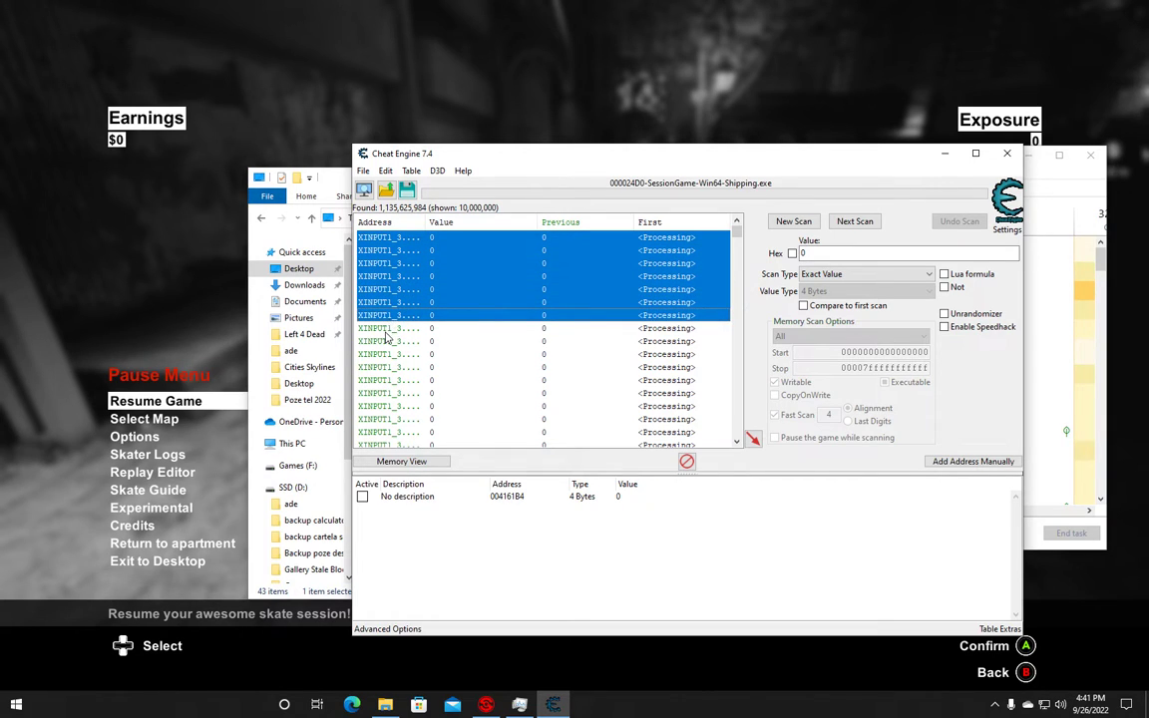
pyautogui.keyDown('shift'); pyautogui.click(385, 330); pyautogui.keyUp('shift')
pyautogui.keyDown('shift'); pyautogui.click(384, 342); pyautogui.keyUp('shift')
pyautogui.moveTo(380, 366); pyautogui.dragTo(569, 432)
# - Add fifteen more consecutive XINPUT1_3 addresses to the end of the selected scan results
pyautogui.click(735, 442)
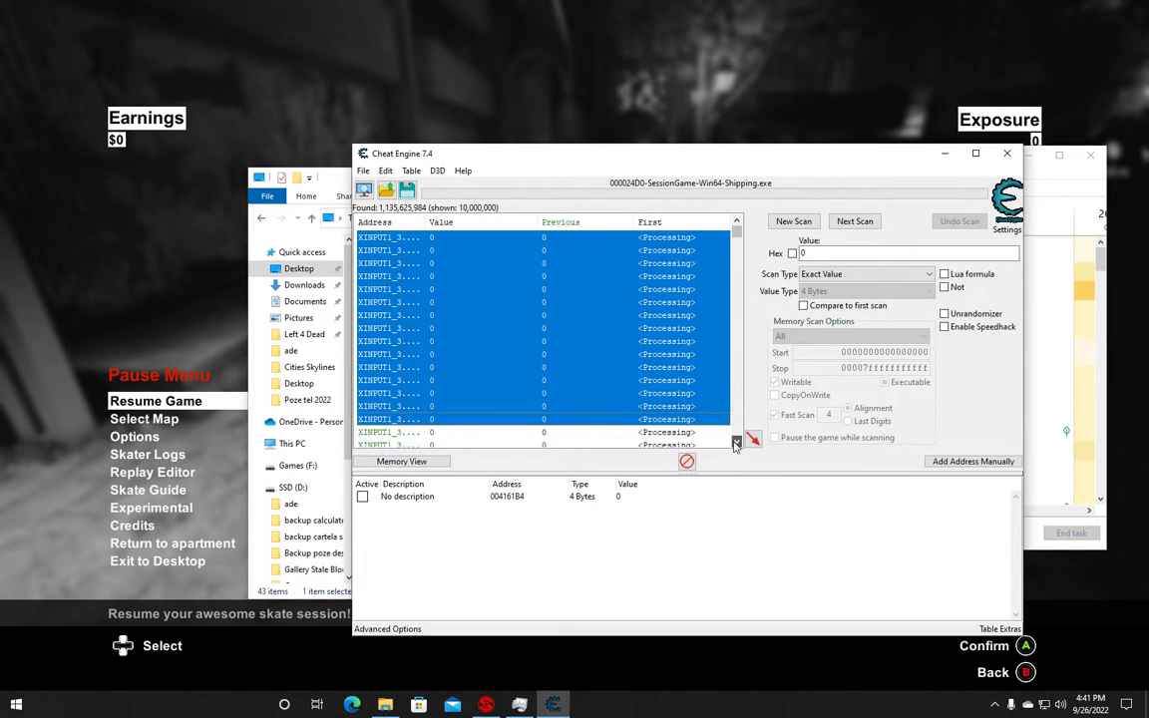
pyautogui.click(734, 442)
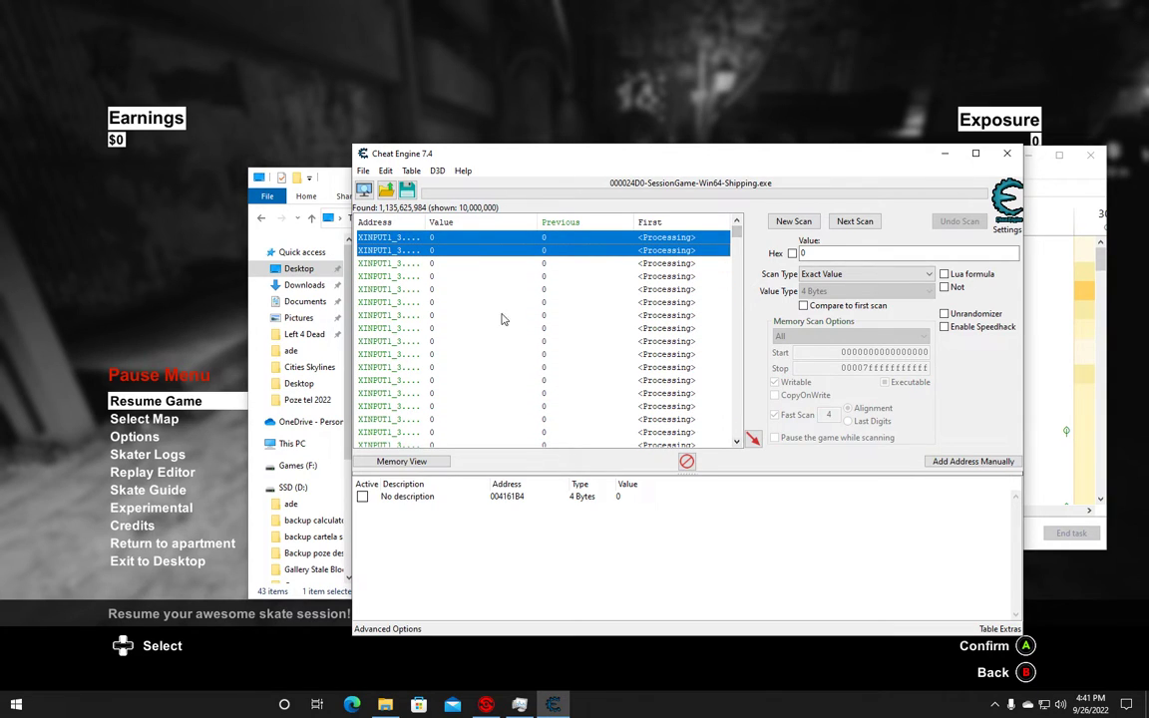
pyautogui.moveTo(379, 269); pyautogui.dragTo(372, 438)
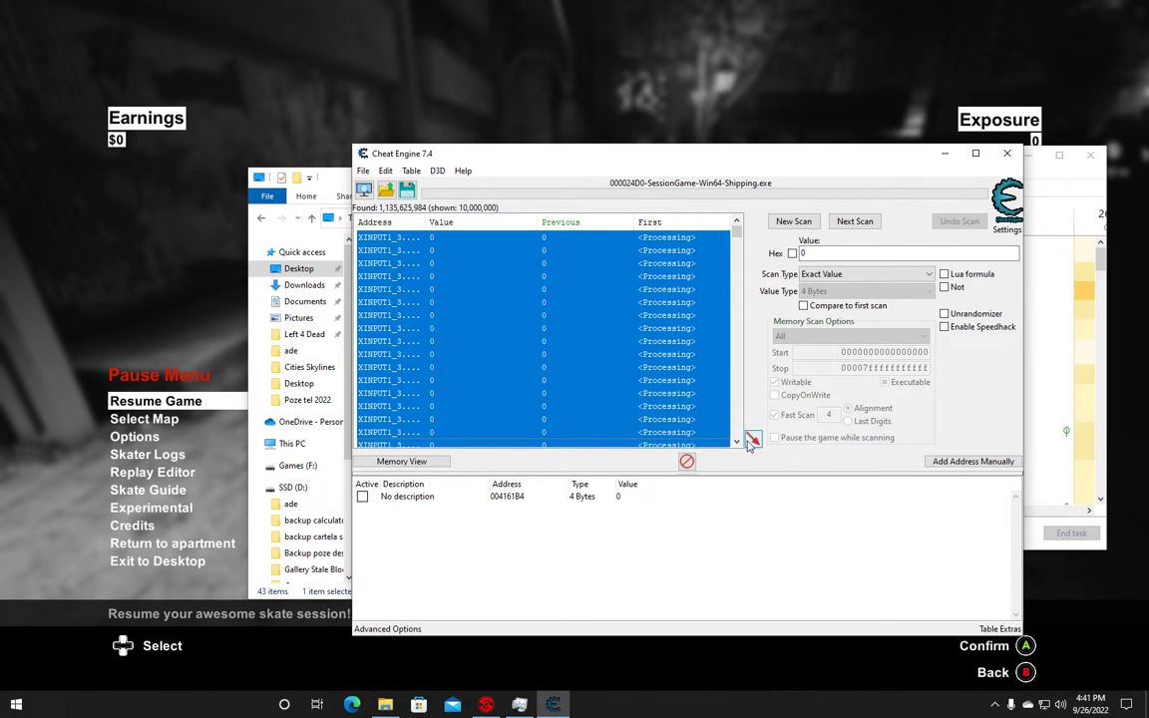
# - Continue the scan-result selection through another fifteen or so XINPUT1_3 addresses below the selected block
pyautogui.click(737, 441)
pyautogui.click(737, 440)
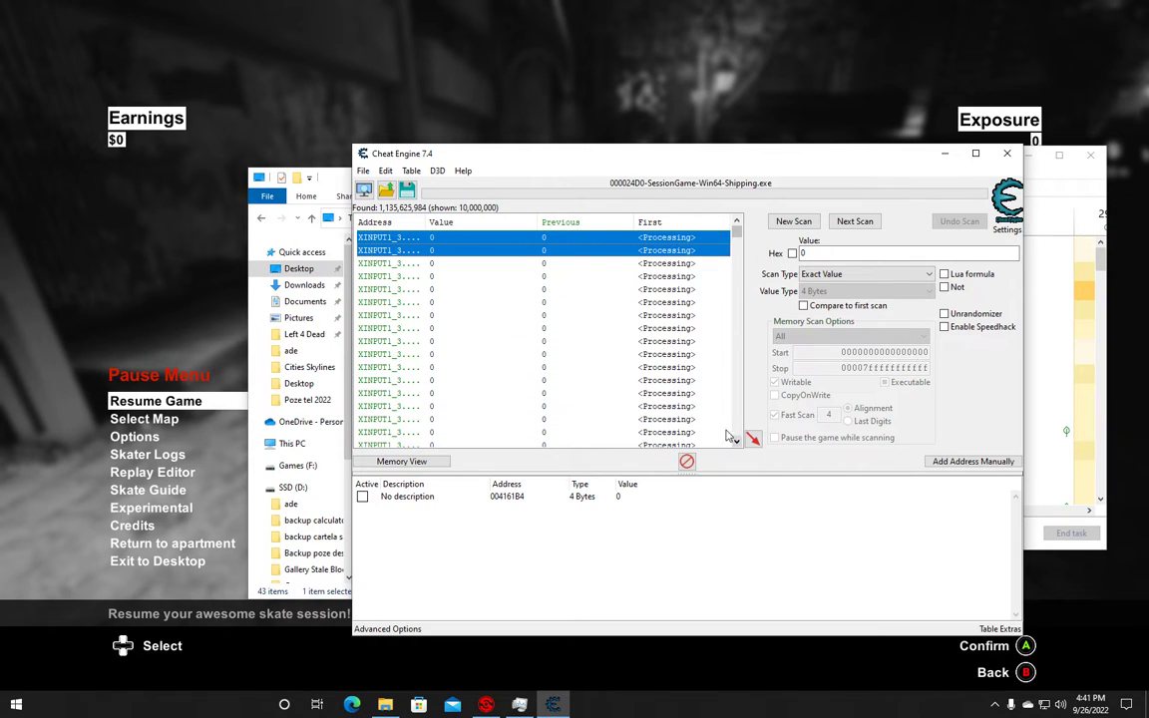
pyautogui.scroll(3, 399, 309)
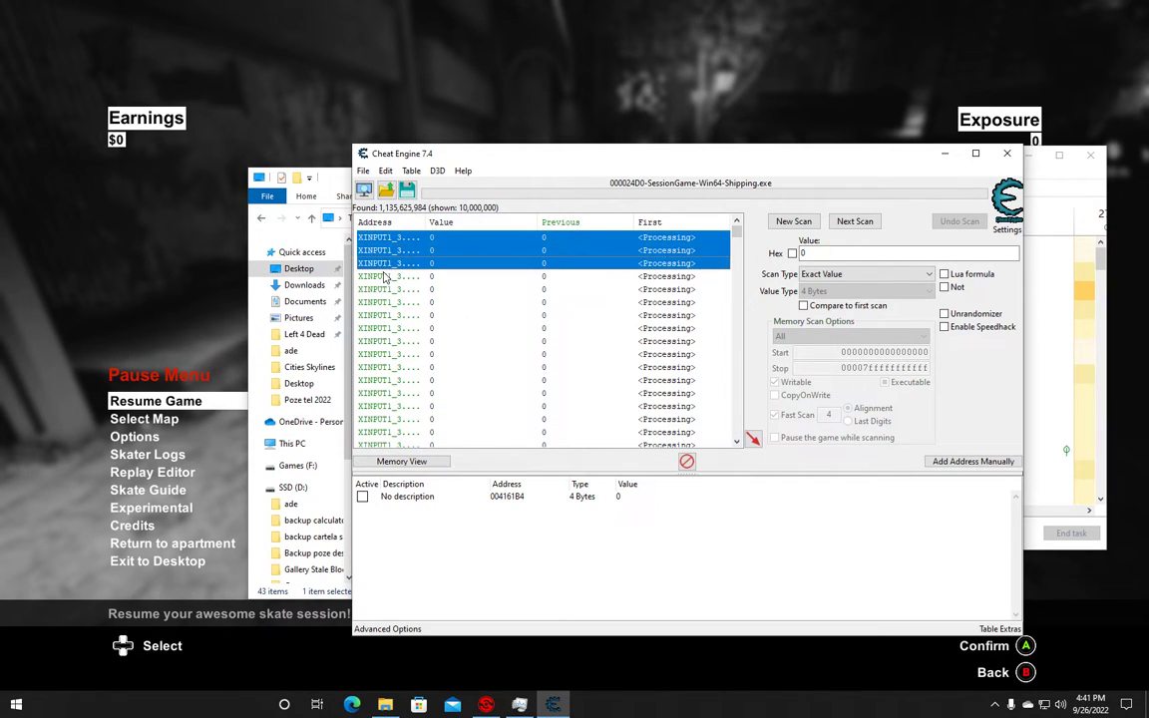
pyautogui.scroll(3, 377, 308)
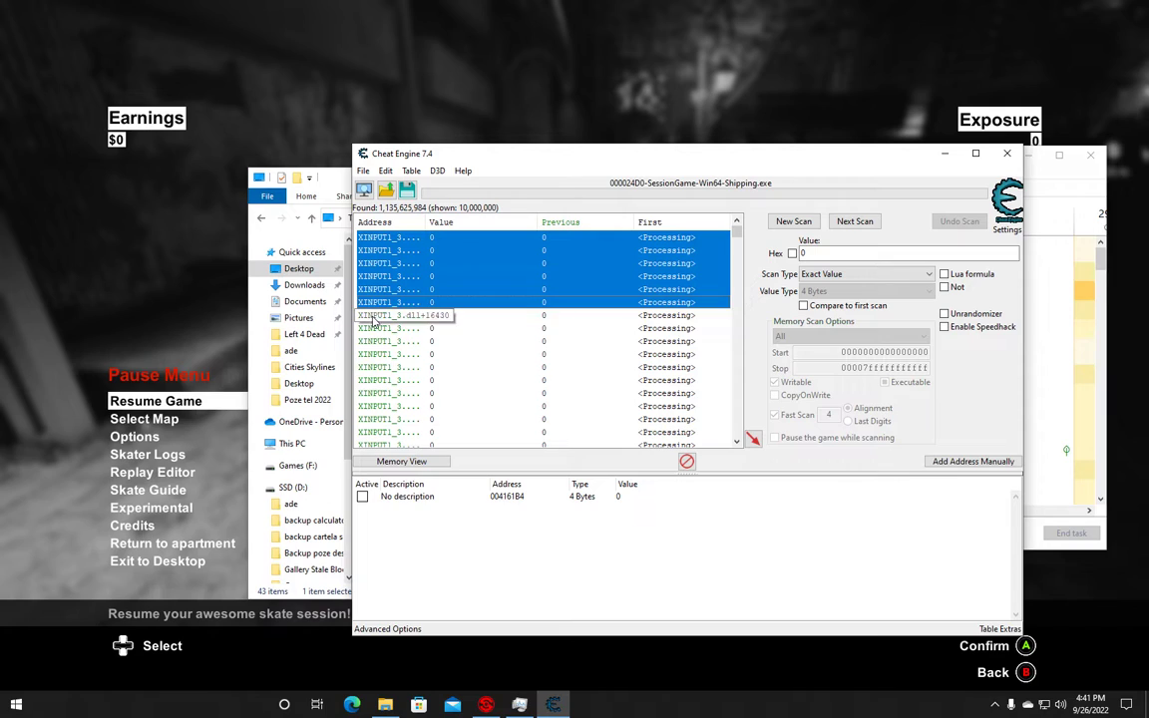
pyautogui.scroll(3, 375, 349)
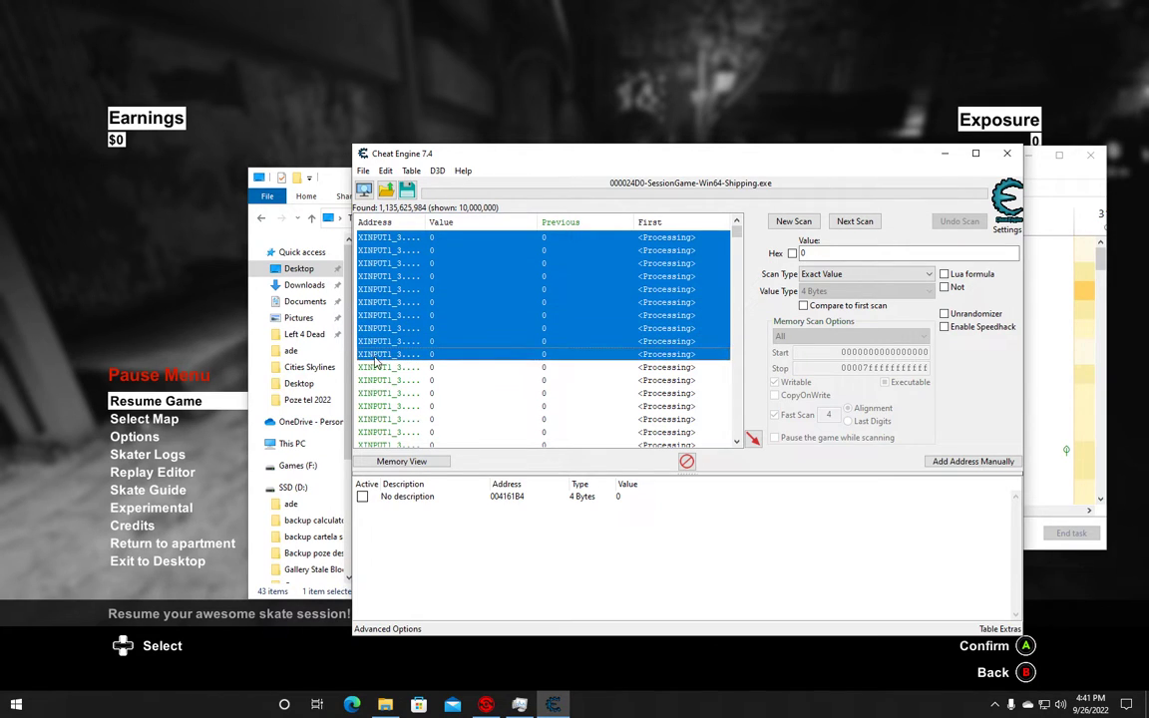
pyautogui.moveTo(376, 385); pyautogui.dragTo(377, 447)
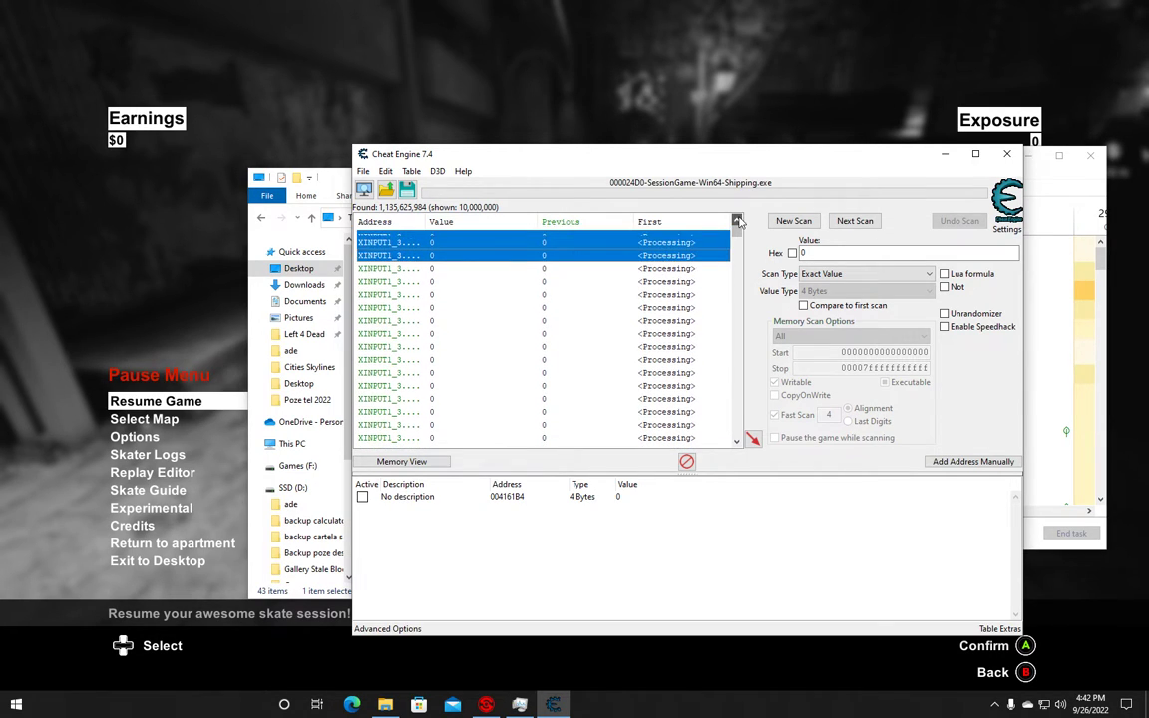
# - Grow the selection by roughly two more list views of consecutive zero-value XINPUT1_3 addresses
pyautogui.moveTo(357, 238); pyautogui.dragTo(494, 450)
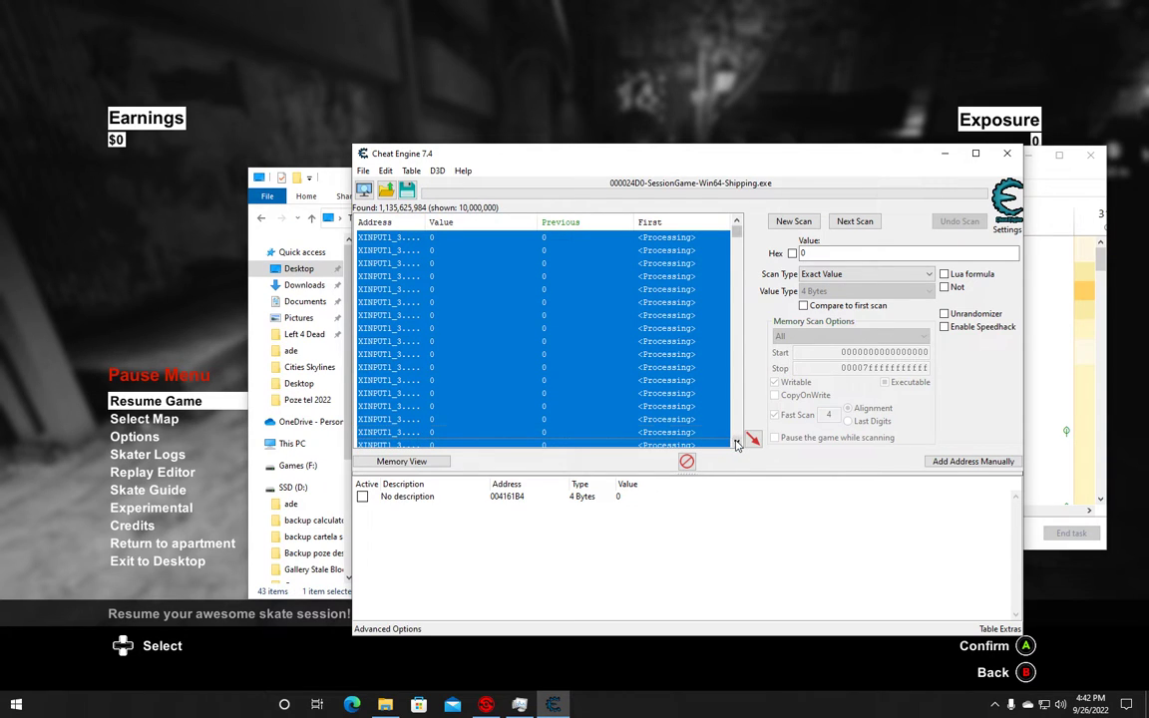
pyautogui.scroll(-4, 737, 444)
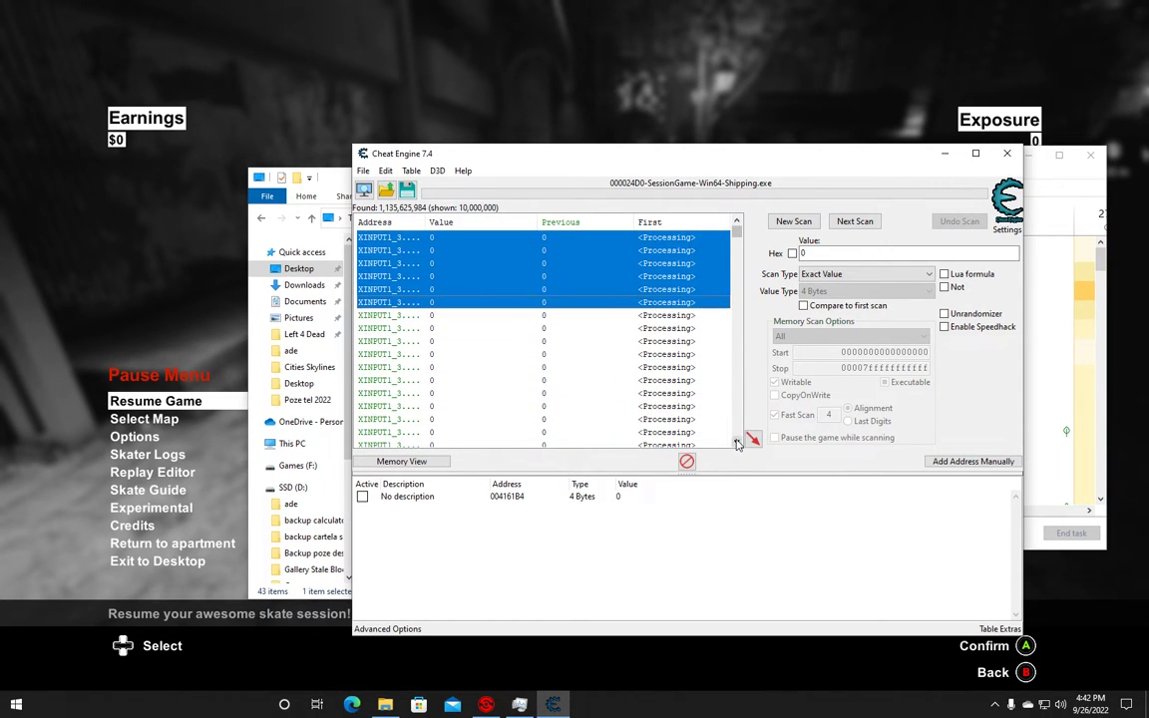
pyautogui.click(736, 444)
pyautogui.click(737, 444)
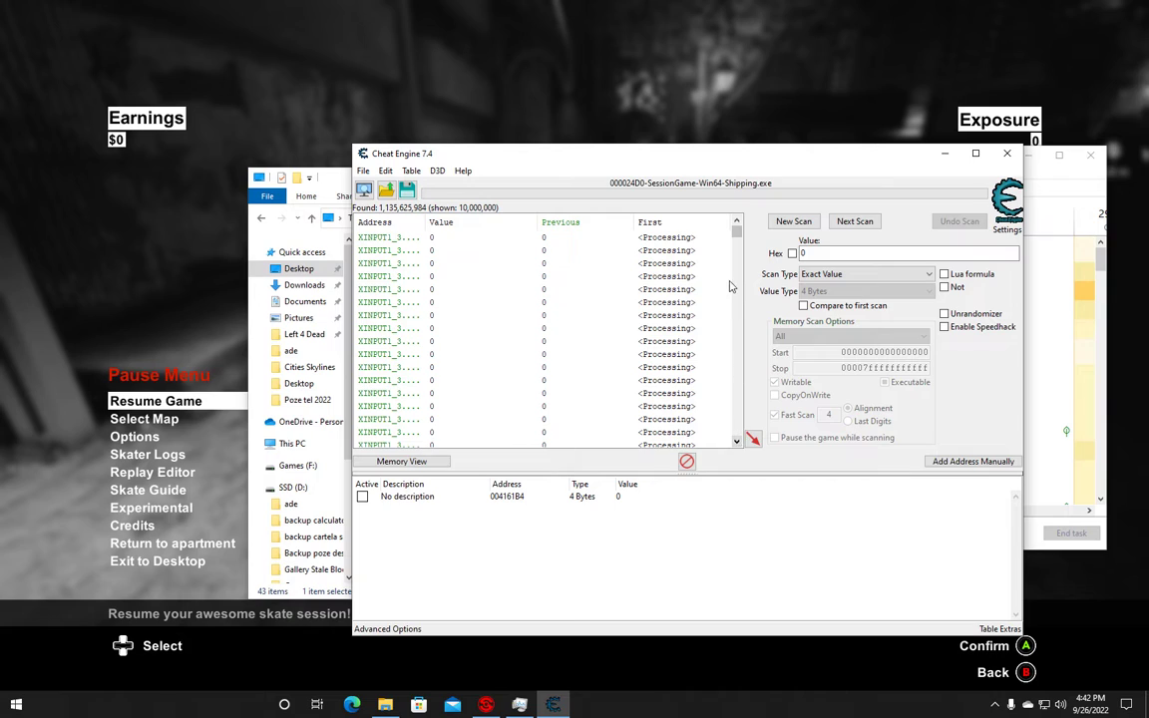
pyautogui.click(736, 223)
pyautogui.click(737, 222)
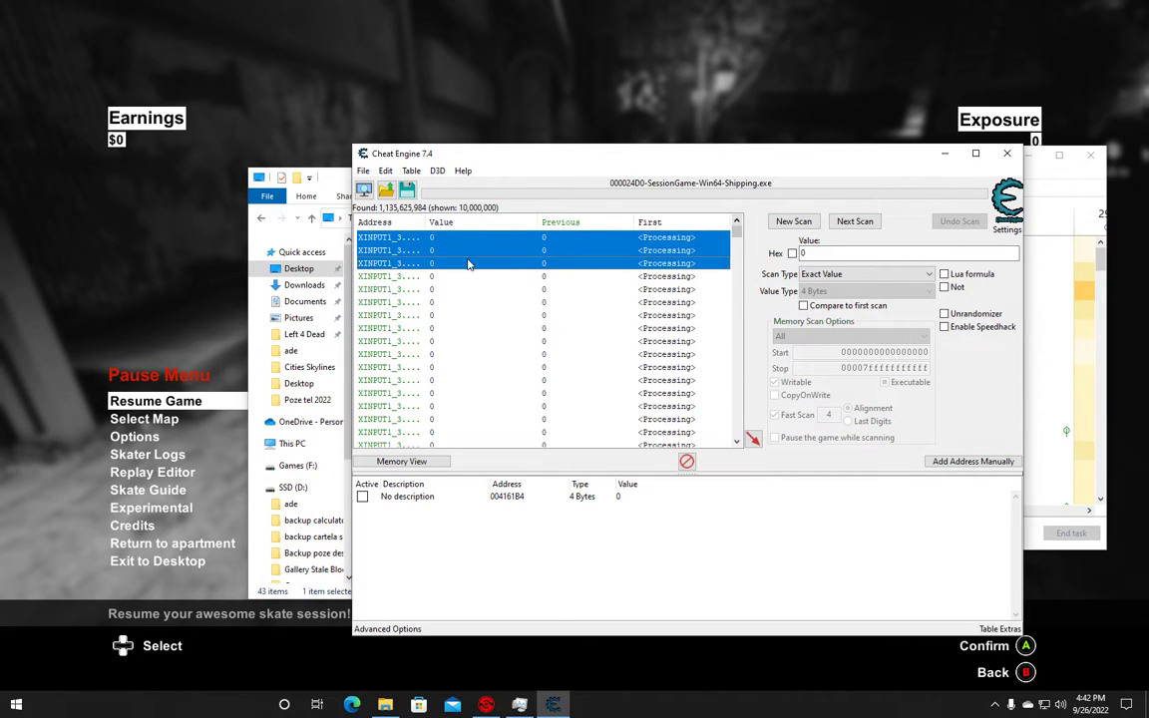
pyautogui.moveTo(376, 291); pyautogui.dragTo(387, 443)
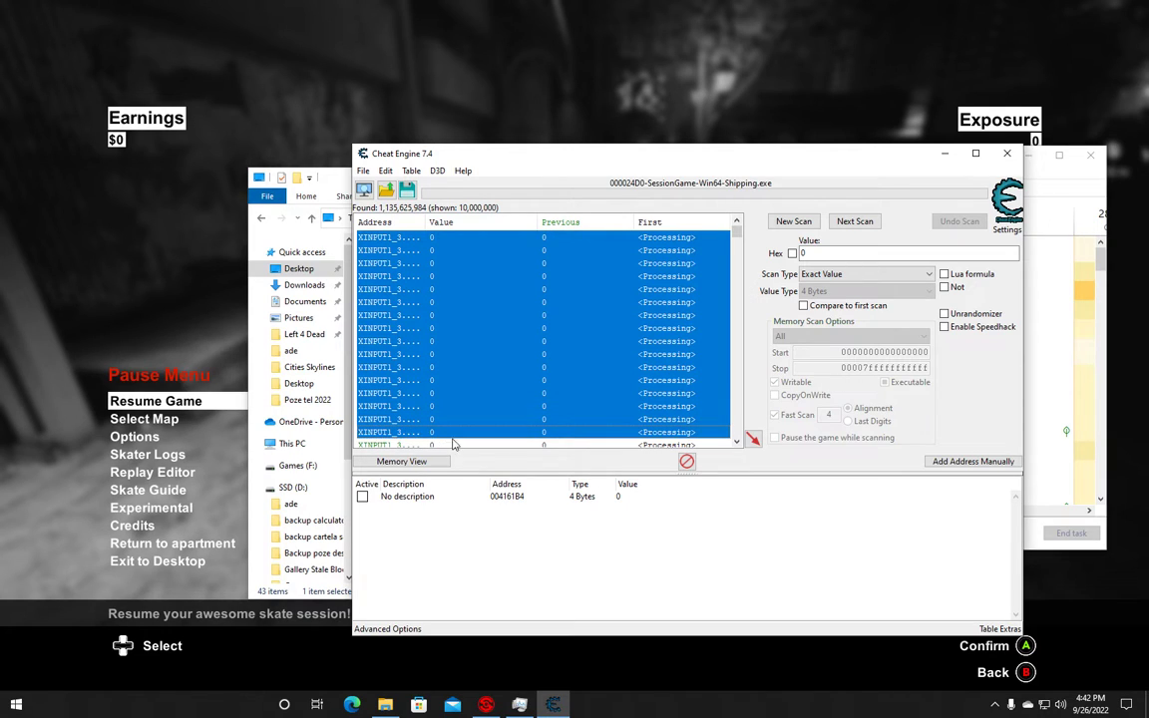
# - Extend the selection over the following dozen or so XINPUT1_3 results beneath the selected block
pyautogui.click(738, 442)
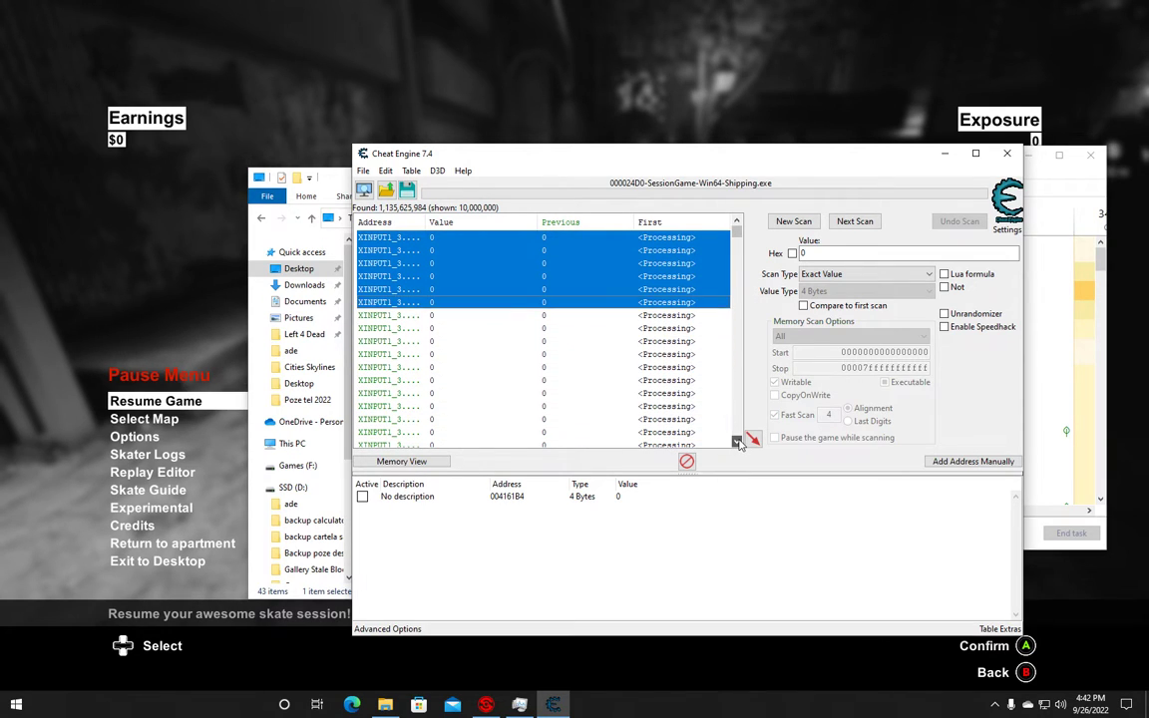
pyautogui.moveTo(376, 266); pyautogui.dragTo(372, 440)
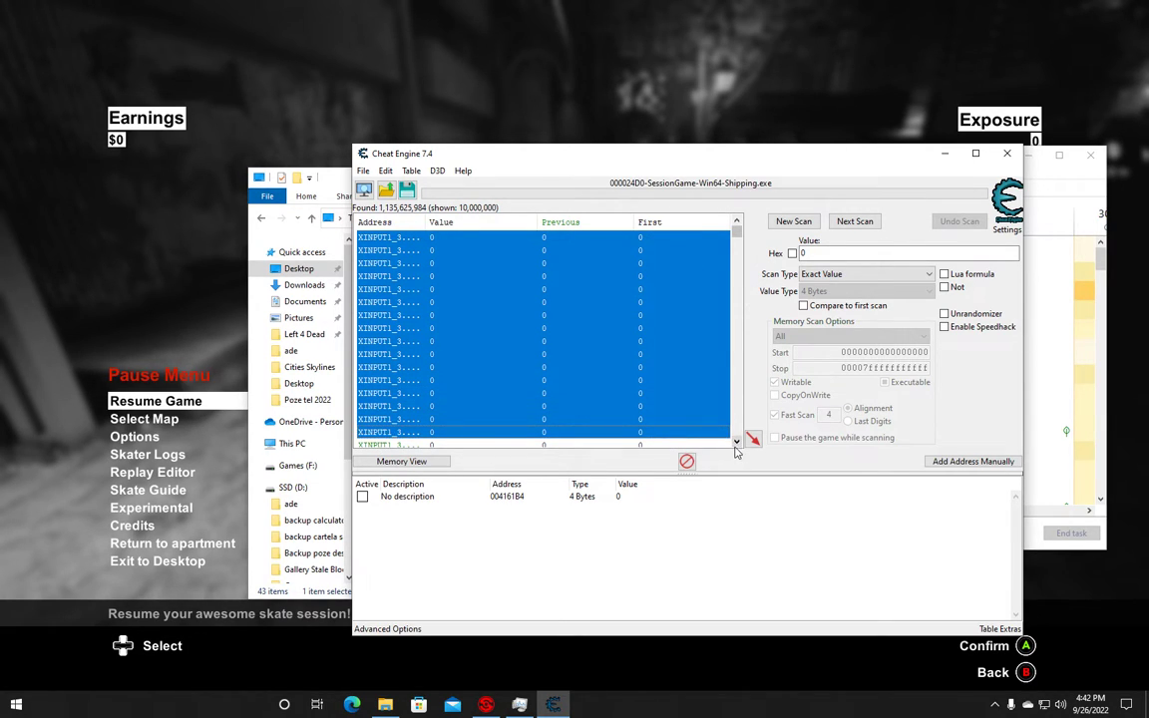
pyautogui.moveTo(736, 443); pyautogui.dragTo(737, 443)
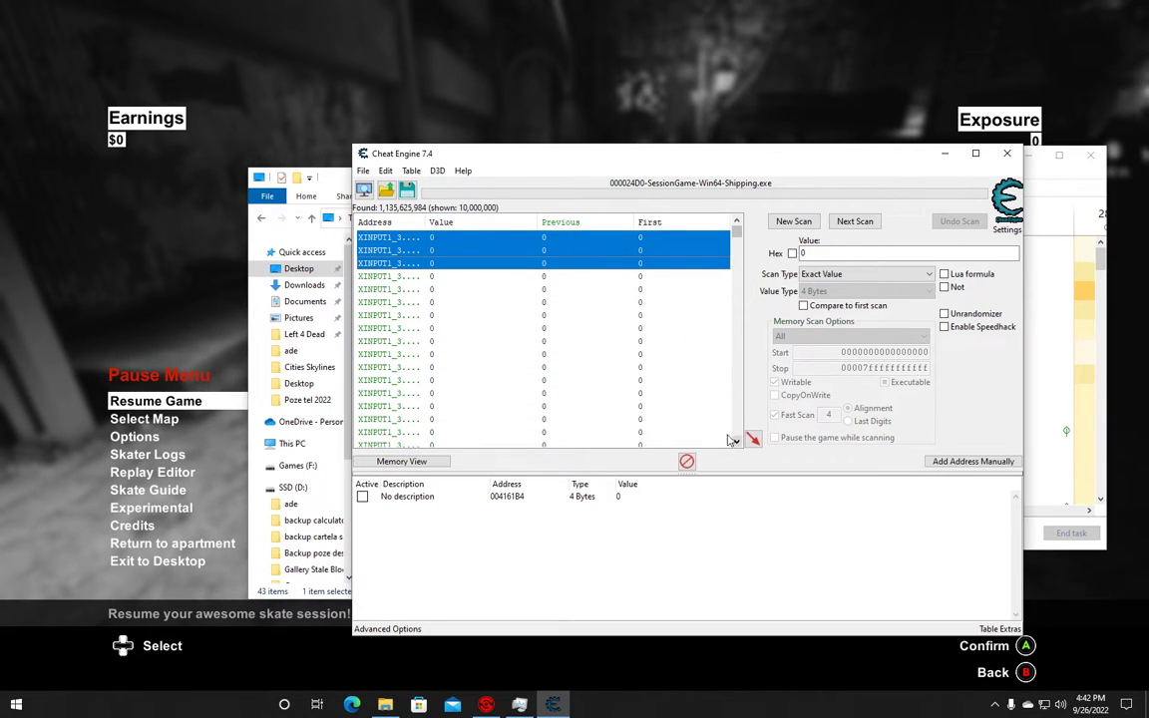
# - Add the fourteen XINPUT1_3 addresses directly below the selected block to the selection, row by row
pyautogui.keyDown('shift'); pyautogui.click(383, 277); pyautogui.keyUp('shift')
pyautogui.keyDown('shift'); pyautogui.click(383, 290); pyautogui.keyUp('shift')
pyautogui.keyDown('shift'); pyautogui.click(383, 303); pyautogui.keyUp('shift')
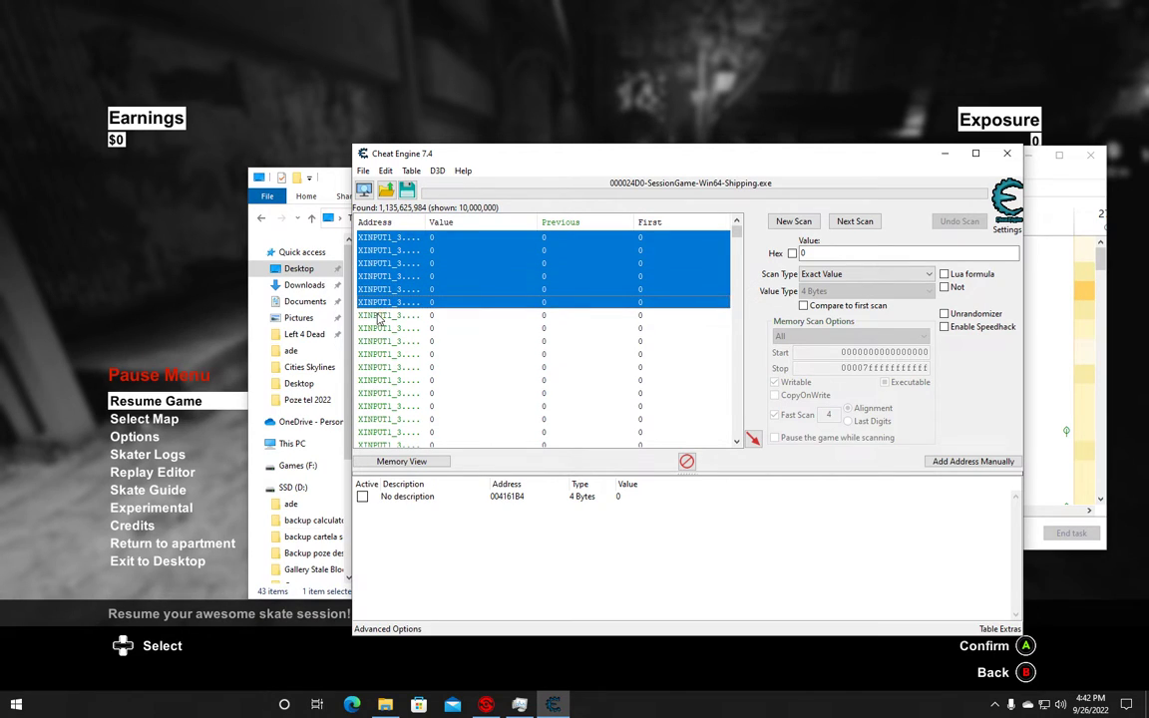
pyautogui.keyDown('shift'); pyautogui.click(383, 315); pyautogui.keyUp('shift')
pyautogui.keyDown('shift'); pyautogui.click(383, 328); pyautogui.keyUp('shift')
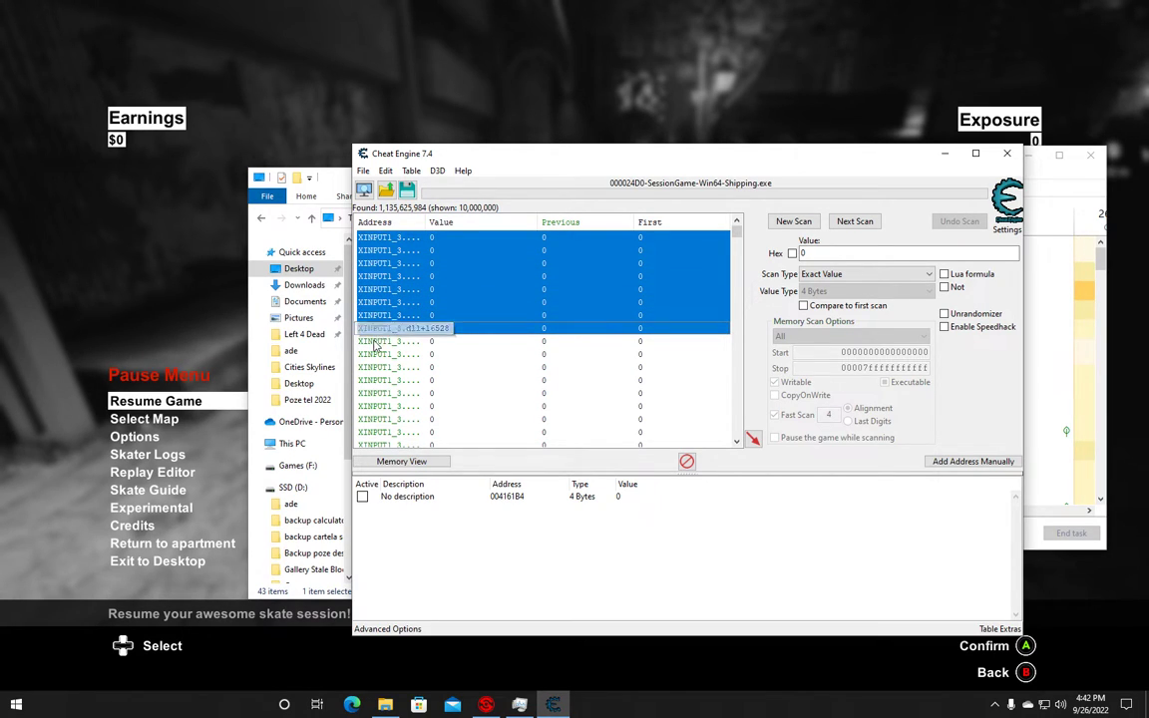
pyautogui.keyDown('shift'); pyautogui.click(377, 342); pyautogui.keyUp('shift')
pyautogui.keyDown('shift'); pyautogui.click(377, 354); pyautogui.keyUp('shift')
pyautogui.keyDown('shift'); pyautogui.click(377, 367); pyautogui.keyUp('shift')
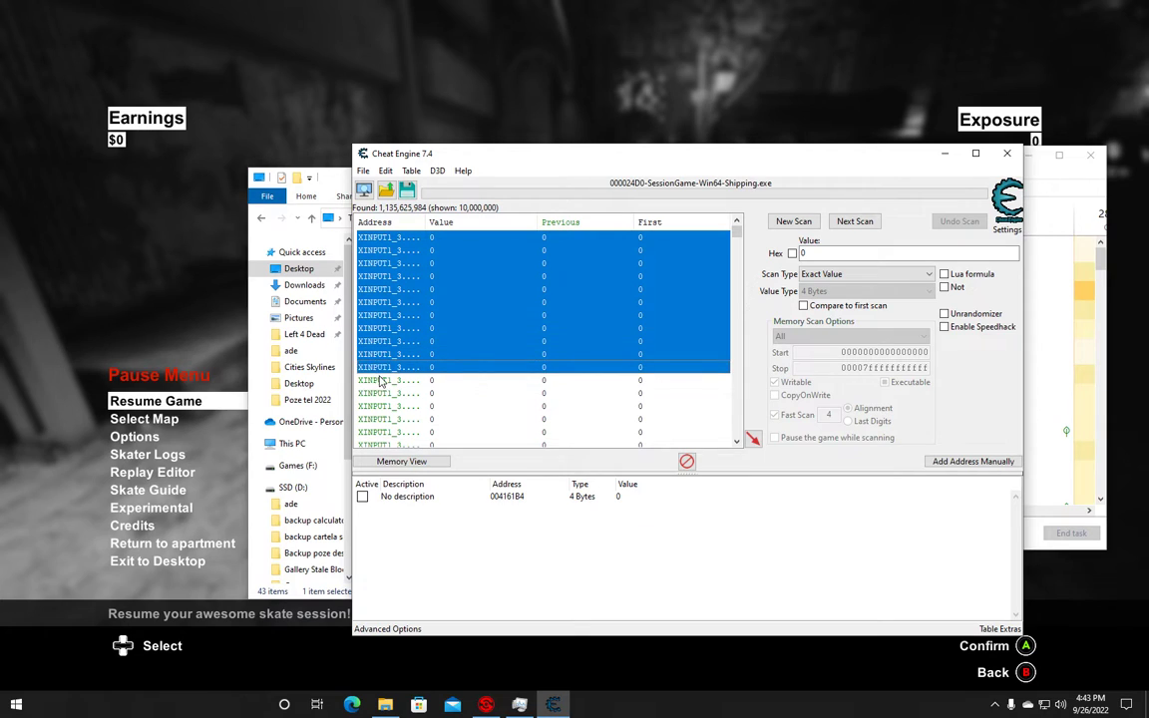
pyautogui.keyDown('shift'); pyautogui.click(378, 380); pyautogui.keyUp('shift')
pyautogui.keyDown('shift'); pyautogui.click(379, 393); pyautogui.keyUp('shift')
pyautogui.keyDown('shift'); pyautogui.click(378, 407); pyautogui.keyUp('shift')
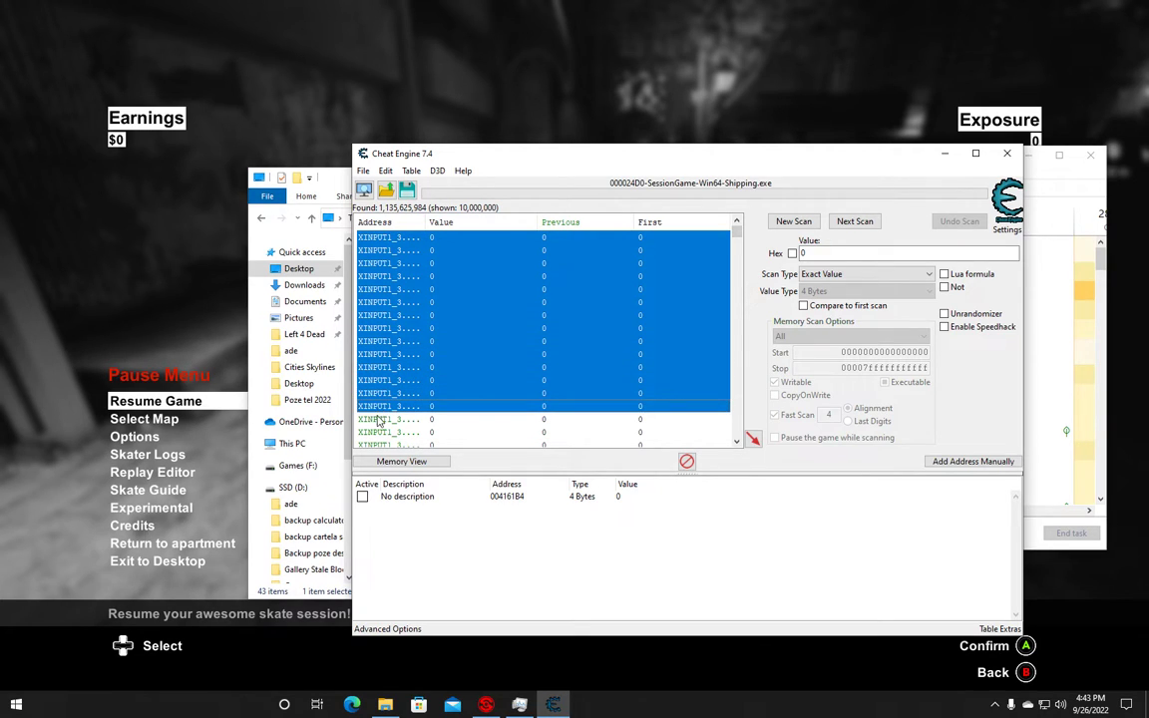
pyautogui.keyDown('shift'); pyautogui.click(379, 419); pyautogui.keyUp('shift')
pyautogui.keyDown('shift'); pyautogui.click(380, 432); pyautogui.keyUp('shift')
pyautogui.keyDown('shift'); pyautogui.click(380, 444); pyautogui.keyUp('shift')
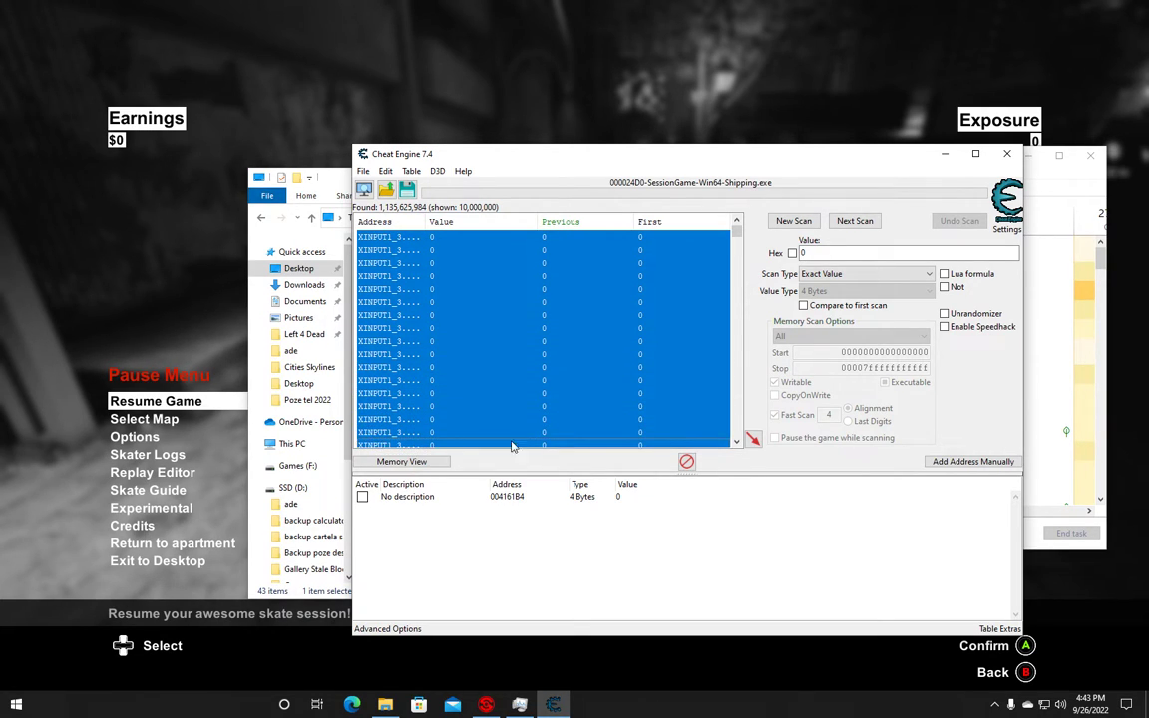
# - Continue the row-by-row selection downward through fifteen further XINPUT1_3 scan results
pyautogui.click(736, 443)
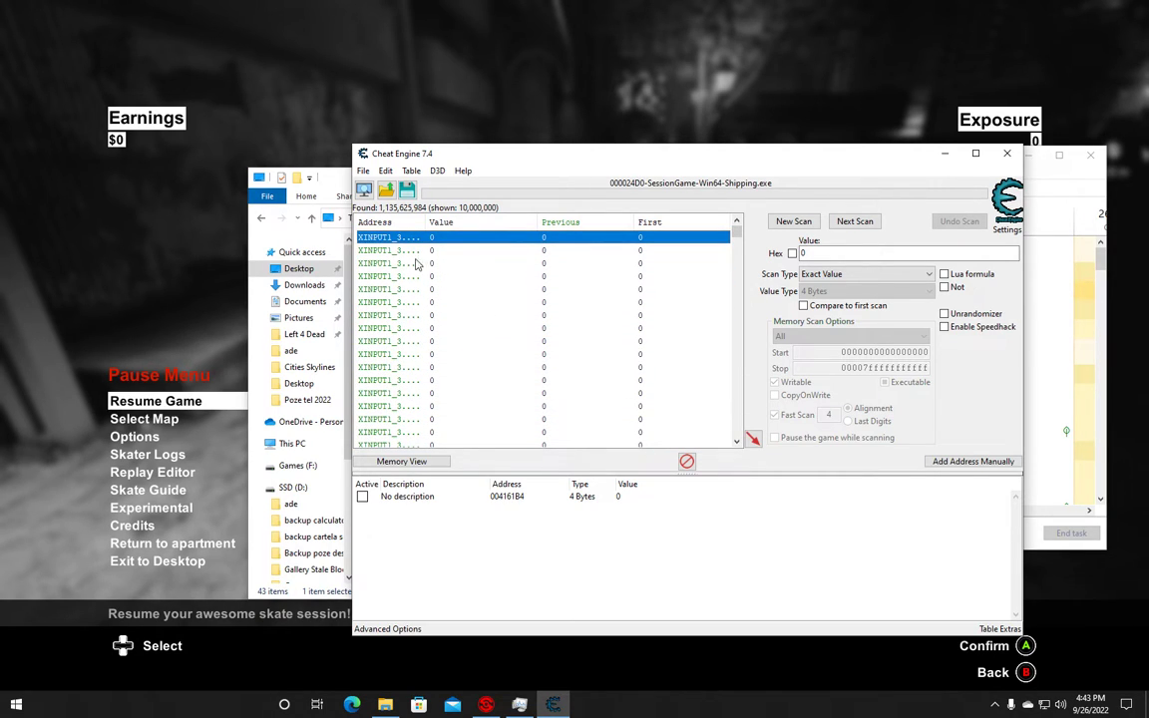
pyautogui.hotkey('shift', 'Down')
pyautogui.hotkey('shift', 'Down')
pyautogui.hotkey('shift', 'Down')
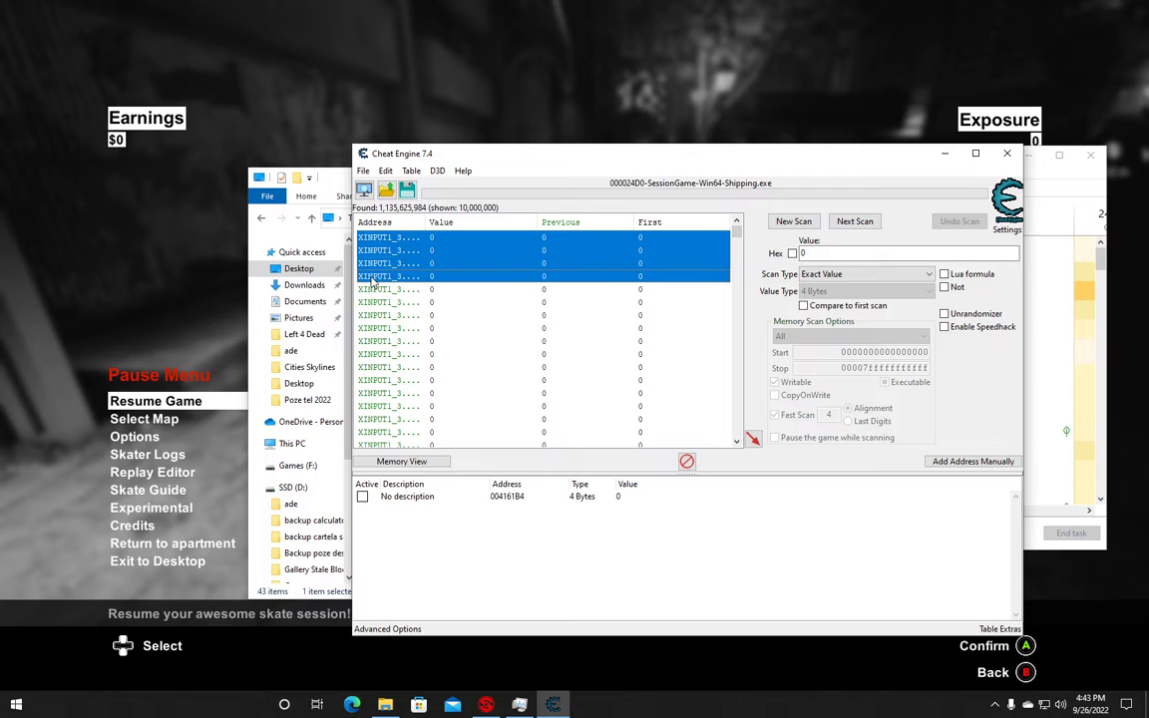
pyautogui.moveTo(372, 282); pyautogui.dragTo(372, 295)
pyautogui.hotkey('shift', 'Down')
pyautogui.hotkey('shift', 'Down')
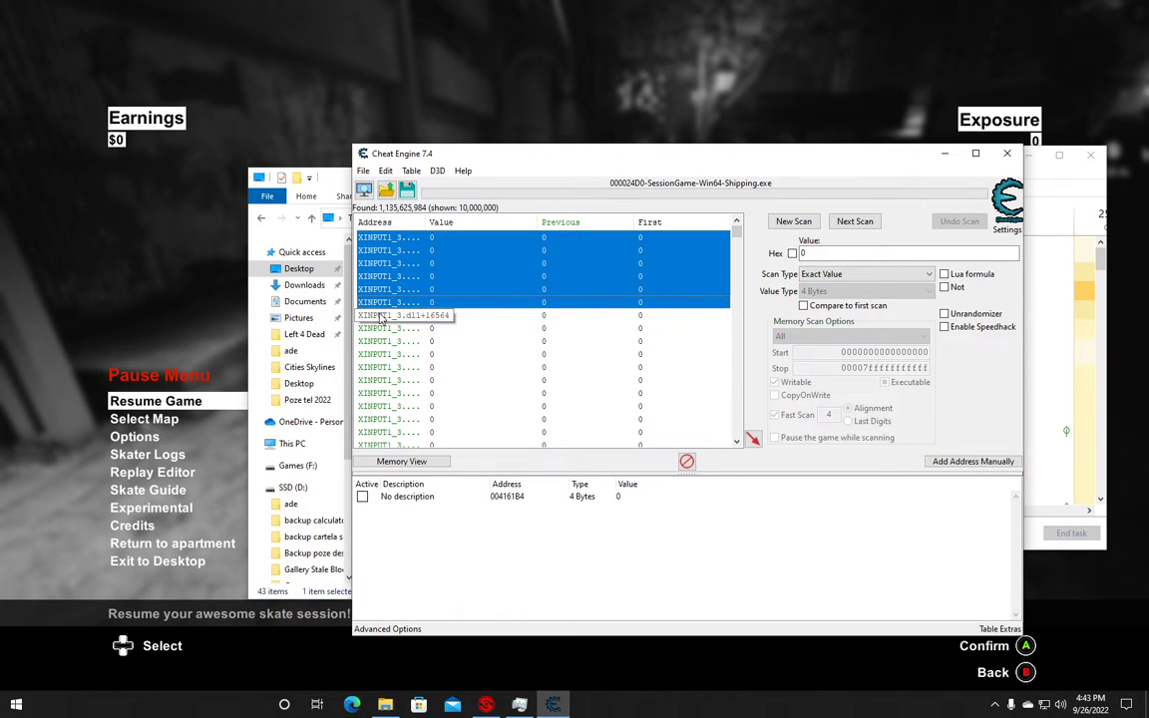
pyautogui.hotkey('shift', 'Down')
pyautogui.hotkey('shift', 'Down')
pyautogui.hotkey('shift', 'Down')
pyautogui.hotkey('shift', 'Down')
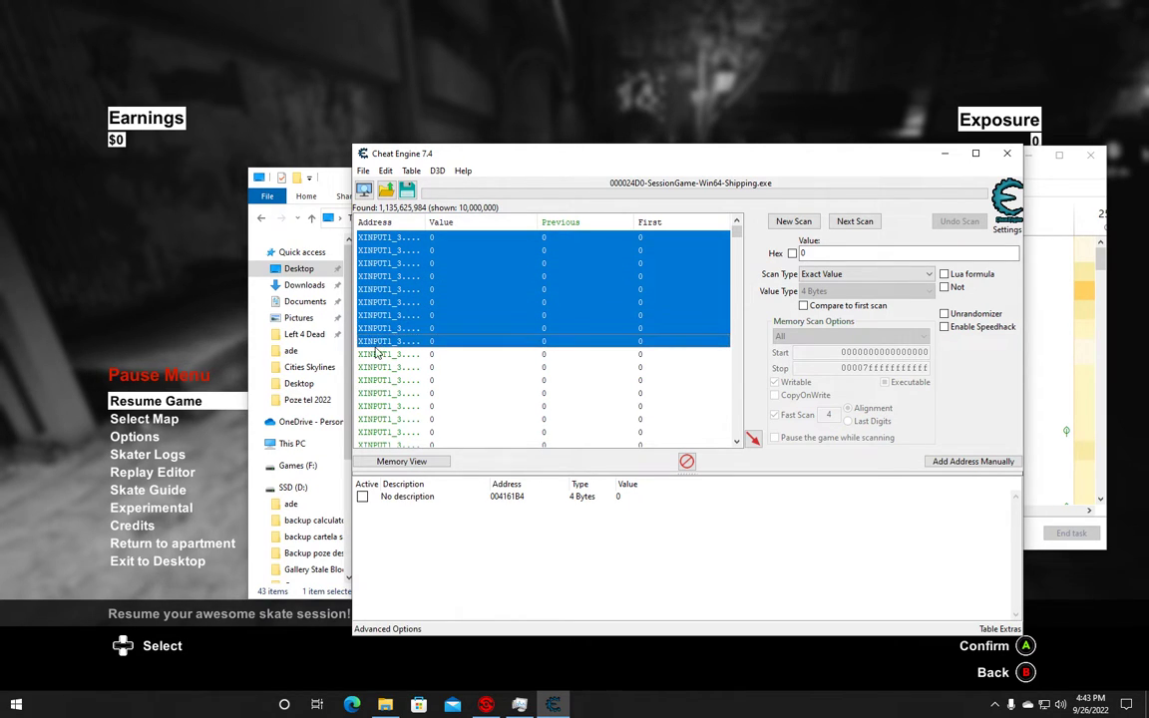
pyautogui.hotkey('shift', 'Down')
pyautogui.hotkey('shift', 'Down')
pyautogui.hotkey('shift', 'Down')
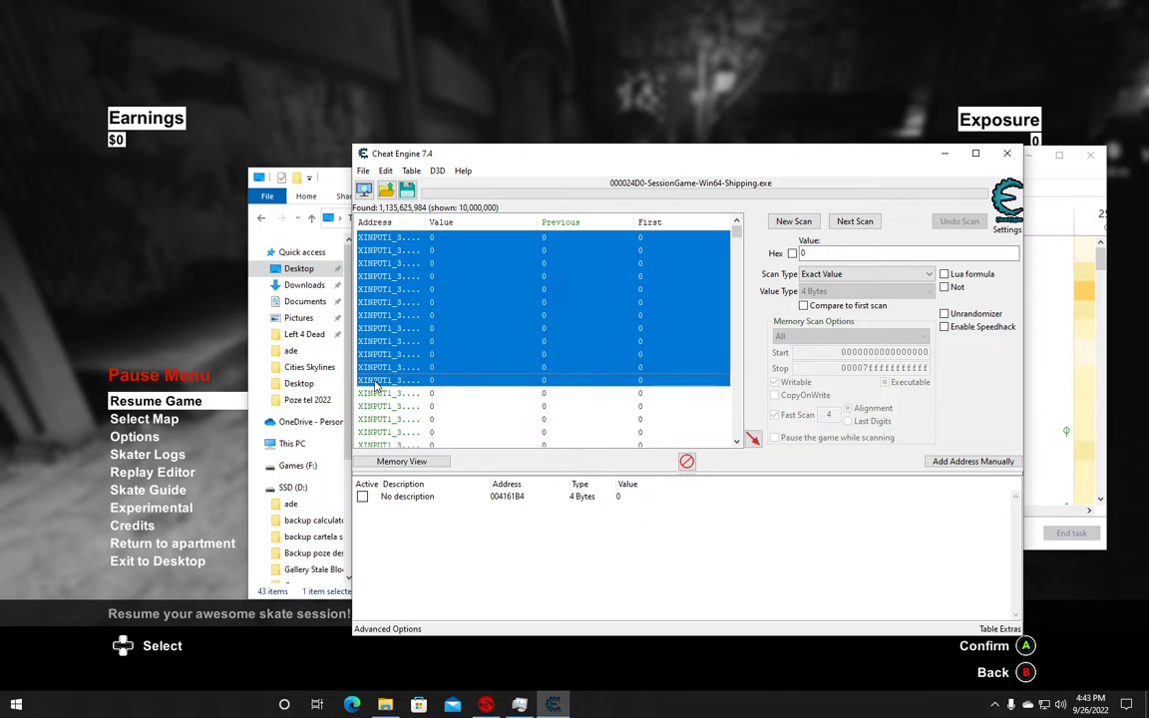
pyautogui.hotkey('shift', 'Down')
pyautogui.hotkey('shift', 'Down')
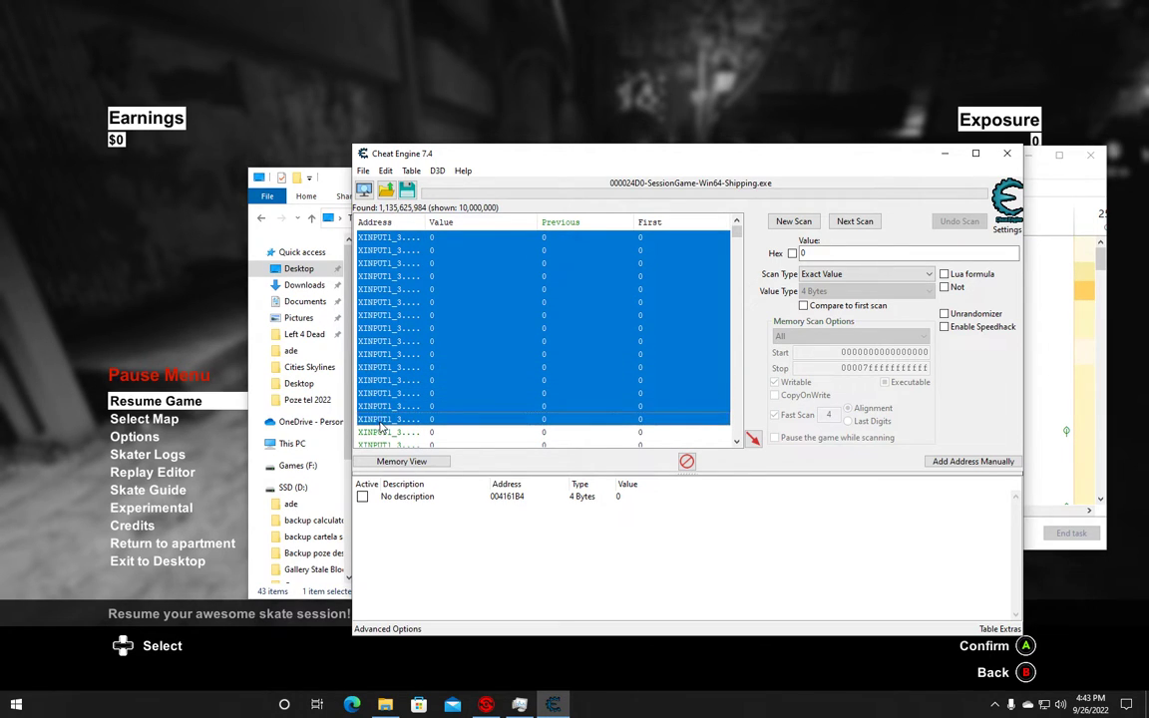
pyautogui.hotkey('shift', 'Down')
# - Extend the selected XINPUT1_3 block by another fourteen consecutive addresses further down the scan results
pyautogui.hotkey('shift', 'Up')
pyautogui.hotkey('shift', 'Up')
pyautogui.hotkey('shift', 'Up')
pyautogui.hotkey('shift', 'Up')
pyautogui.hotkey('shift', 'Up')
pyautogui.hotkey('shift', 'Up')
pyautogui.hotkey('shift', 'Up')
pyautogui.hotkey('shift', 'Up')
pyautogui.hotkey('shift', 'Up')
pyautogui.hotkey('shift', 'Up')
pyautogui.hotkey('shift', 'Up')
pyautogui.hotkey('shift', 'Up')
pyautogui.hotkey('shift', 'Up')
pyautogui.hotkey('shift', 'Up')
pyautogui.hotkey('shift', 'Up')
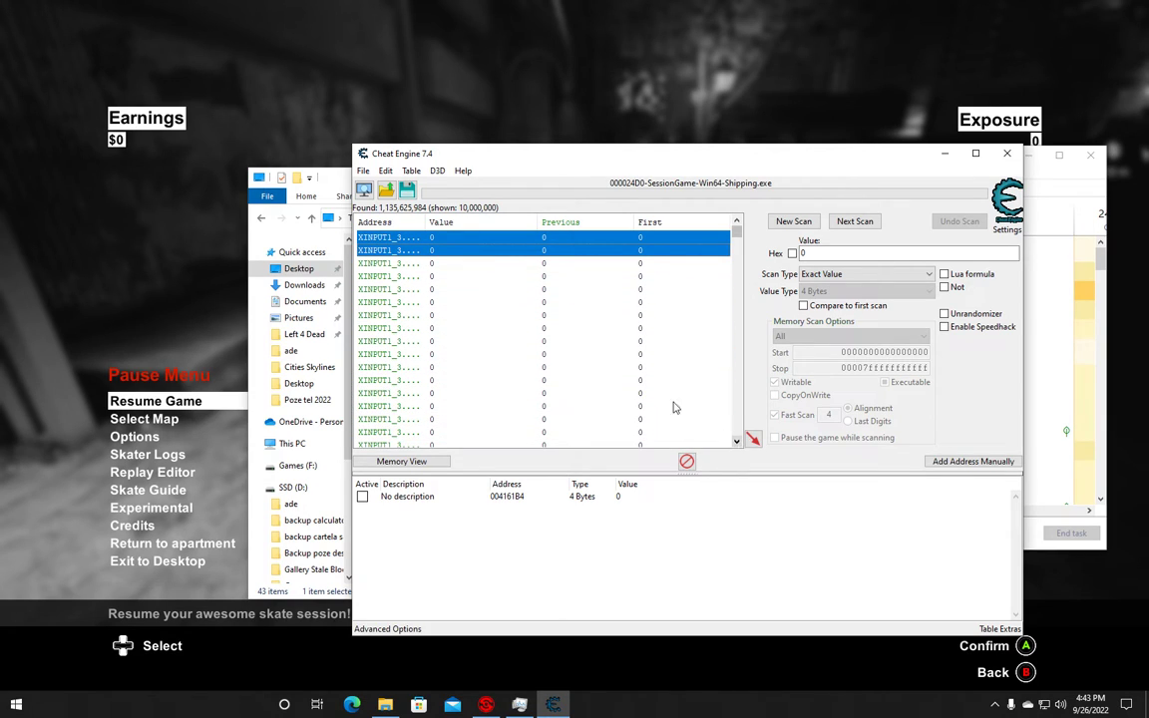
pyautogui.hotkey('shift', 'Down')
pyautogui.hotkey('shift', 'Down')
pyautogui.hotkey('shift', 'Down')
pyautogui.hotkey('shift', 'Down')
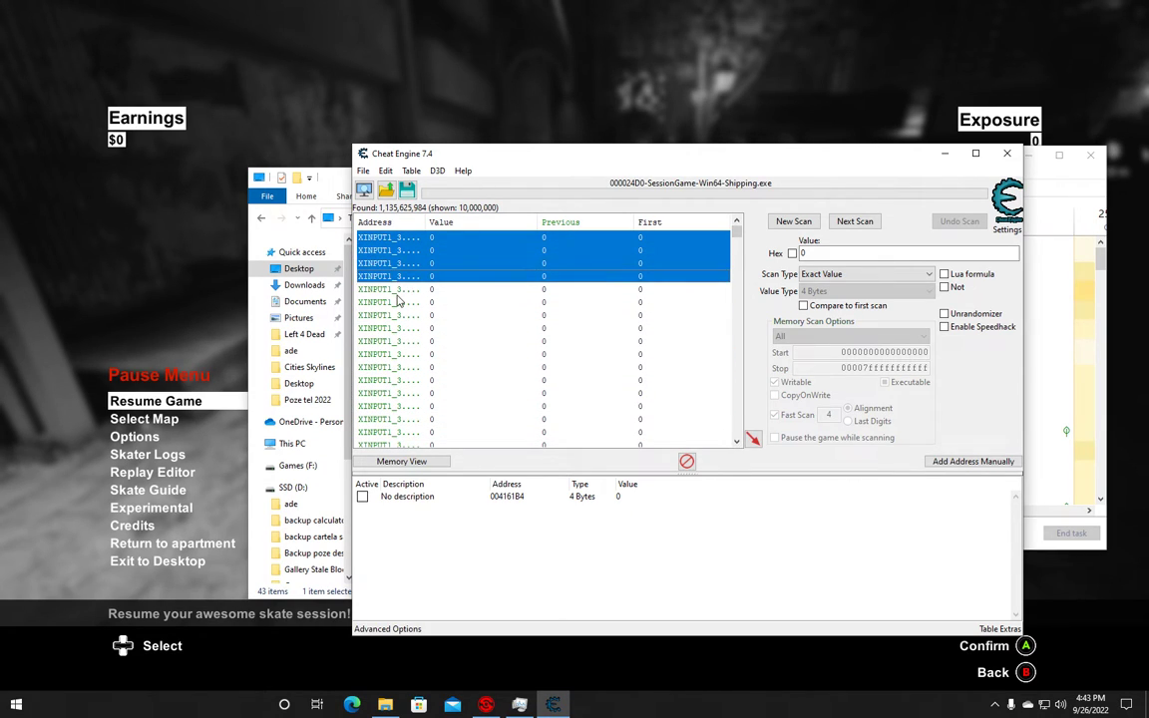
pyautogui.hotkey('shift', 'Down')
pyautogui.hotkey('shift', 'Down')
pyautogui.hotkey('shift', 'Down')
pyautogui.hotkey('shift', 'Down')
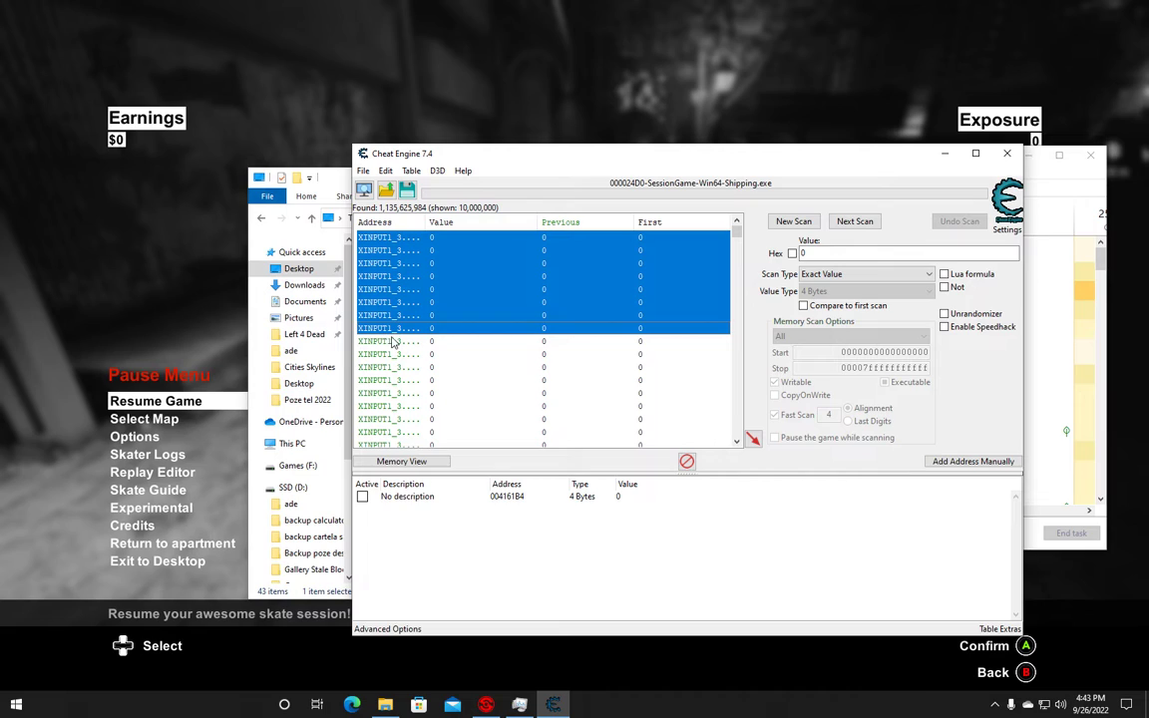
pyautogui.hotkey('shift', 'Down')
pyautogui.hotkey('shift', 'Down')
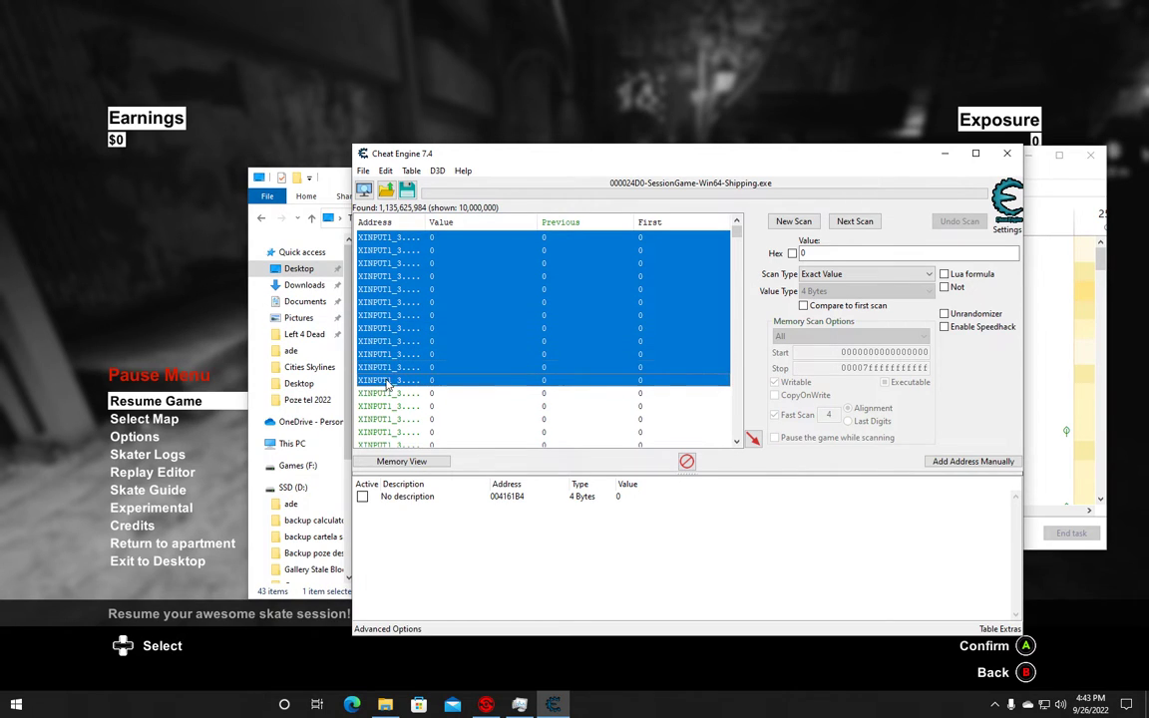
pyautogui.hotkey('shift', 'Down')
pyautogui.hotkey('shift', 'Down')
pyautogui.hotkey('shift', 'Down')
pyautogui.hotkey('shift', 'Down')
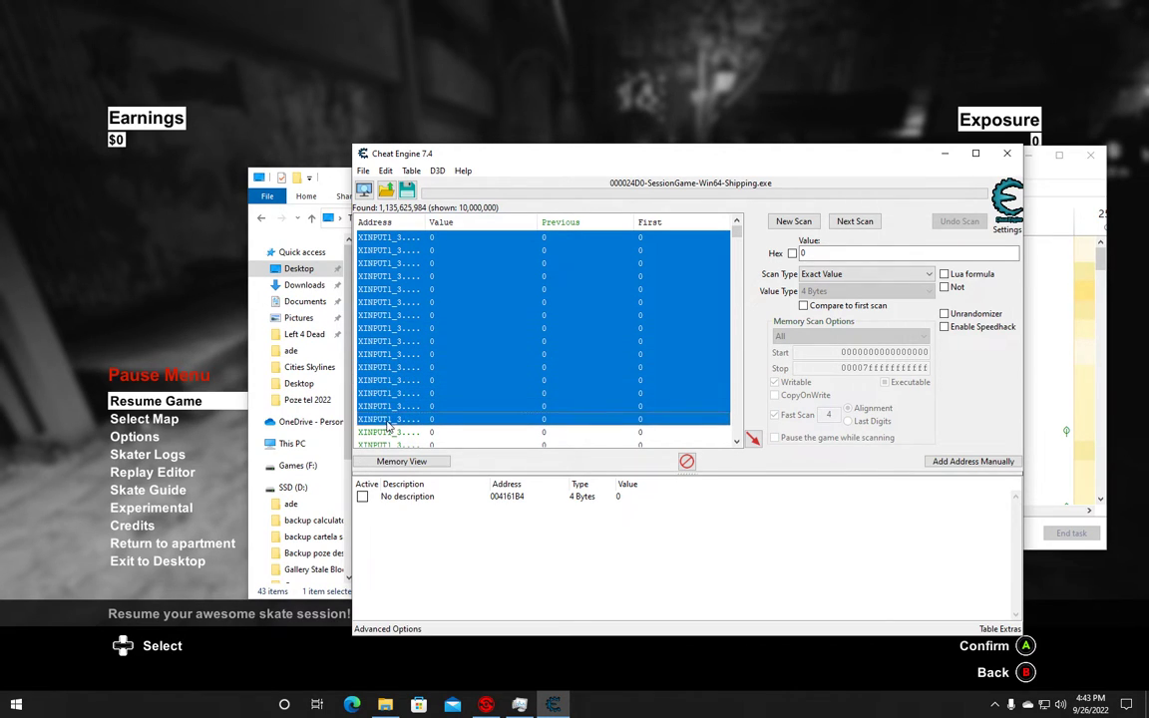
pyautogui.hotkey('shift', 'Down')
# - Reduce the multi-row selection so that only the first four visible XINPUT1_3 results are covered
pyautogui.hotkey('shift', 'Up')
pyautogui.hotkey('shift', 'Up')
pyautogui.hotkey('shift', 'Up')
pyautogui.hotkey('shift', 'Up')
pyautogui.hotkey('shift', 'Up')
pyautogui.hotkey('shift', 'Up')
pyautogui.hotkey('shift', 'Up')
pyautogui.hotkey('shift', 'Up')
pyautogui.hotkey('shift', 'Up')
pyautogui.hotkey('shift', 'Up')
pyautogui.hotkey('shift', 'Up')
pyautogui.hotkey('shift', 'Up')
pyautogui.hotkey('shift', 'Up')
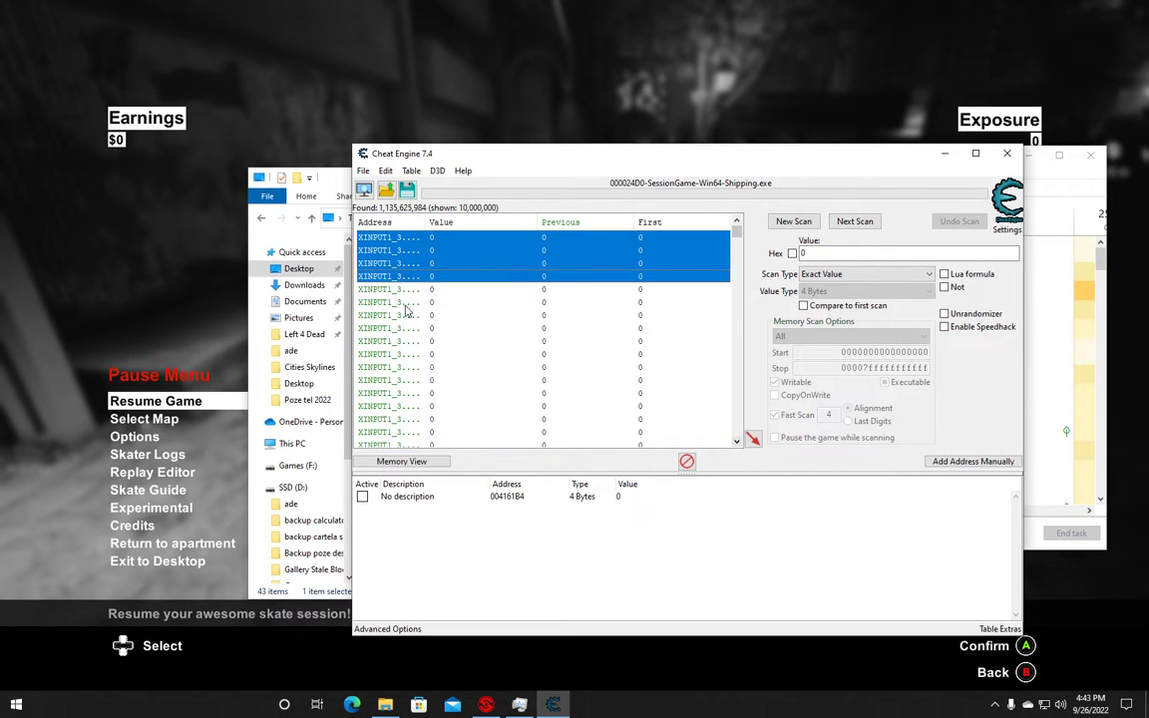
# - Extend the selection over the next thirteen XINPUT1_3 results, down to the last visible row
pyautogui.hotkey('shift', 'Down')
pyautogui.hotkey('shift', 'Down')
pyautogui.keyDown('ctrl'); pyautogui.click(389, 327); pyautogui.keyUp('ctrl')
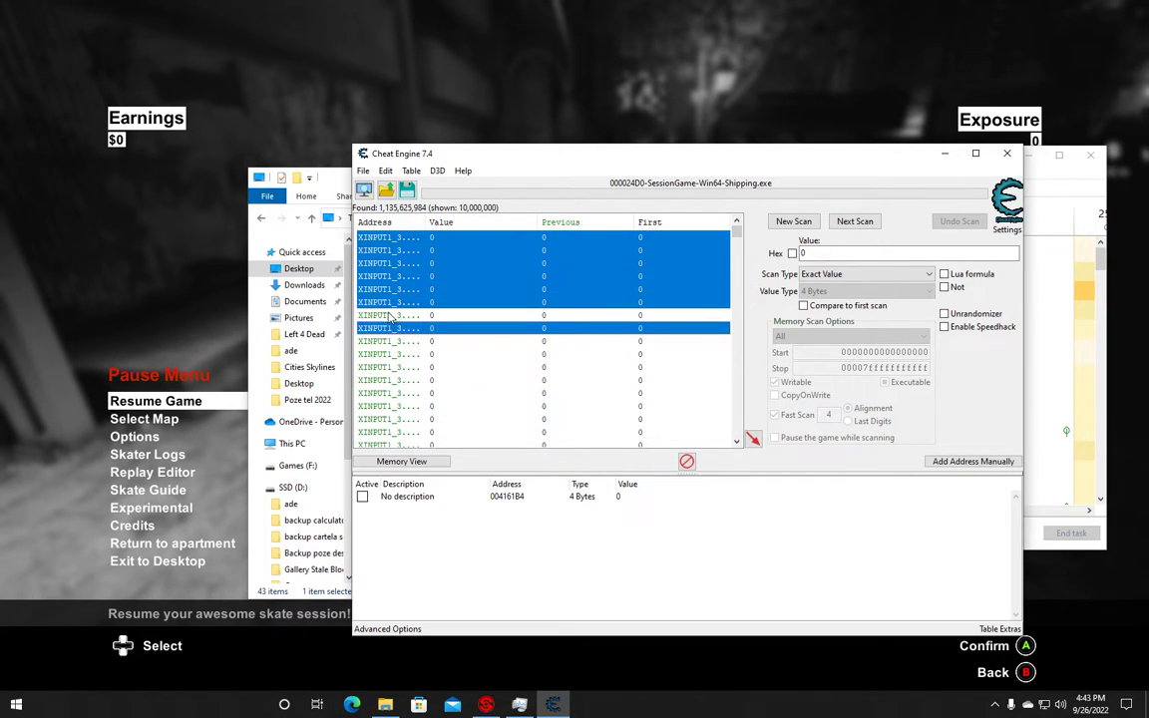
pyautogui.keyDown('ctrl'); pyautogui.click(389, 315); pyautogui.keyUp('ctrl')
pyautogui.keyDown('ctrl'); pyautogui.click(389, 341); pyautogui.keyUp('ctrl')
pyautogui.keyDown('ctrl'); pyautogui.click(389, 354); pyautogui.keyUp('ctrl')
pyautogui.keyDown('ctrl'); pyautogui.click(389, 368); pyautogui.keyUp('ctrl')
pyautogui.keyDown('ctrl'); pyautogui.click(387, 380); pyautogui.keyUp('ctrl')
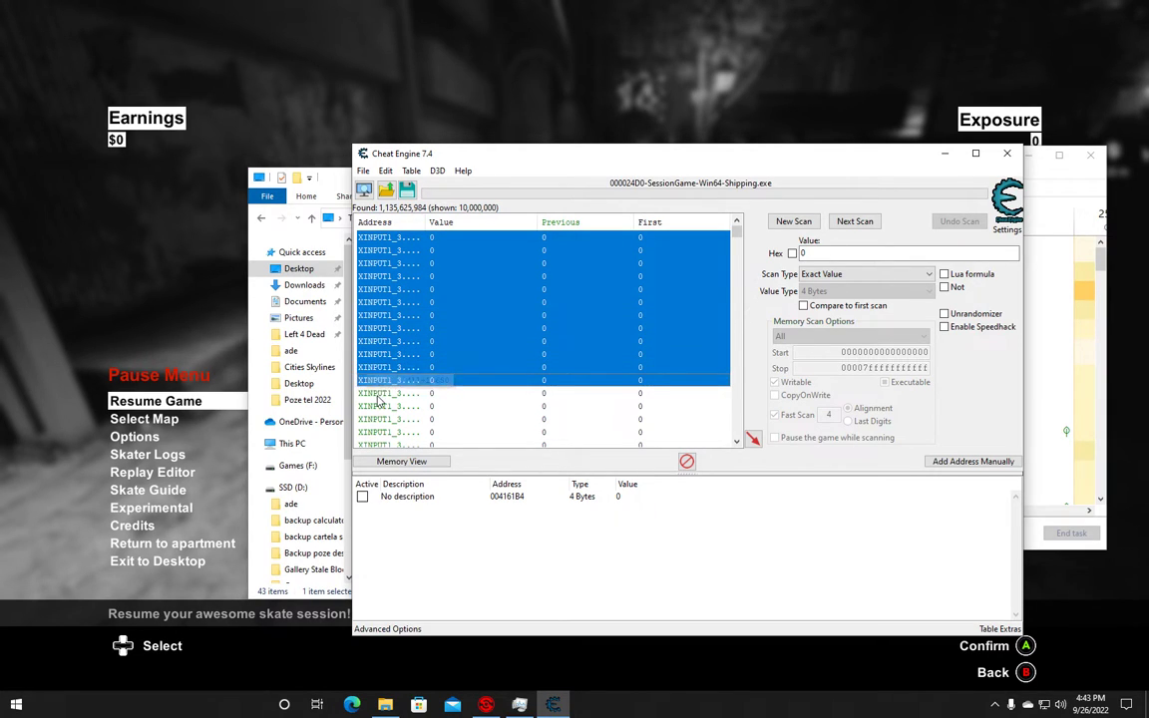
pyautogui.keyDown('ctrl'); pyautogui.click(378, 395); pyautogui.keyUp('ctrl')
pyautogui.keyDown('ctrl'); pyautogui.click(379, 407); pyautogui.keyUp('ctrl')
pyautogui.keyDown('ctrl'); pyautogui.click(379, 420); pyautogui.keyUp('ctrl')
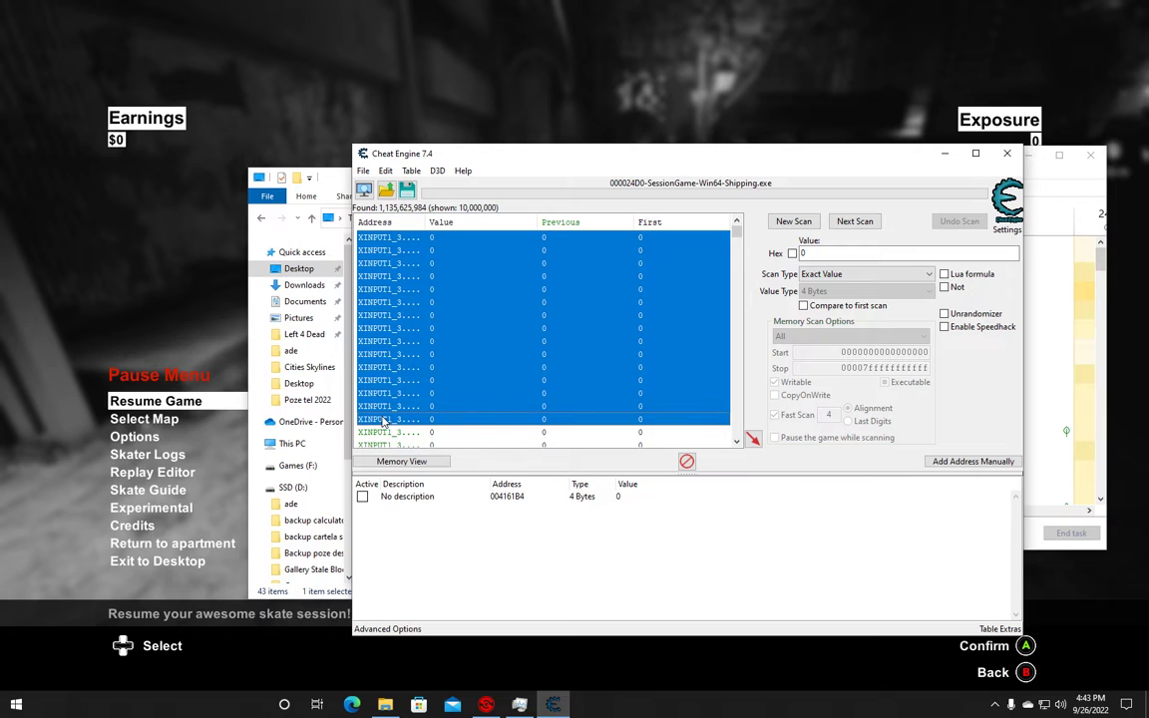
pyautogui.keyDown('ctrl'); pyautogui.click(381, 432); pyautogui.keyUp('ctrl')
pyautogui.keyDown('ctrl'); pyautogui.click(382, 447); pyautogui.keyUp('ctrl')
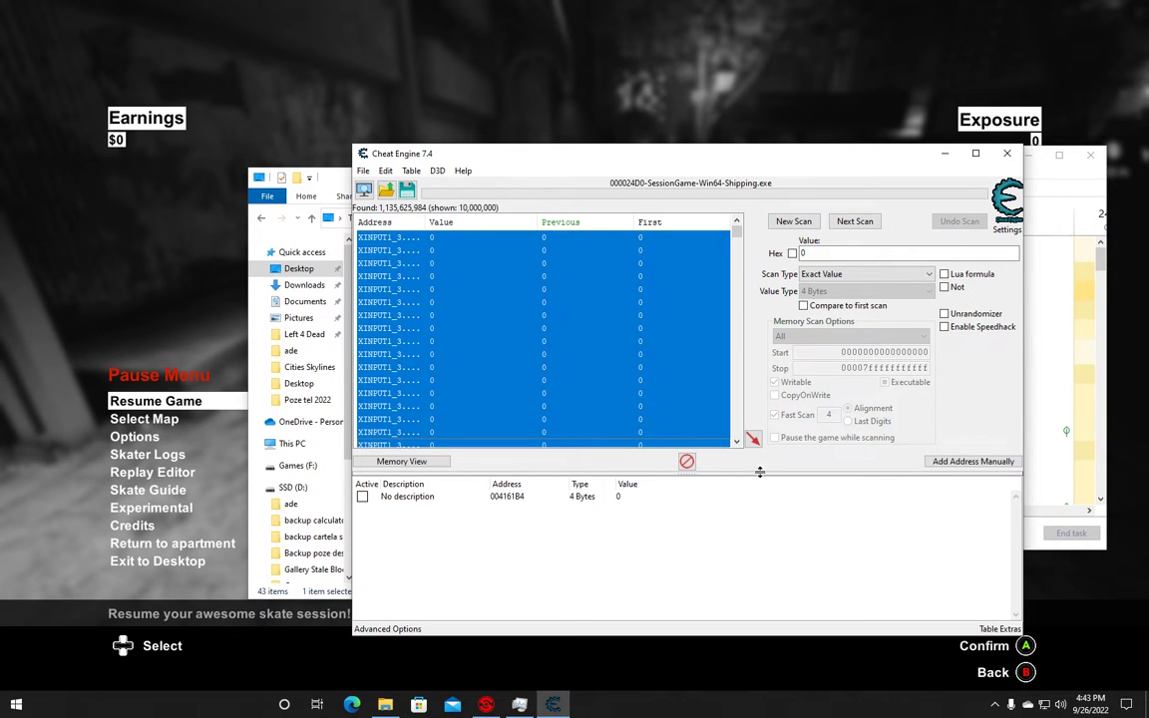
# - Add the following fourteen XINPUT1_3 addresses further down the scan results to the selection, one at a time
pyautogui.click(736, 442)
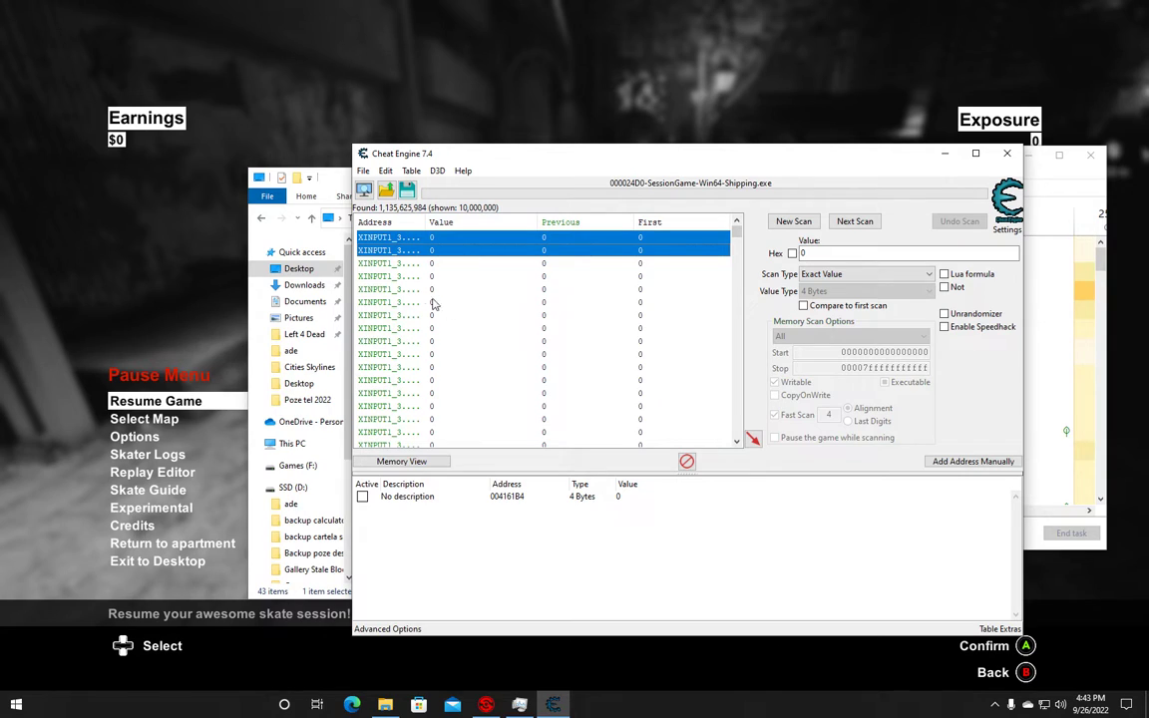
pyautogui.keyDown('ctrl'); pyautogui.click(384, 263); pyautogui.keyUp('ctrl')
pyautogui.keyDown('ctrl'); pyautogui.click(382, 276); pyautogui.keyUp('ctrl')
pyautogui.keyDown('ctrl'); pyautogui.click(380, 290); pyautogui.keyUp('ctrl')
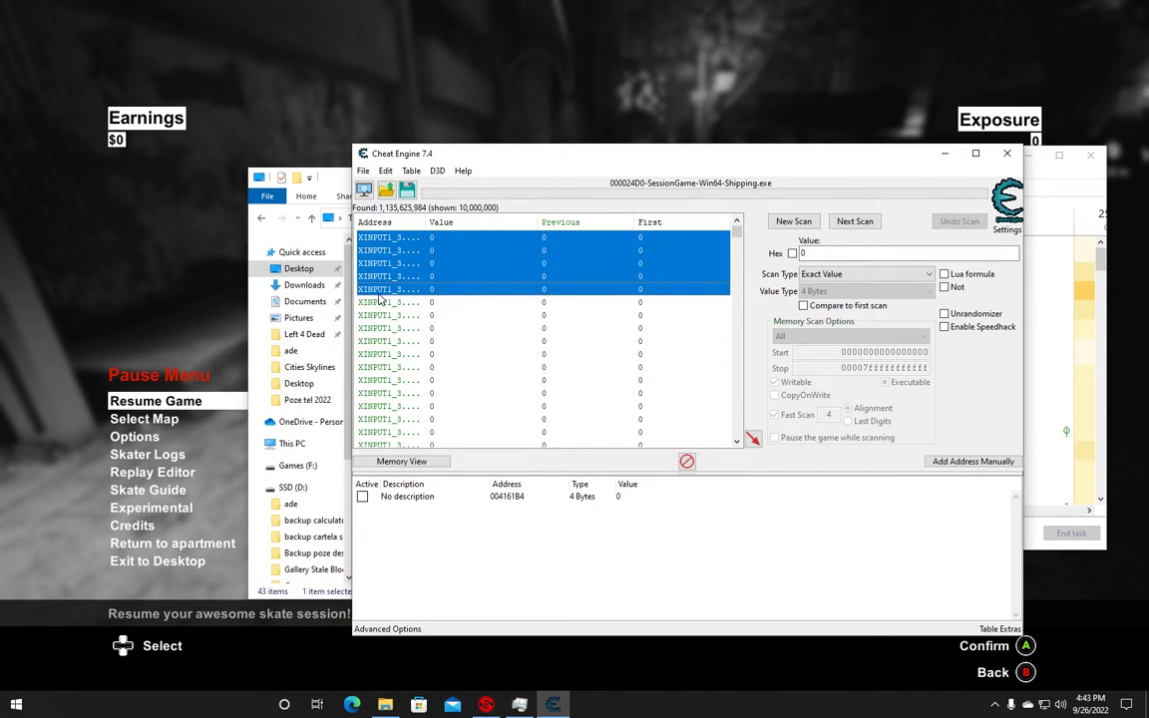
pyautogui.keyDown('ctrl'); pyautogui.click(380, 302); pyautogui.keyUp('ctrl')
pyautogui.keyDown('ctrl'); pyautogui.click(382, 315); pyautogui.keyUp('ctrl')
pyautogui.keyDown('ctrl'); pyautogui.click(384, 328); pyautogui.keyUp('ctrl')
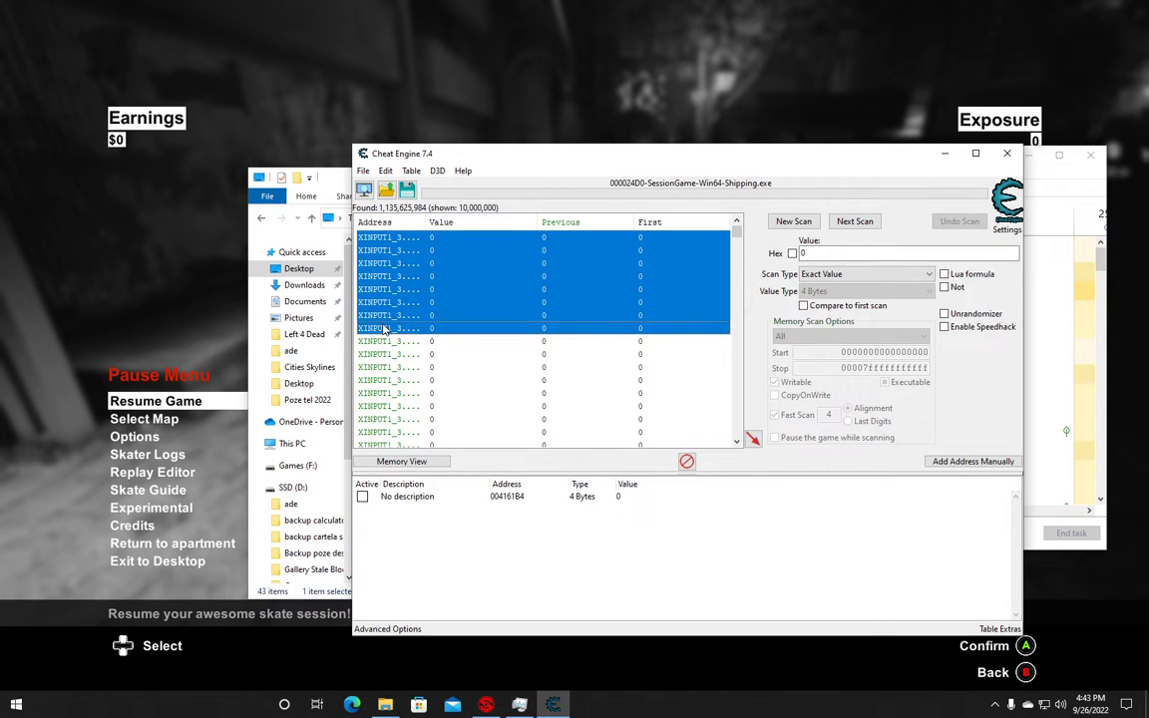
pyautogui.keyDown('ctrl'); pyautogui.click(384, 341); pyautogui.keyUp('ctrl')
pyautogui.keyDown('ctrl'); pyautogui.click(386, 354); pyautogui.keyUp('ctrl')
pyautogui.keyDown('ctrl'); pyautogui.click(388, 367); pyautogui.keyUp('ctrl')
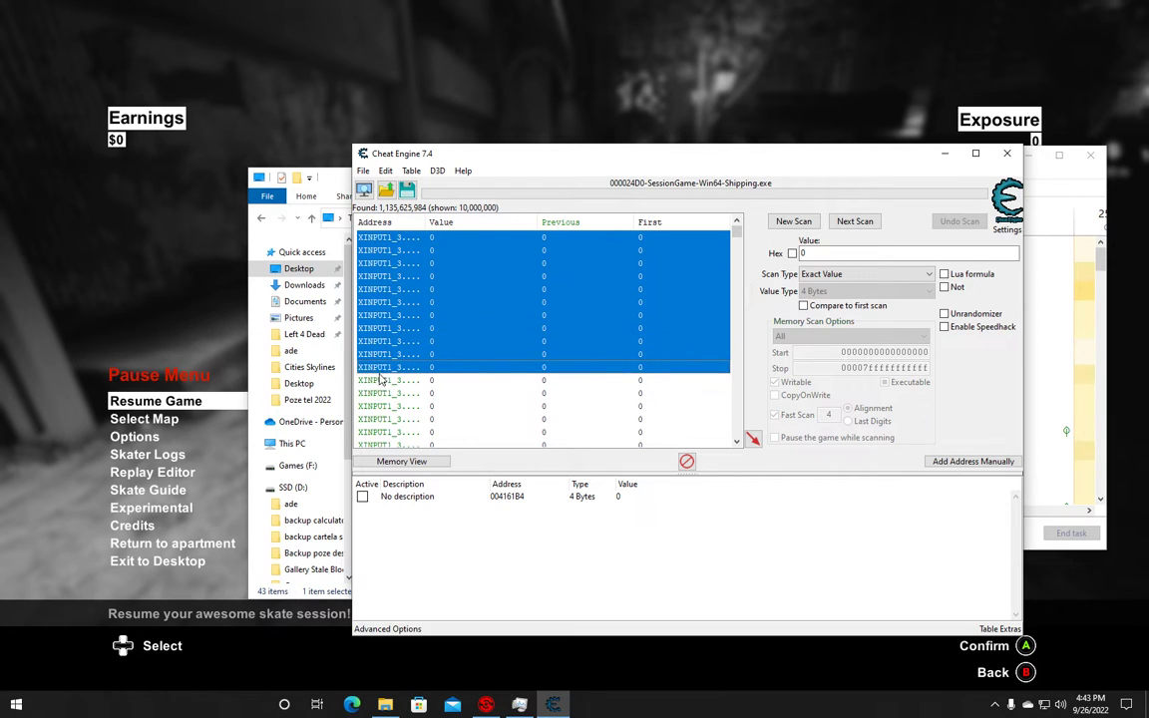
pyautogui.keyDown('ctrl'); pyautogui.click(391, 380); pyautogui.keyUp('ctrl')
pyautogui.keyDown('ctrl'); pyautogui.click(388, 394); pyautogui.keyUp('ctrl')
pyautogui.keyDown('ctrl'); pyautogui.click(385, 407); pyautogui.keyUp('ctrl')
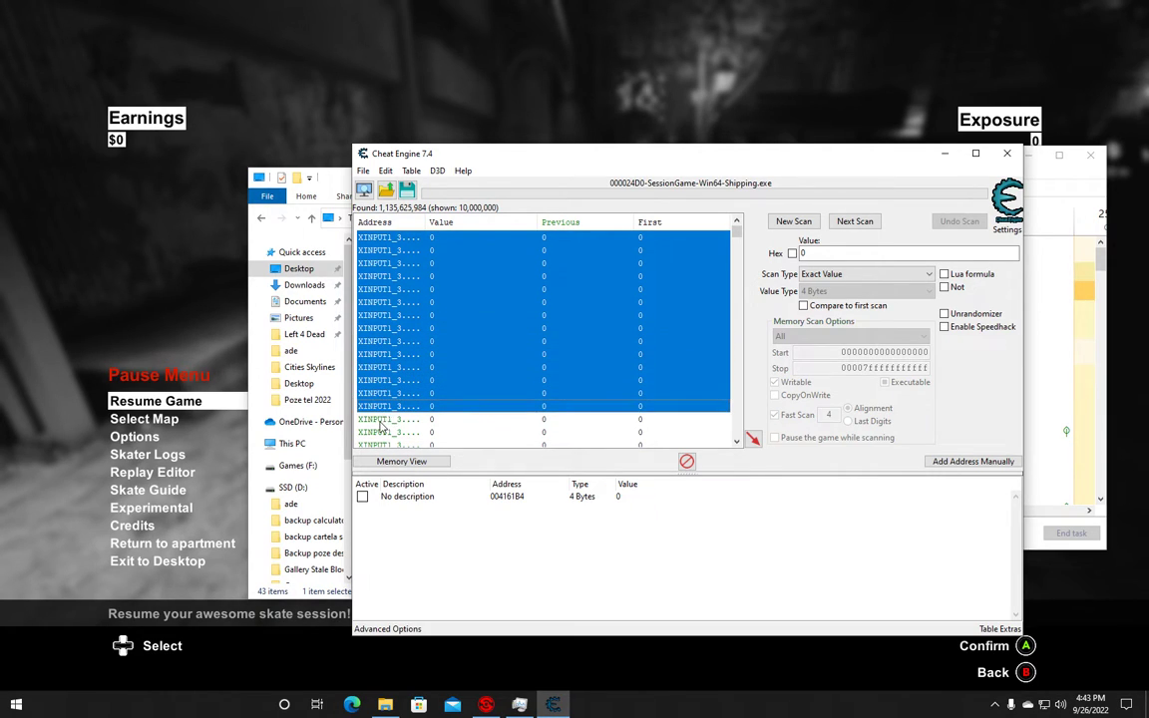
pyautogui.keyDown('ctrl'); pyautogui.click(382, 420); pyautogui.keyUp('ctrl')
pyautogui.keyDown('ctrl'); pyautogui.click(380, 433); pyautogui.keyUp('ctrl')
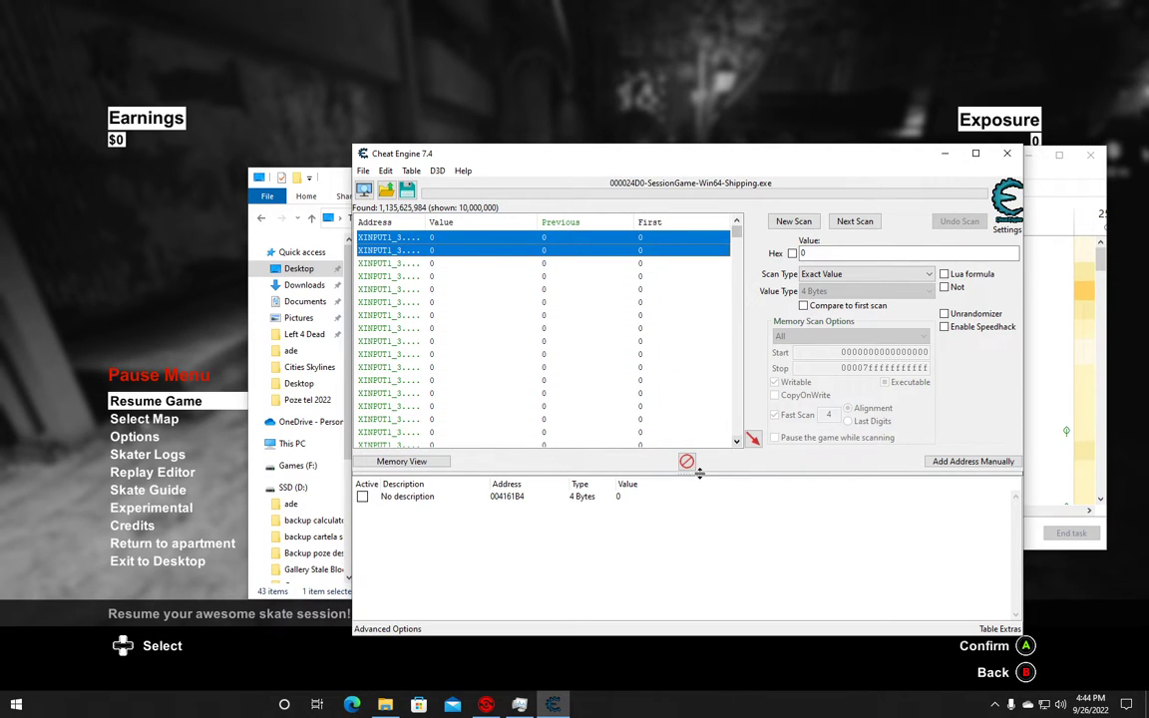
# - Try to select the remaining XINPUT1_3 results in larger blocks while moving down the list
pyautogui.moveTo(380, 267); pyautogui.dragTo(731, 441)
pyautogui.click(736, 442)
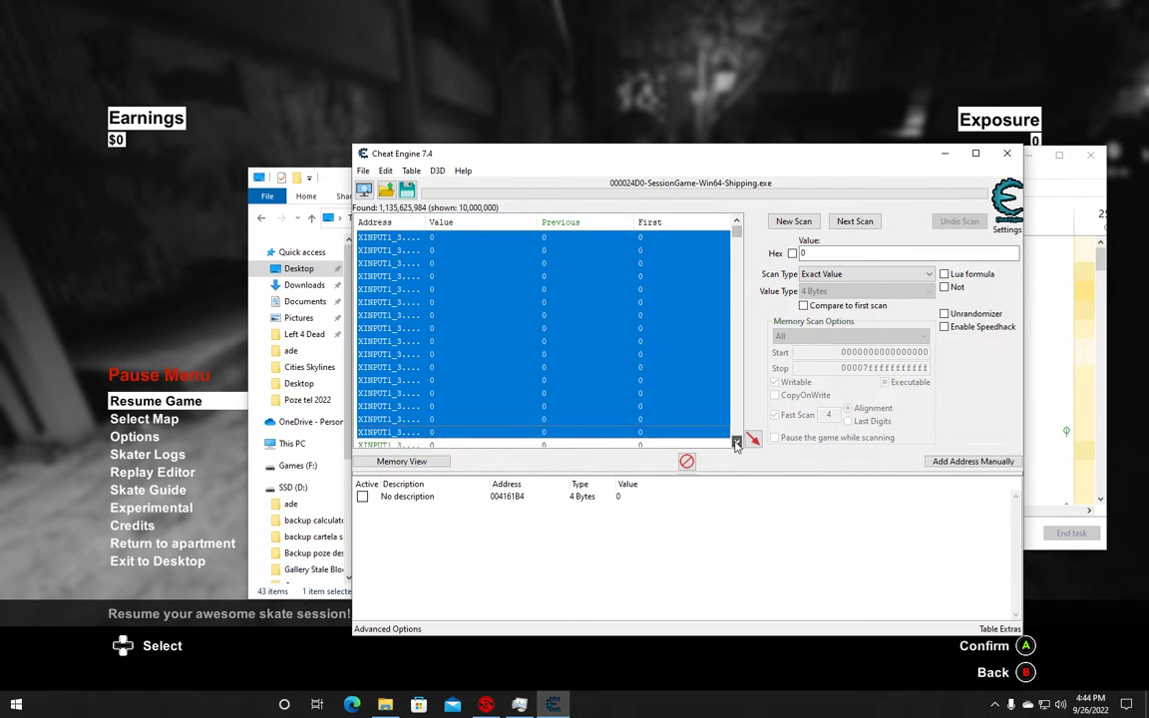
pyautogui.moveTo(377, 241); pyautogui.dragTo(387, 447)
pyautogui.scroll(-5, 731, 446)
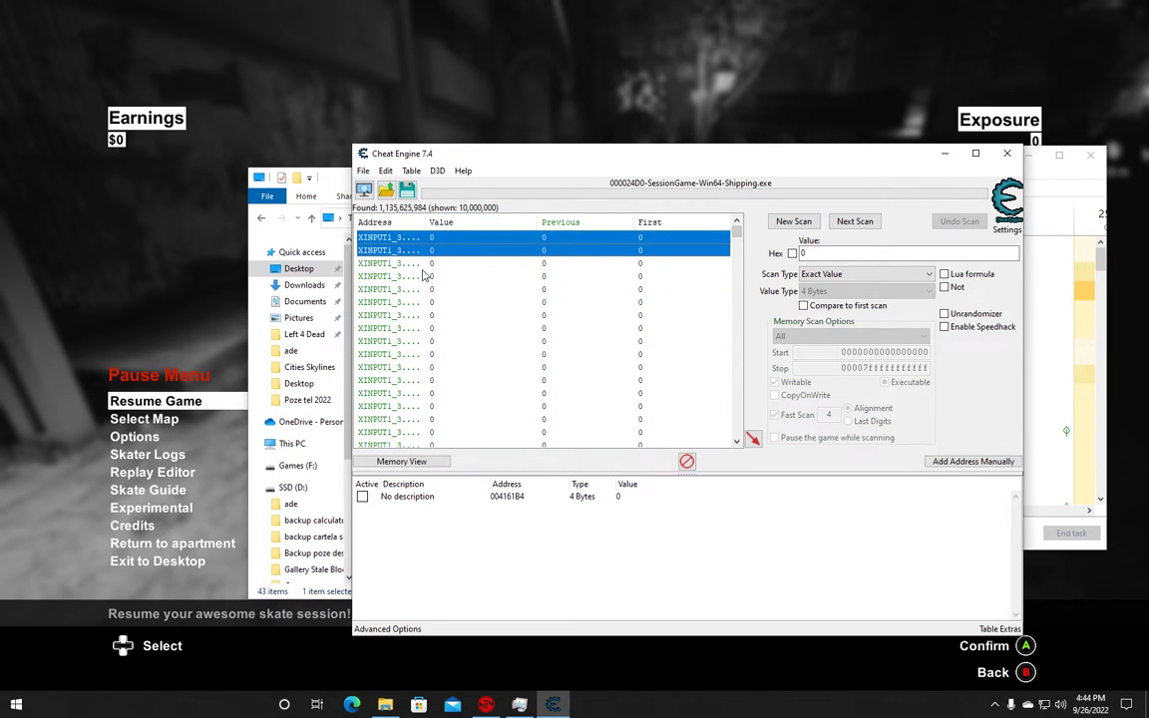
pyautogui.scroll(3, 369, 252)
pyautogui.moveTo(395, 301); pyautogui.dragTo(723, 449)
pyautogui.click(737, 443)
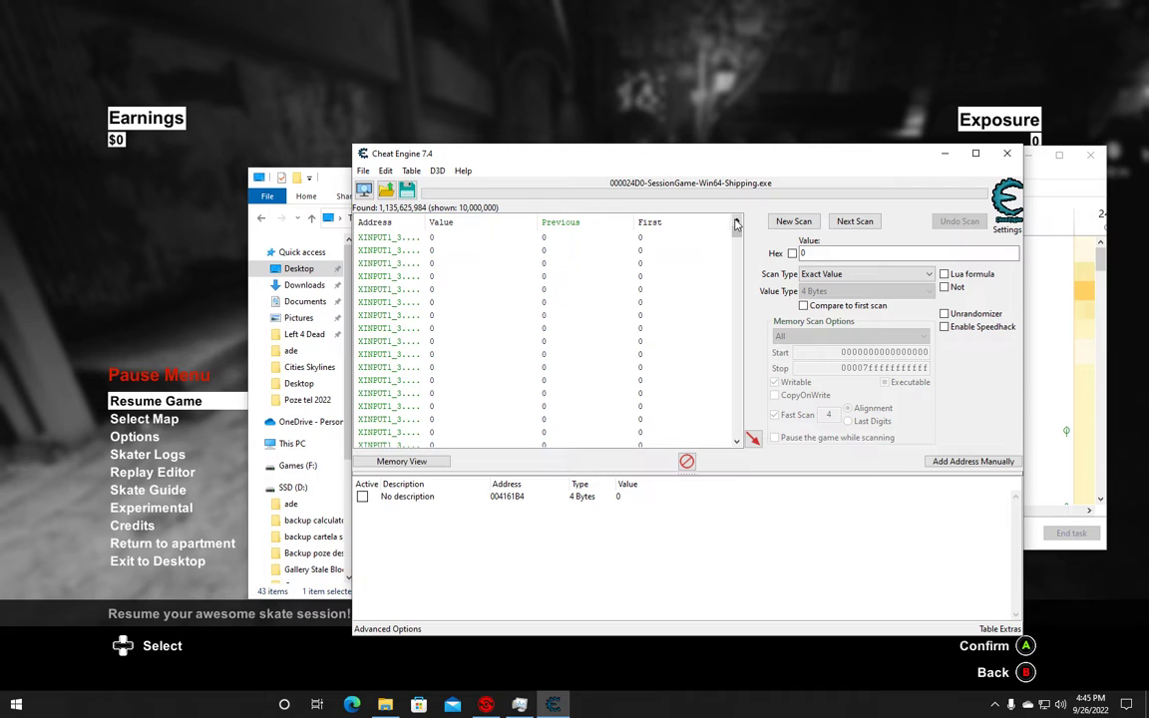
# - Replace the block selection with a single XINPUT1_3 result and sample the addresses much further down the found list
pyautogui.click(383, 263)
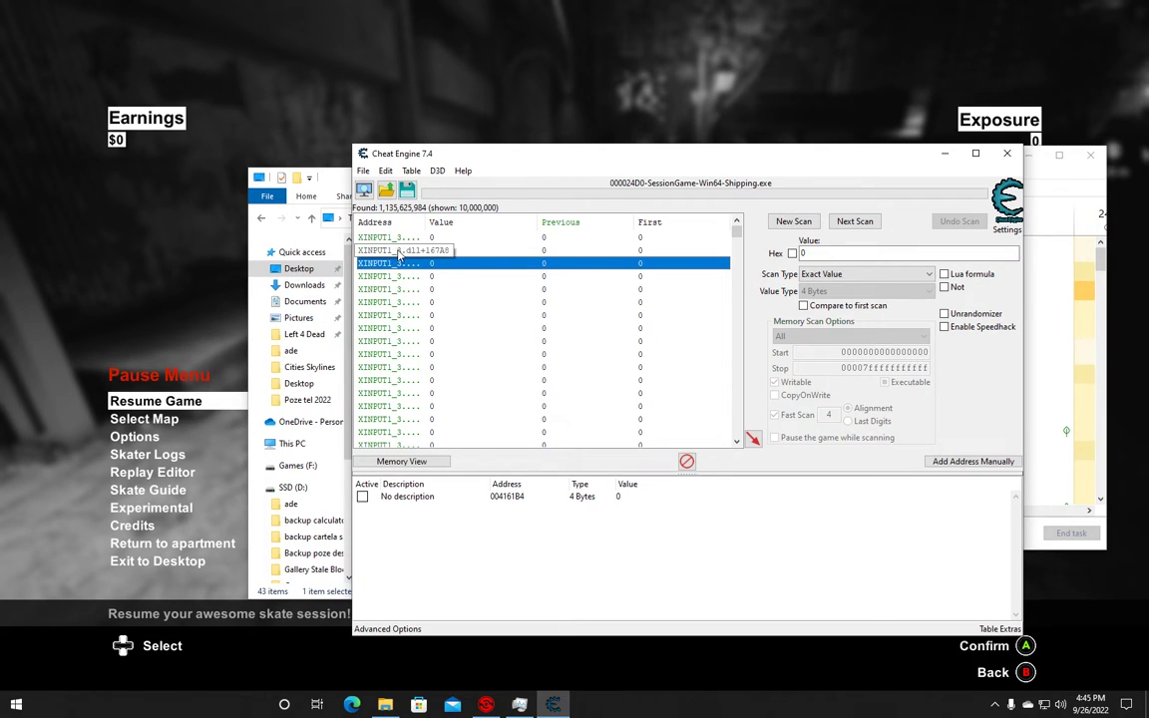
pyautogui.click(398, 251)
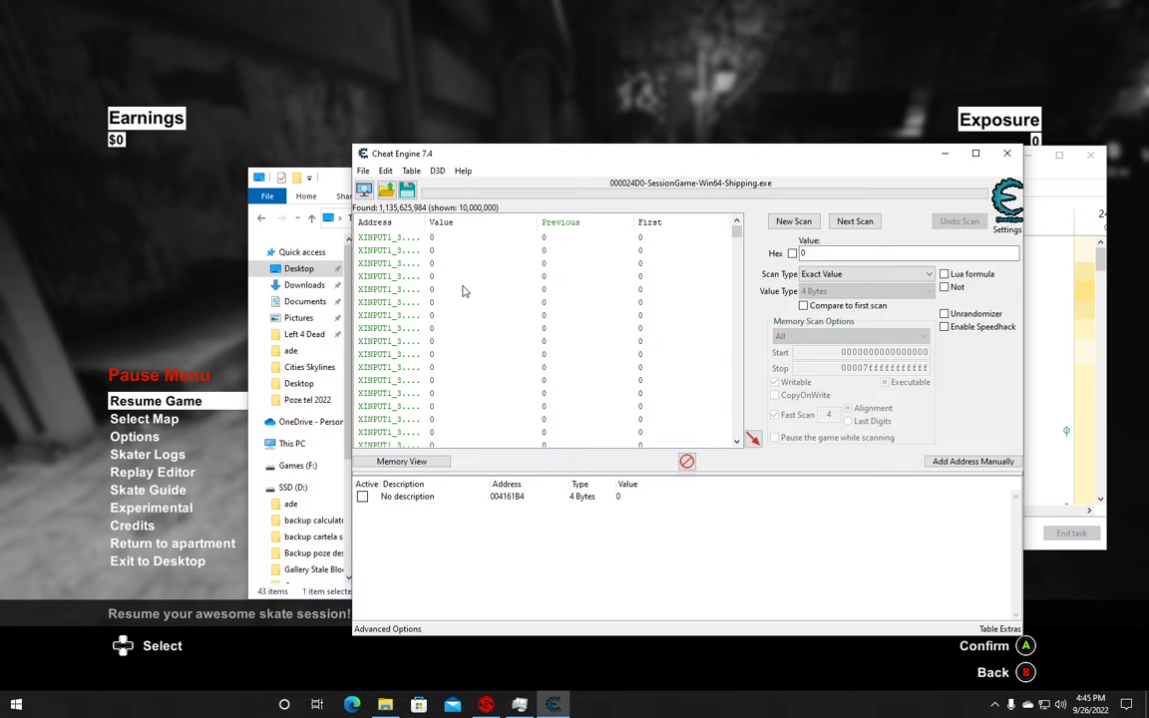
pyautogui.moveTo(737, 232); pyautogui.dragTo(736, 245)
pyautogui.click(736, 284)
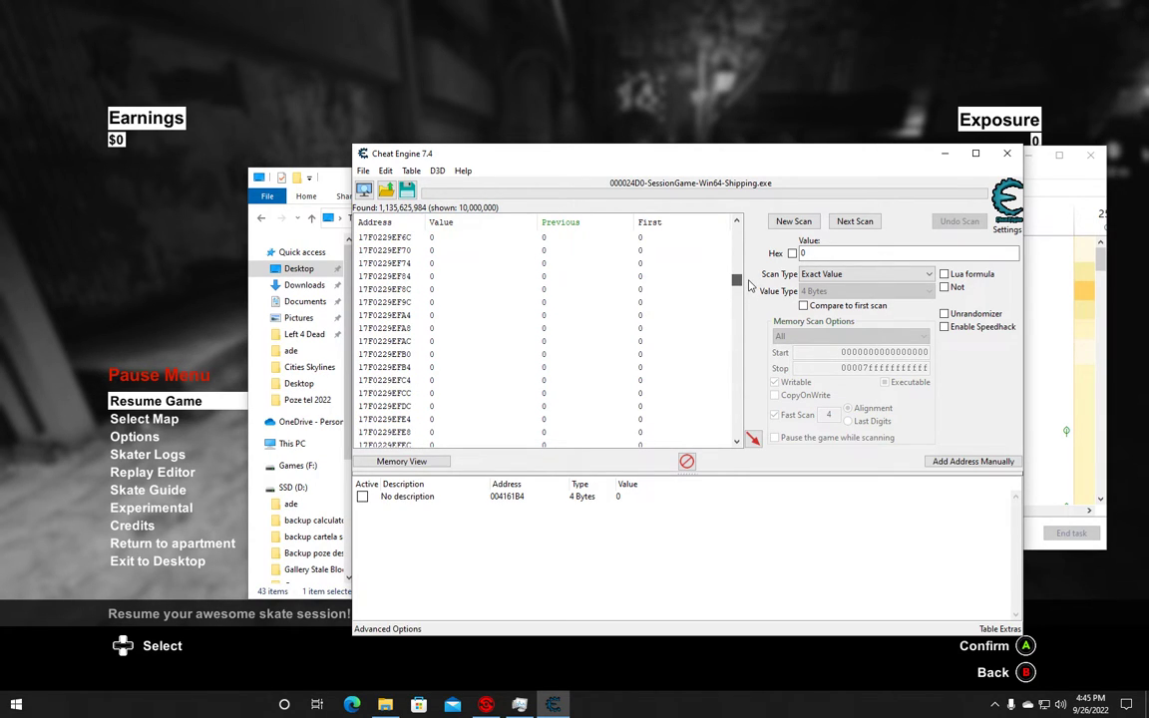
pyautogui.moveTo(737, 282); pyautogui.dragTo(737, 235)
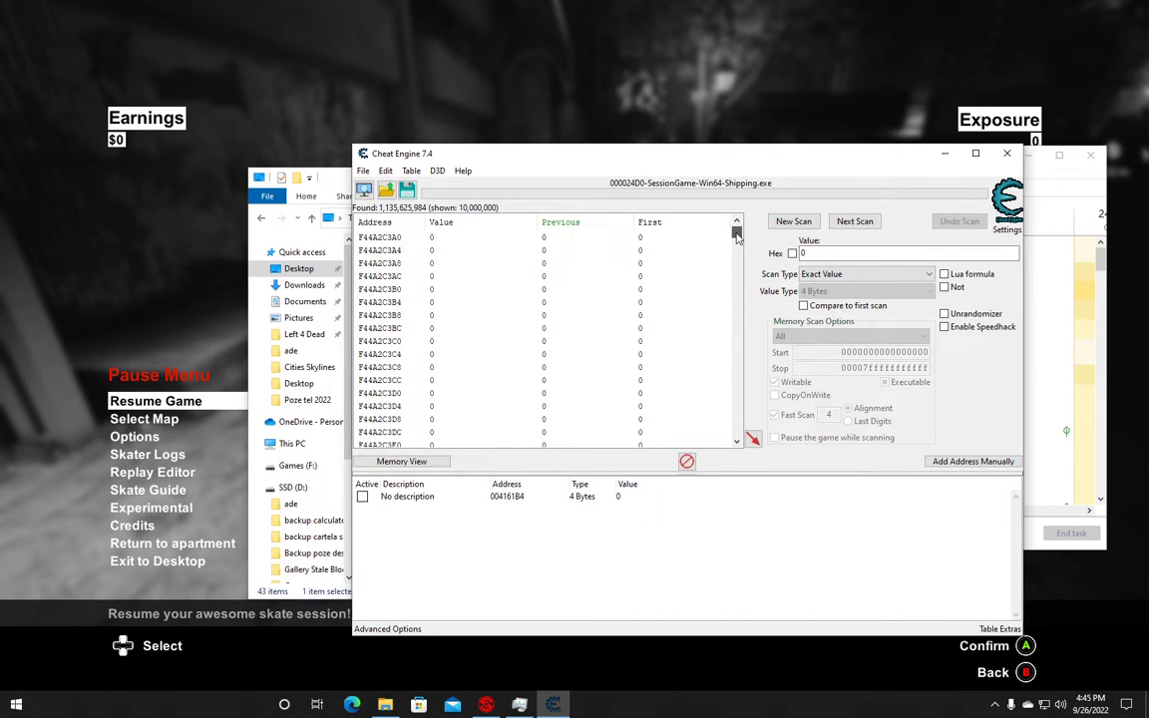
# - Look through the zero-value F44A addresses upward, back to the XINPUT1_3 entries at the start of the found list
pyautogui.scroll(2, 740, 226)
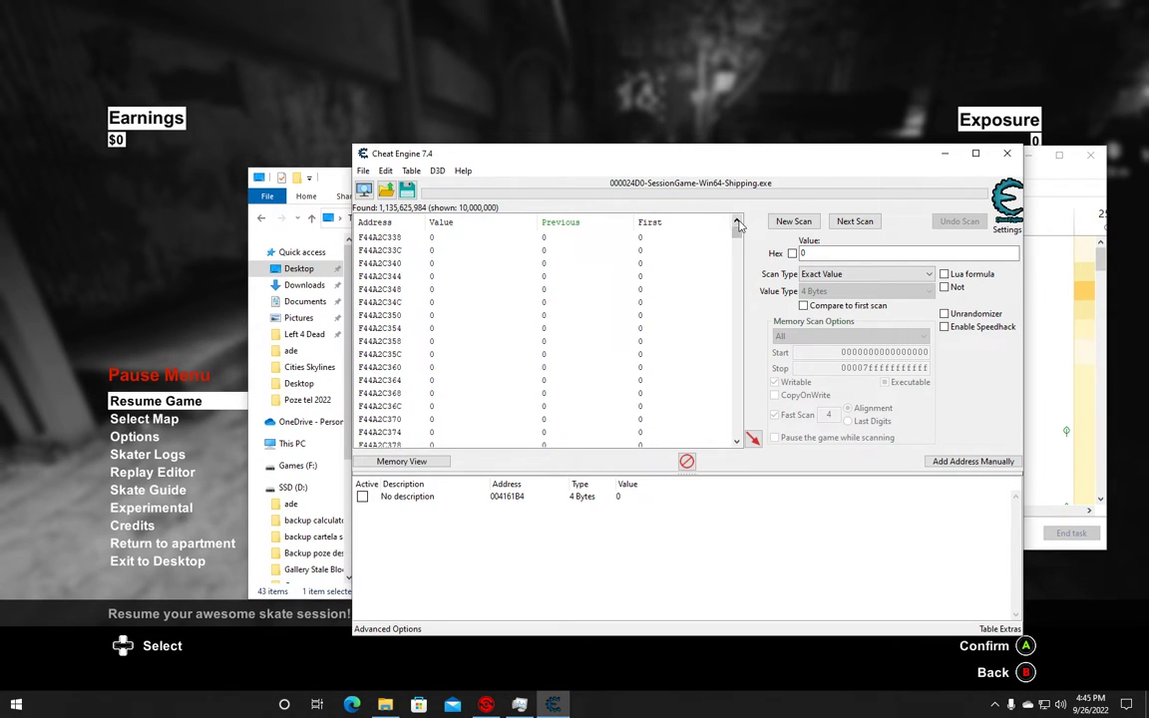
pyautogui.scroll(1, 739, 225)
pyautogui.scroll(1, 739, 226)
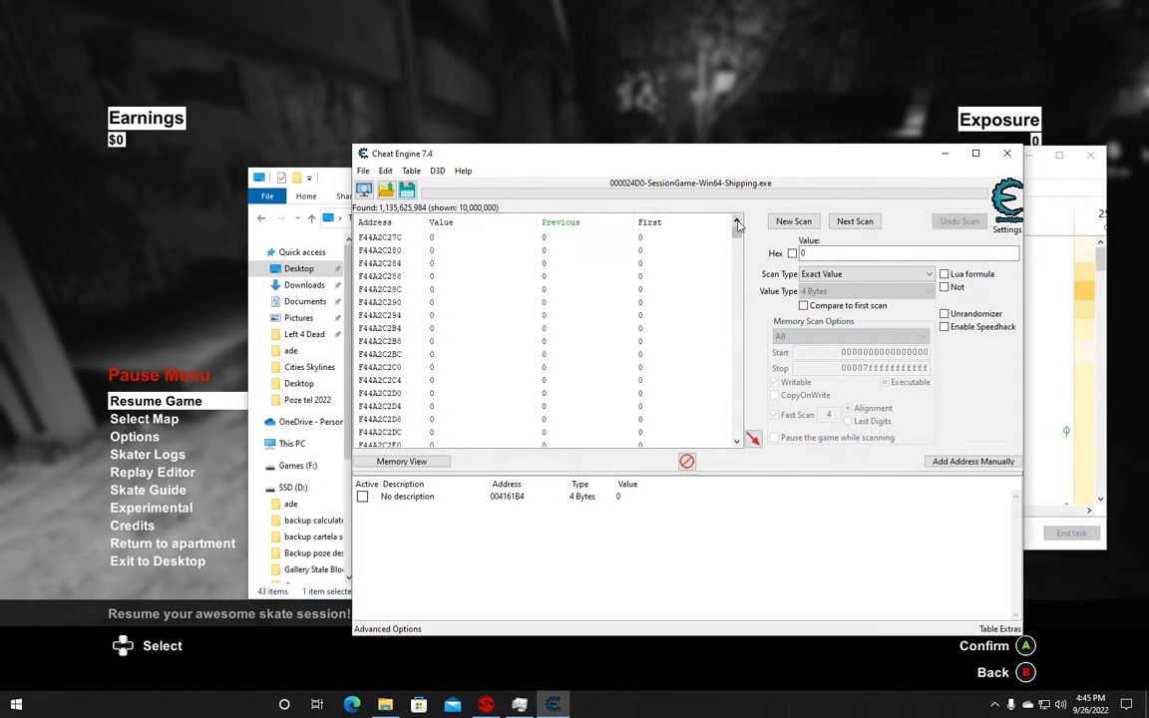
pyautogui.scroll(1, 739, 226)
pyautogui.scroll(1, 740, 226)
pyautogui.scroll(4, 739, 226)
pyautogui.scroll(4, 739, 225)
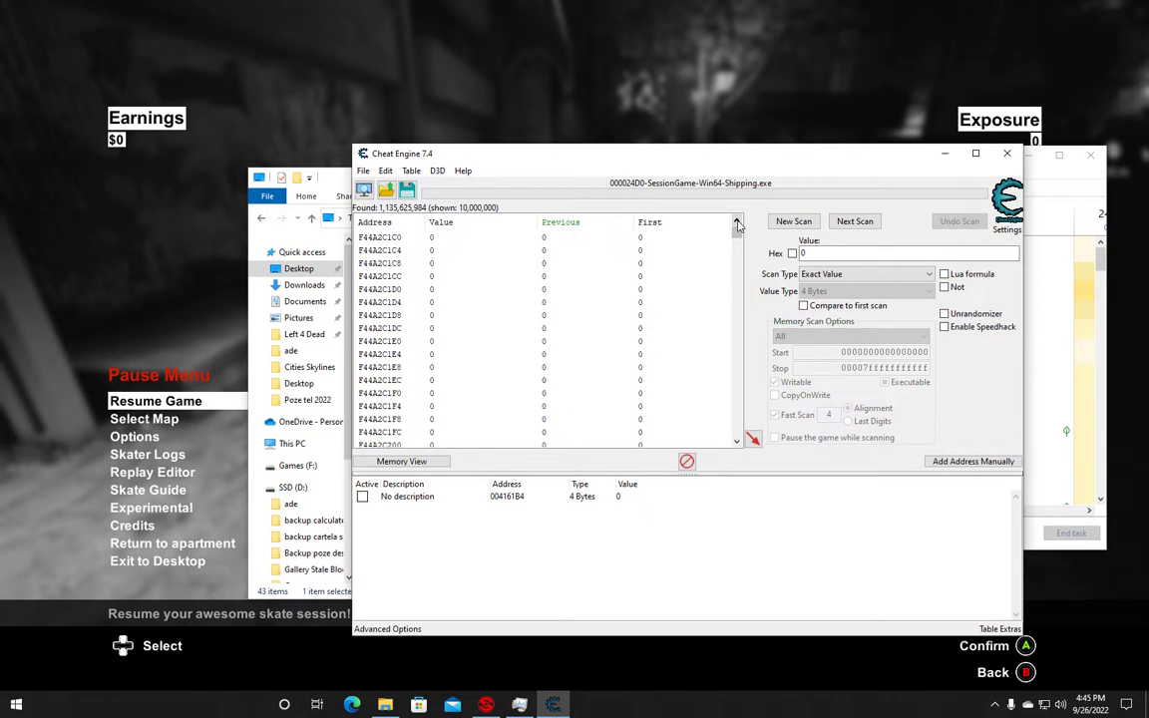
pyautogui.scroll(2, 737, 225)
pyautogui.click(737, 225)
pyautogui.click(737, 225)
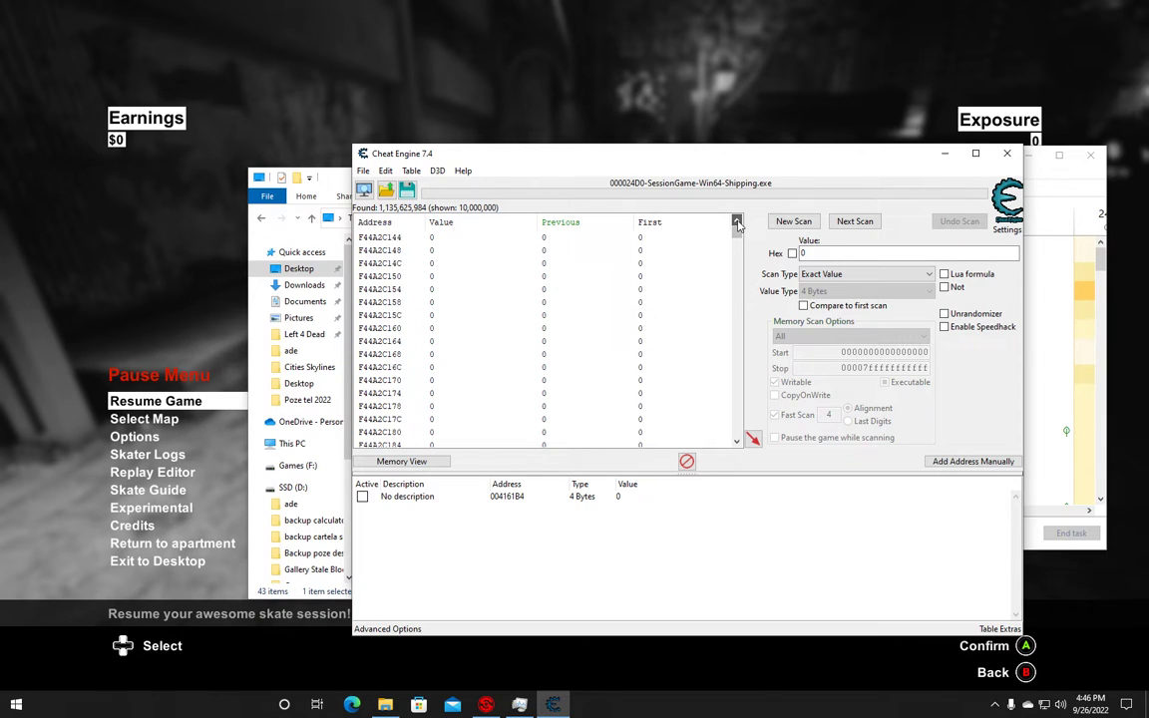
pyautogui.click(737, 225)
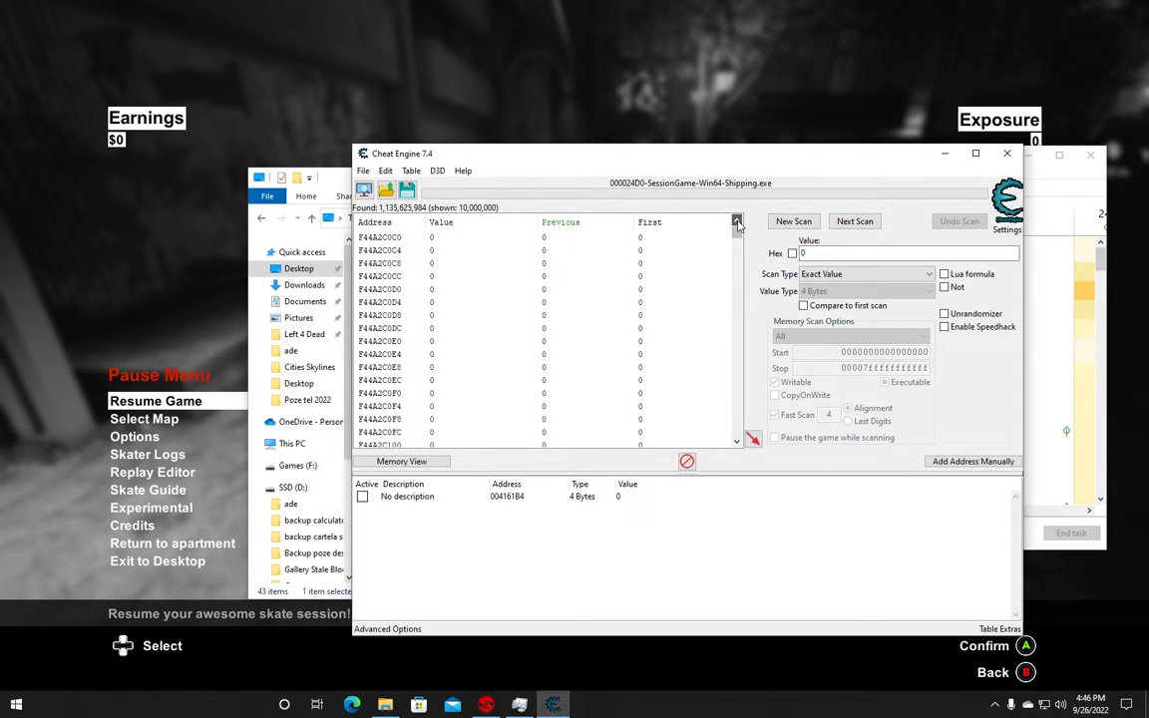
pyautogui.click(737, 225)
pyautogui.click(737, 225)
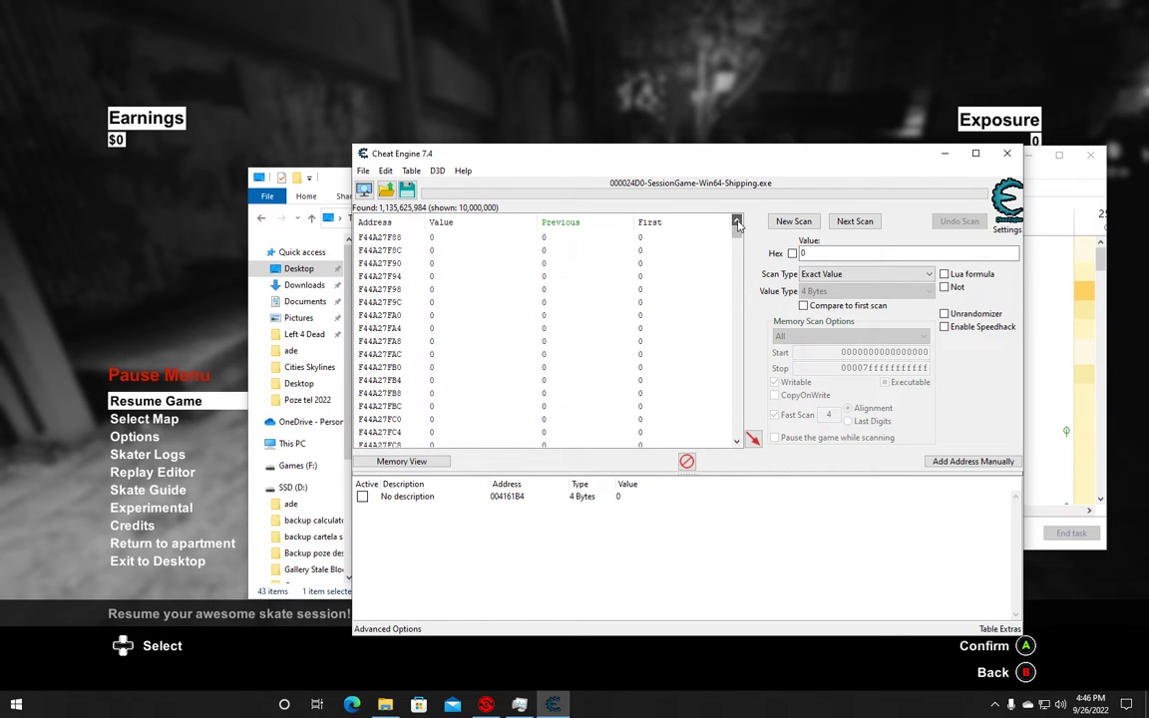
pyautogui.click(737, 224)
pyautogui.click(737, 224)
pyautogui.click(737, 224)
pyautogui.click(737, 224)
pyautogui.click(737, 225)
pyautogui.click(737, 224)
pyautogui.click(737, 224)
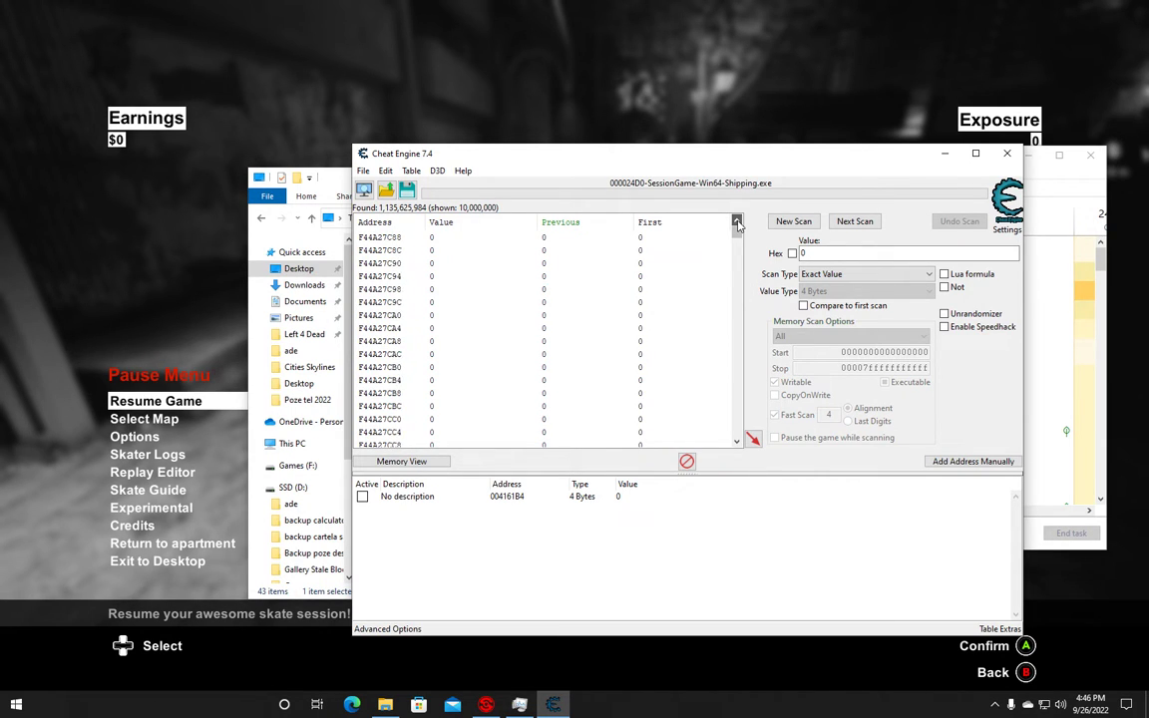
pyautogui.click(737, 225)
pyautogui.click(737, 225)
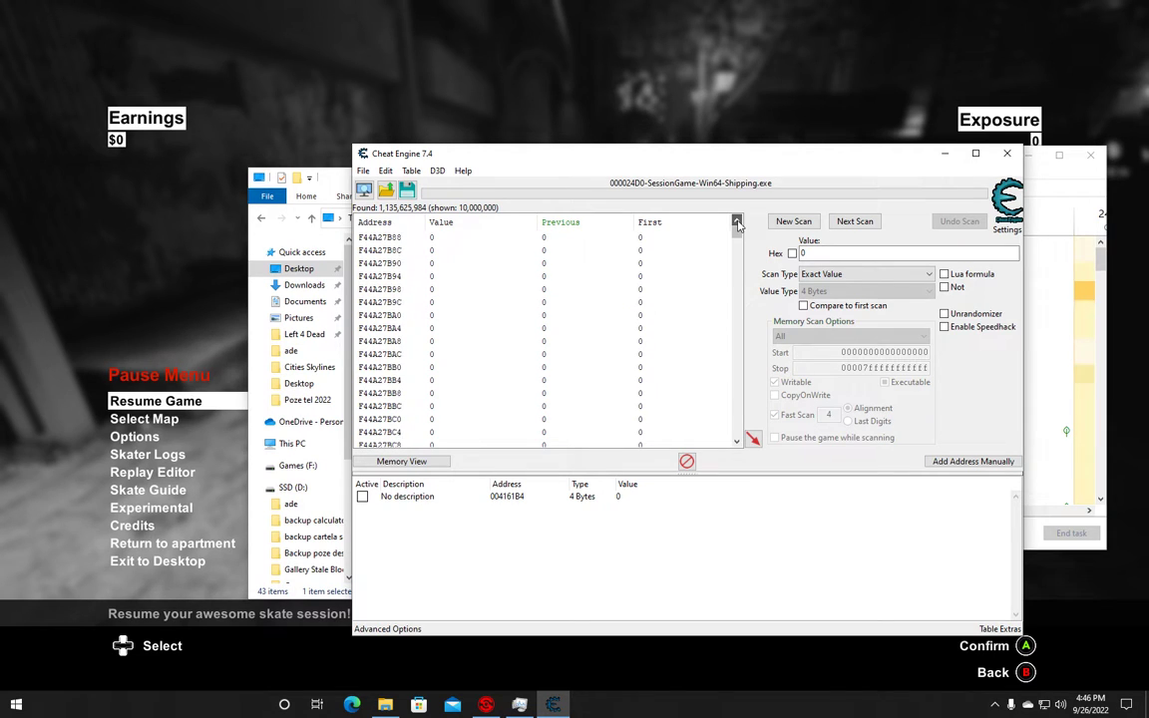
pyautogui.click(737, 224)
pyautogui.click(738, 225)
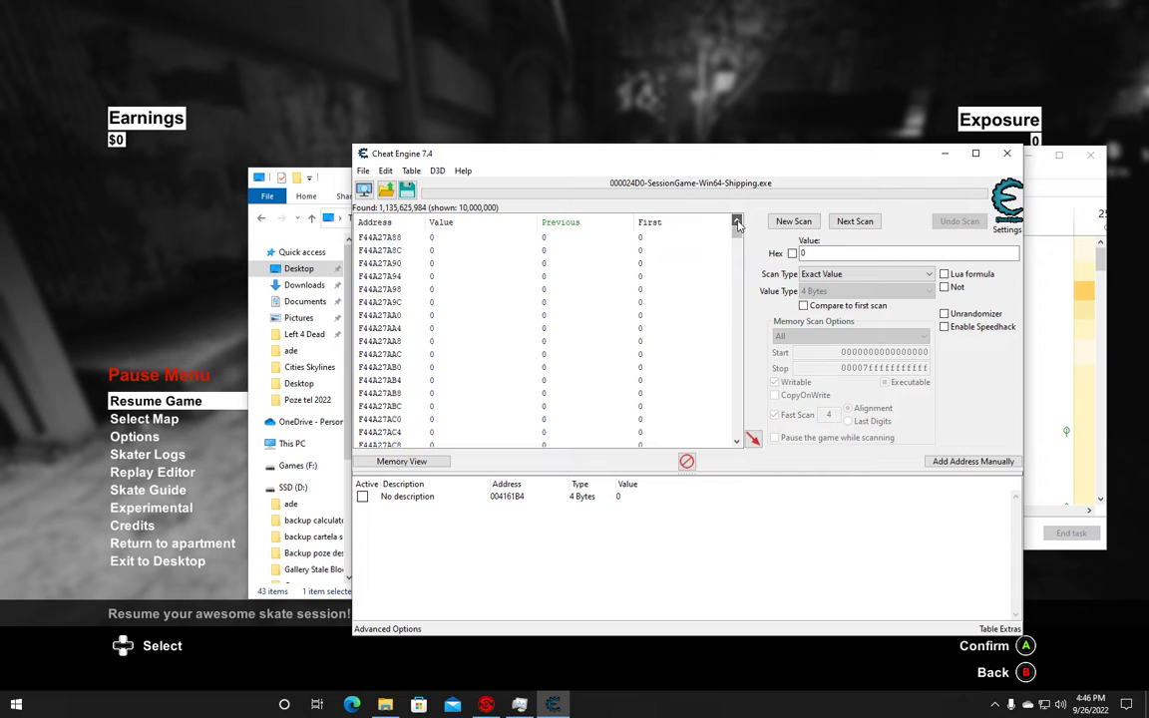
pyautogui.click(737, 224)
pyautogui.click(738, 225)
pyautogui.click(737, 224)
pyautogui.click(737, 225)
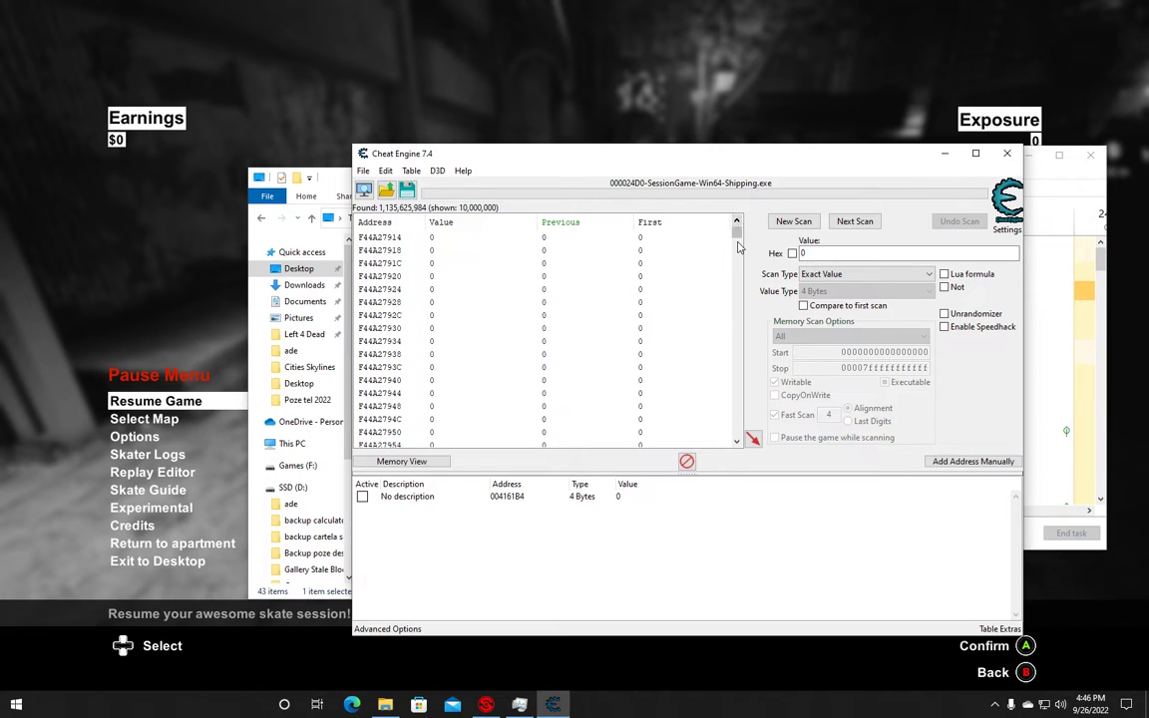
pyautogui.click(738, 224)
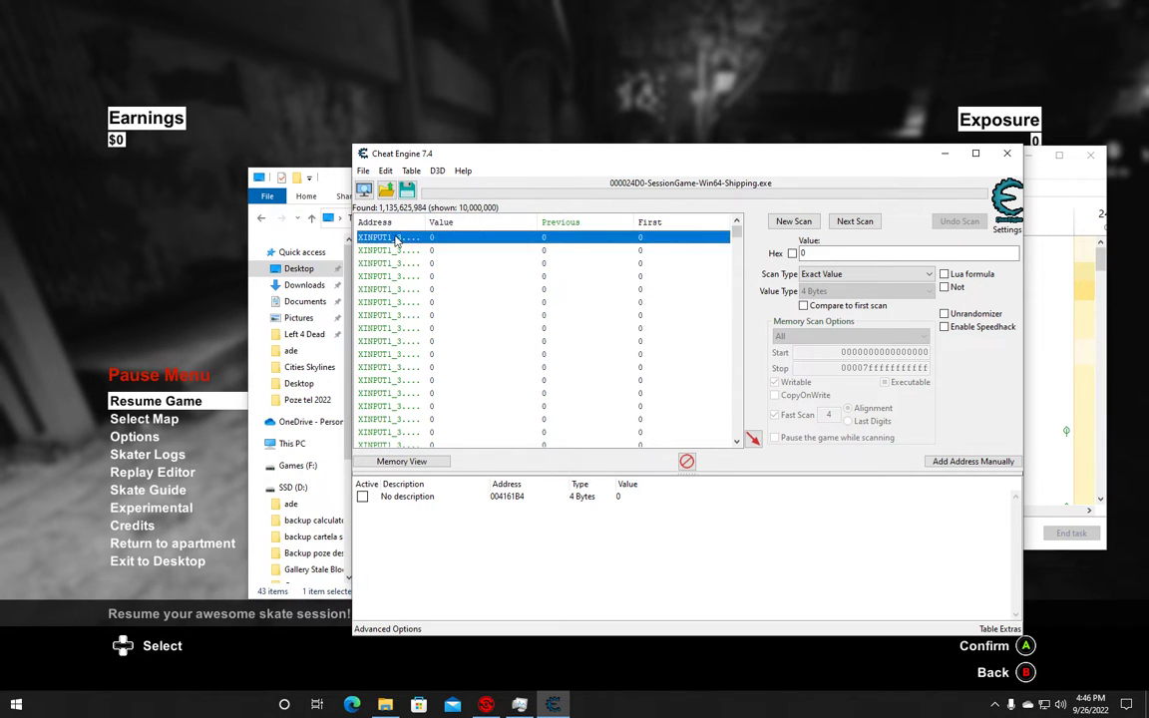
pyautogui.click(451, 237)
pyautogui.click(666, 289)
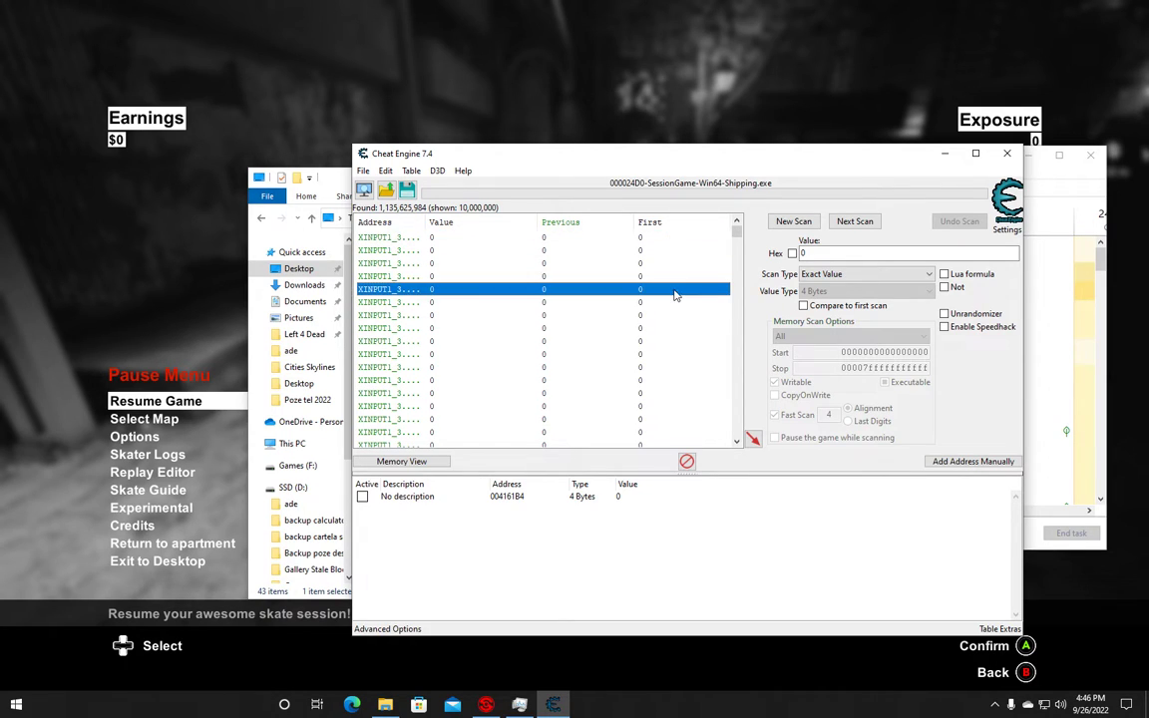
pyautogui.click(686, 240)
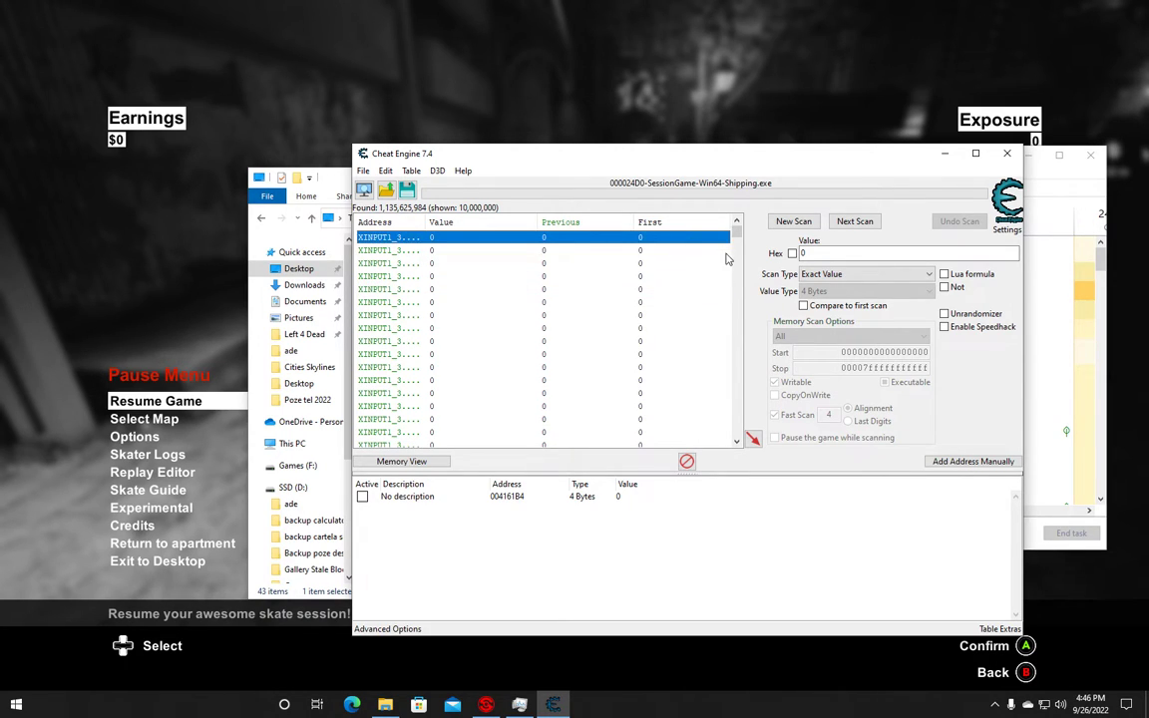
pyautogui.press('Down')
pyautogui.press('Up')
pyautogui.press('Down')
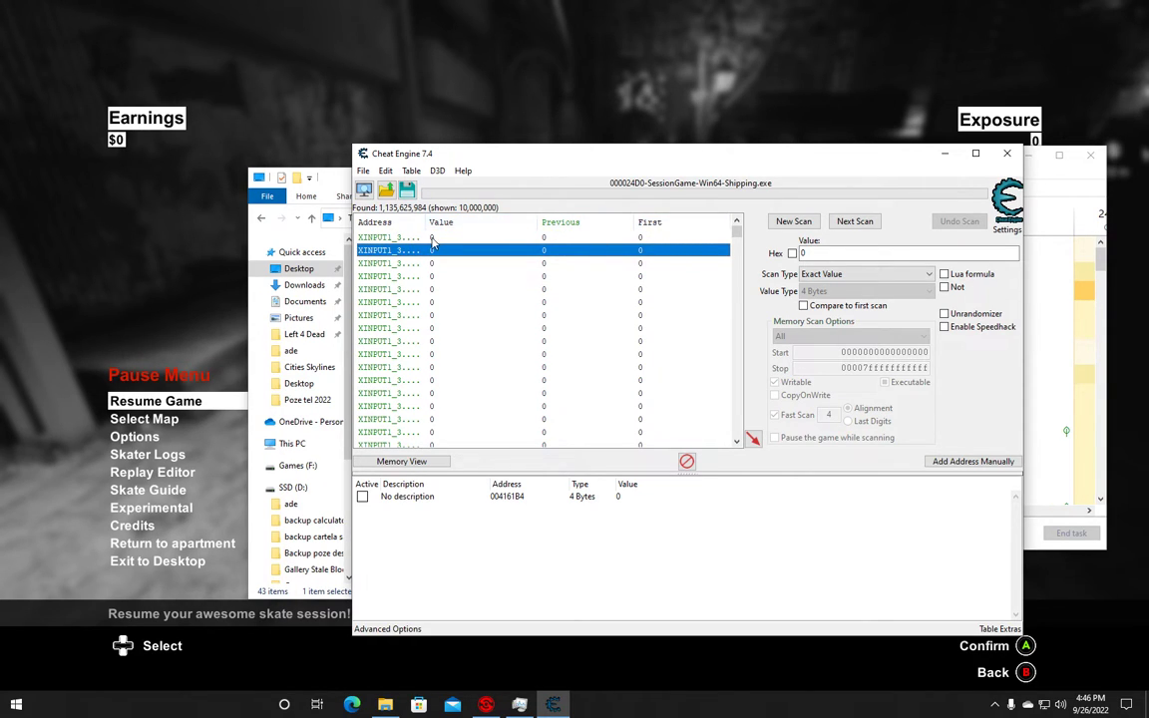
# - Compare the results with the first scan and open the available commands for a single XINPUT1_3 address
pyautogui.click(668, 225)
pyautogui.click(647, 240)
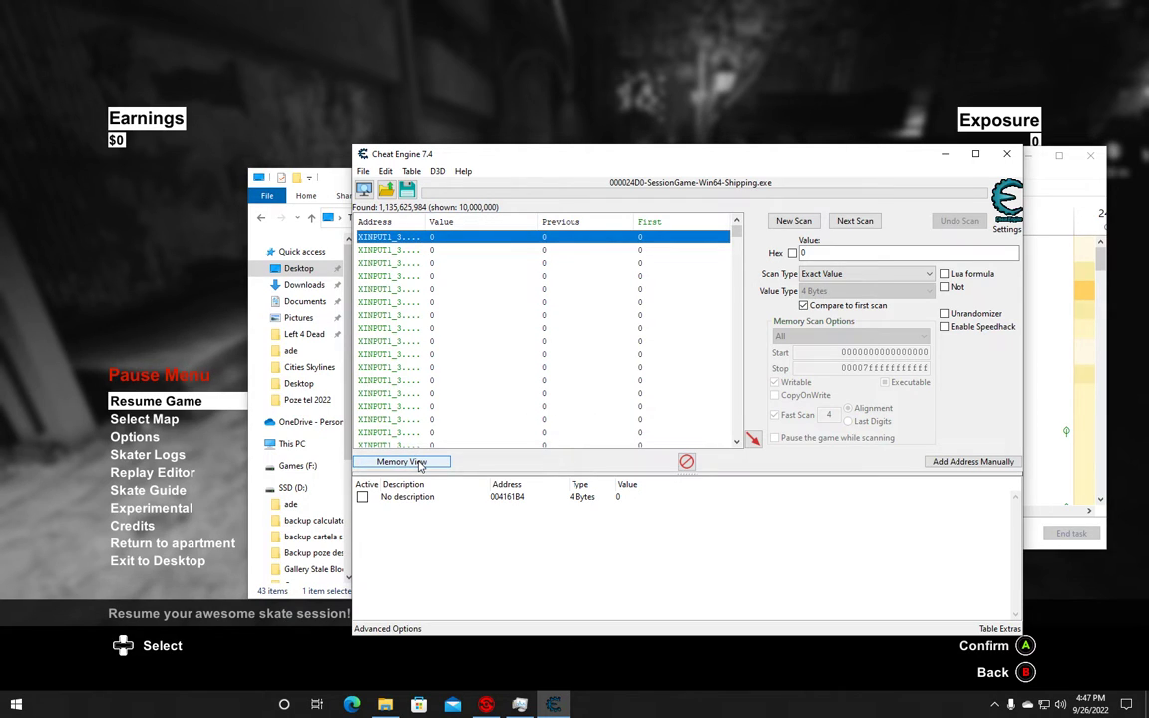
pyautogui.click(551, 289)
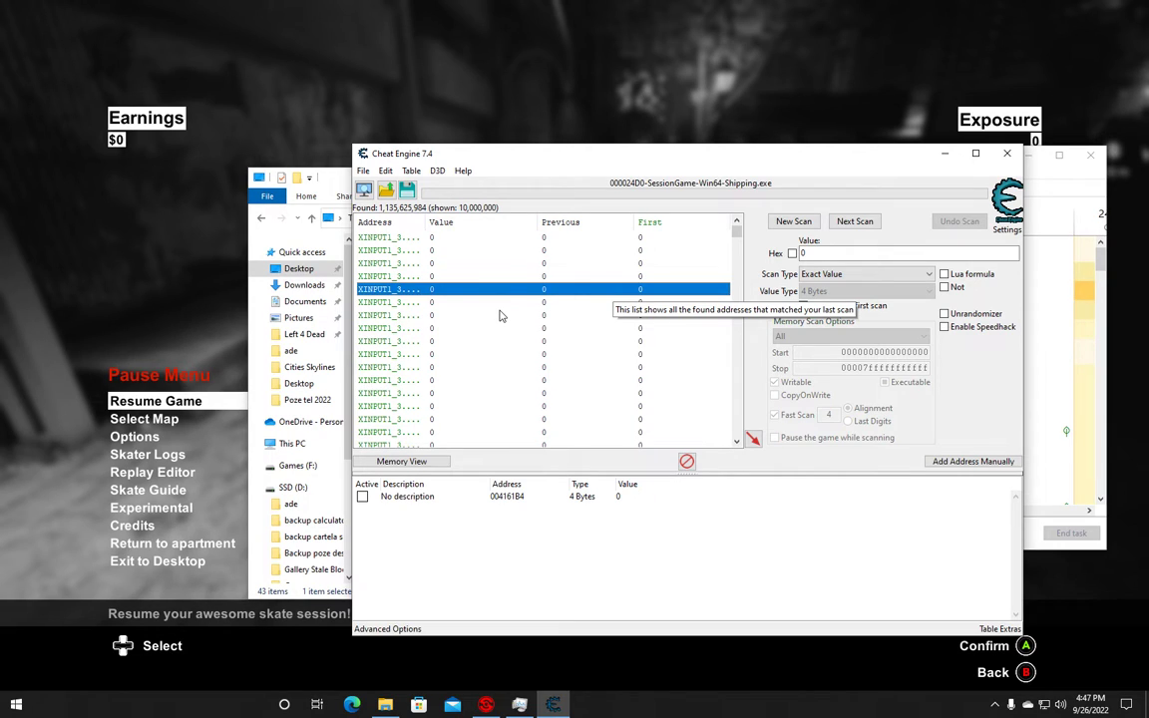
pyautogui.rightClick(429, 292)
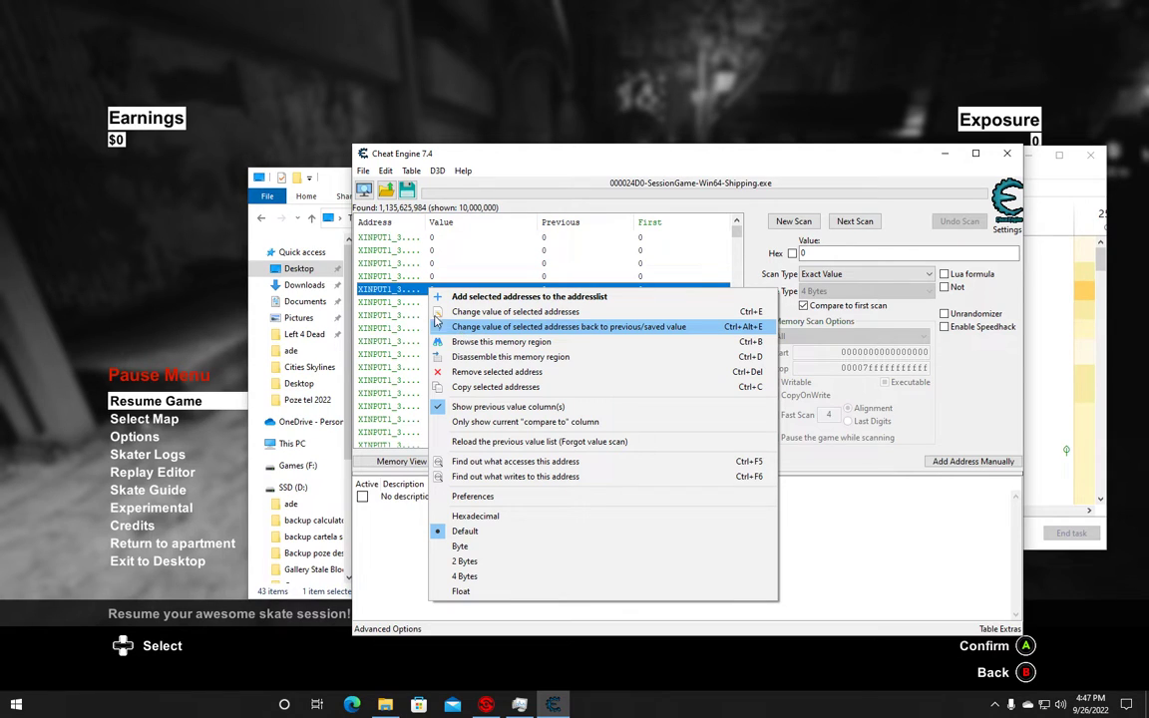
# - Try to change the value of the first two XINPUT1_3 addresses in the found list to 999999999
pyautogui.click(363, 241)
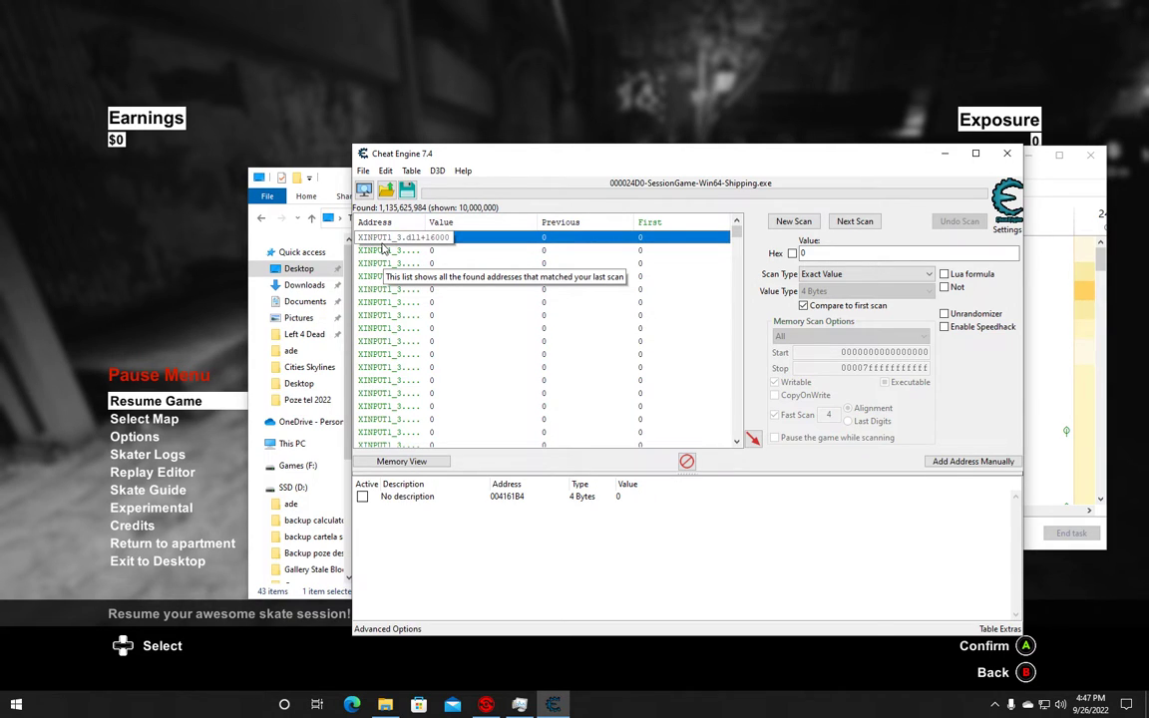
pyautogui.keyDown('shift'); pyautogui.click(380, 250); pyautogui.keyUp('shift')
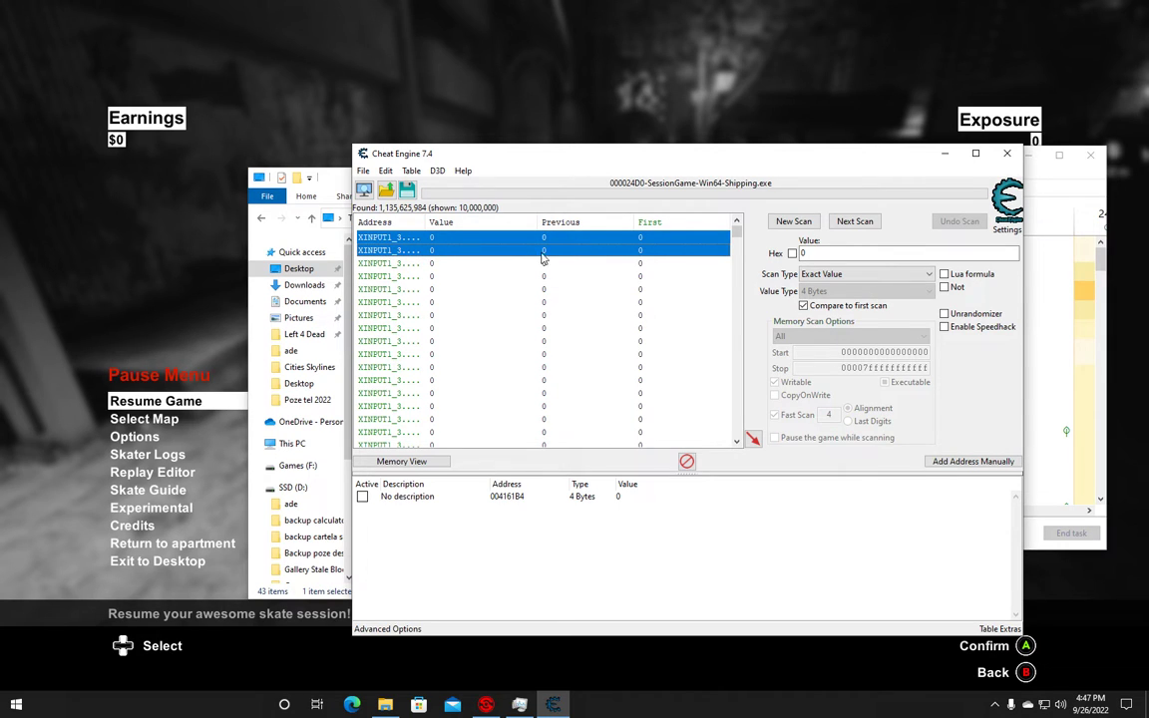
pyautogui.rightClick(491, 255)
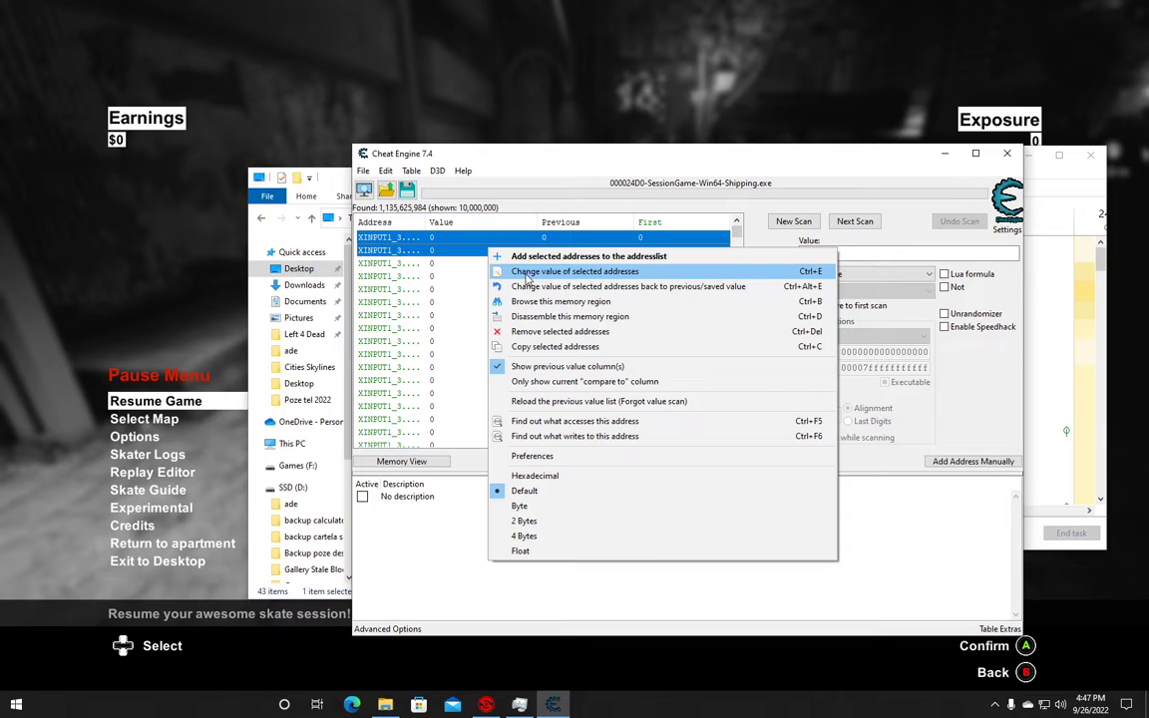
pyautogui.click(526, 272)
pyautogui.write('999999999')
pyautogui.click(626, 384)
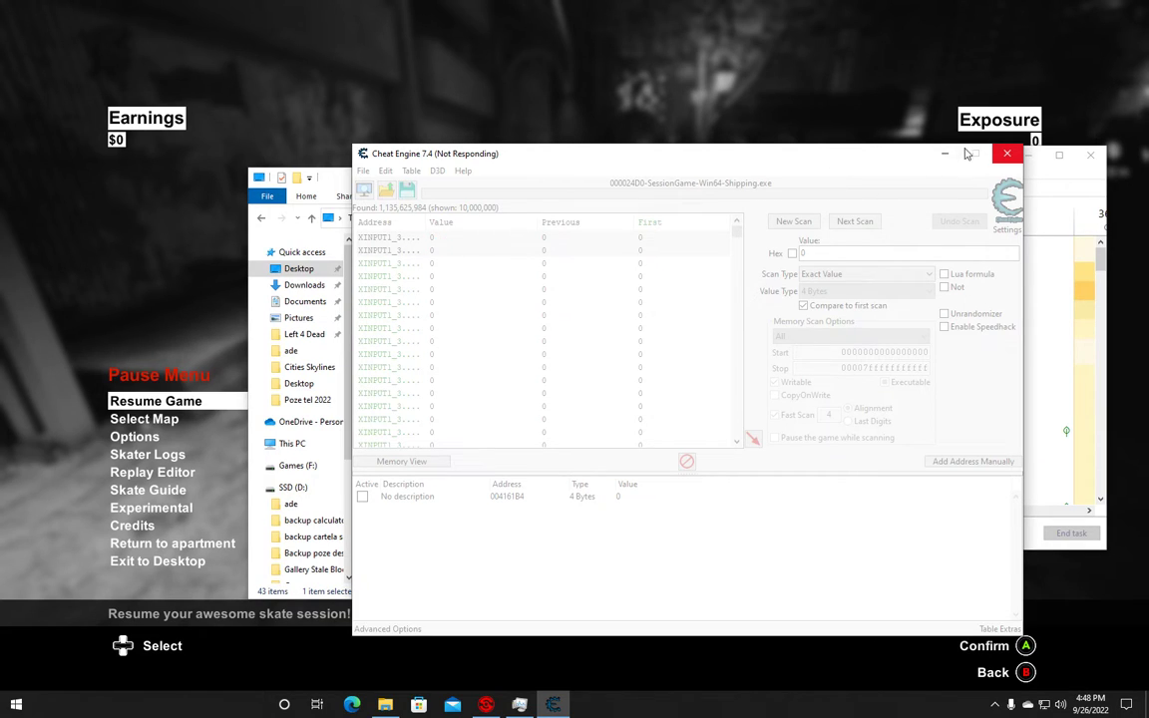
# - Force the unresponsive Cheat Engine to close
pyautogui.click(1010, 155)
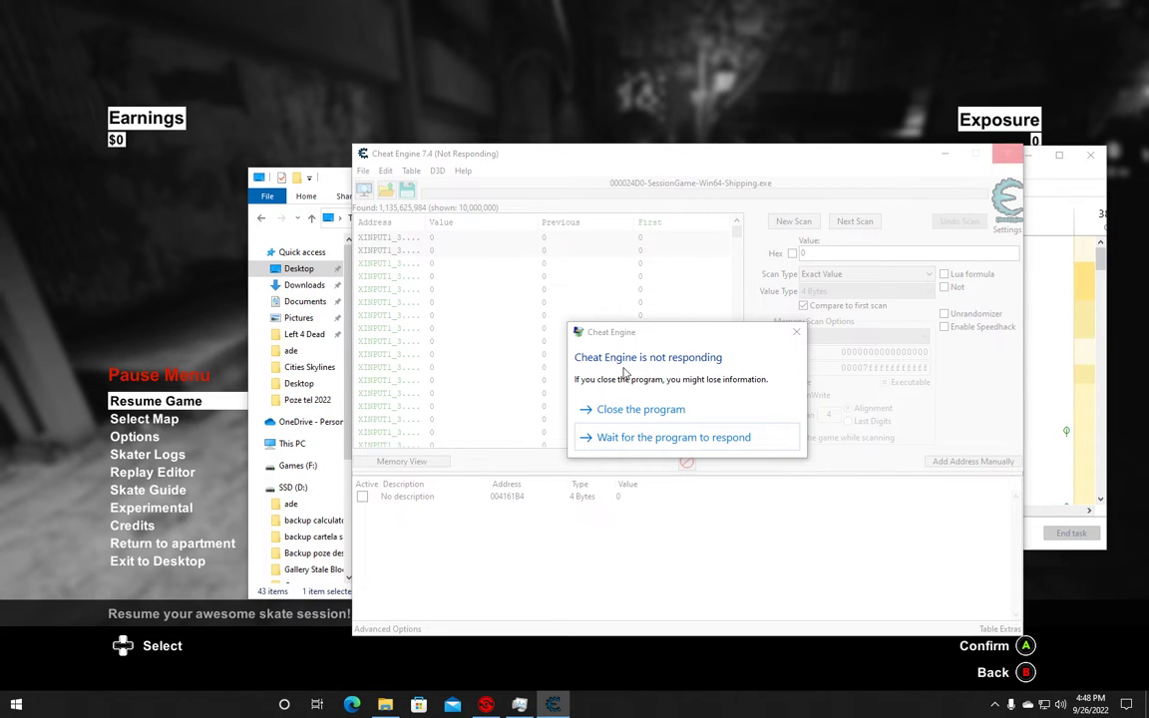
pyautogui.click(629, 410)
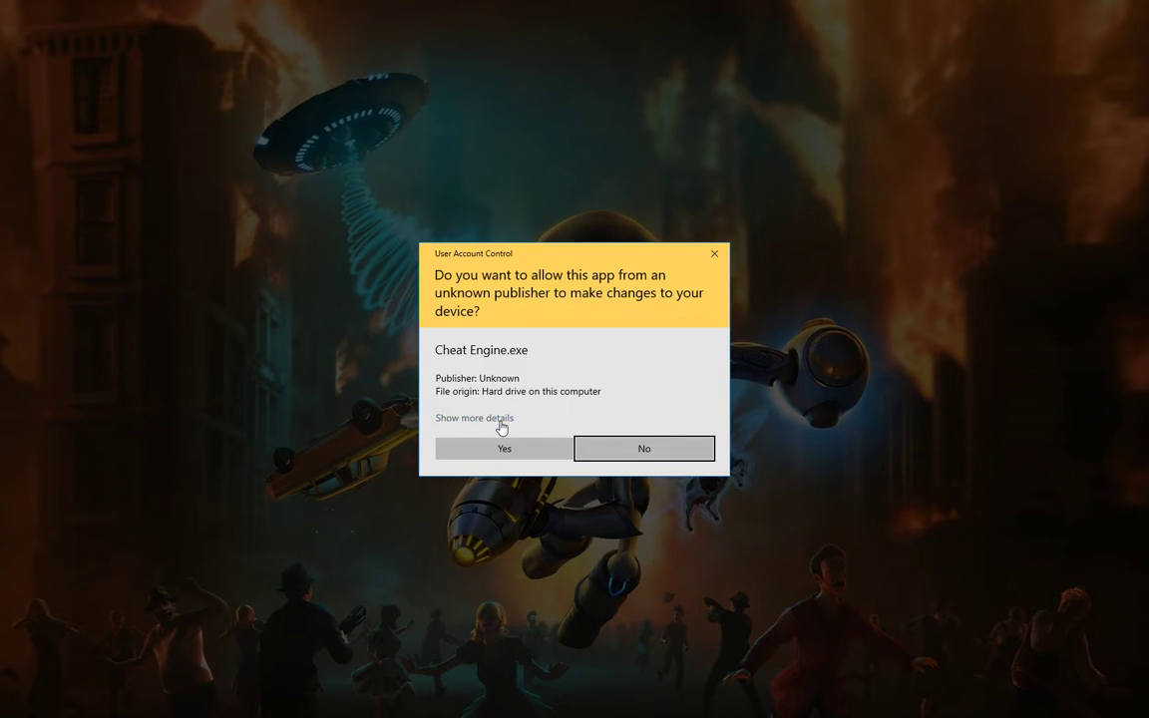
pyautogui.click(451, 448)
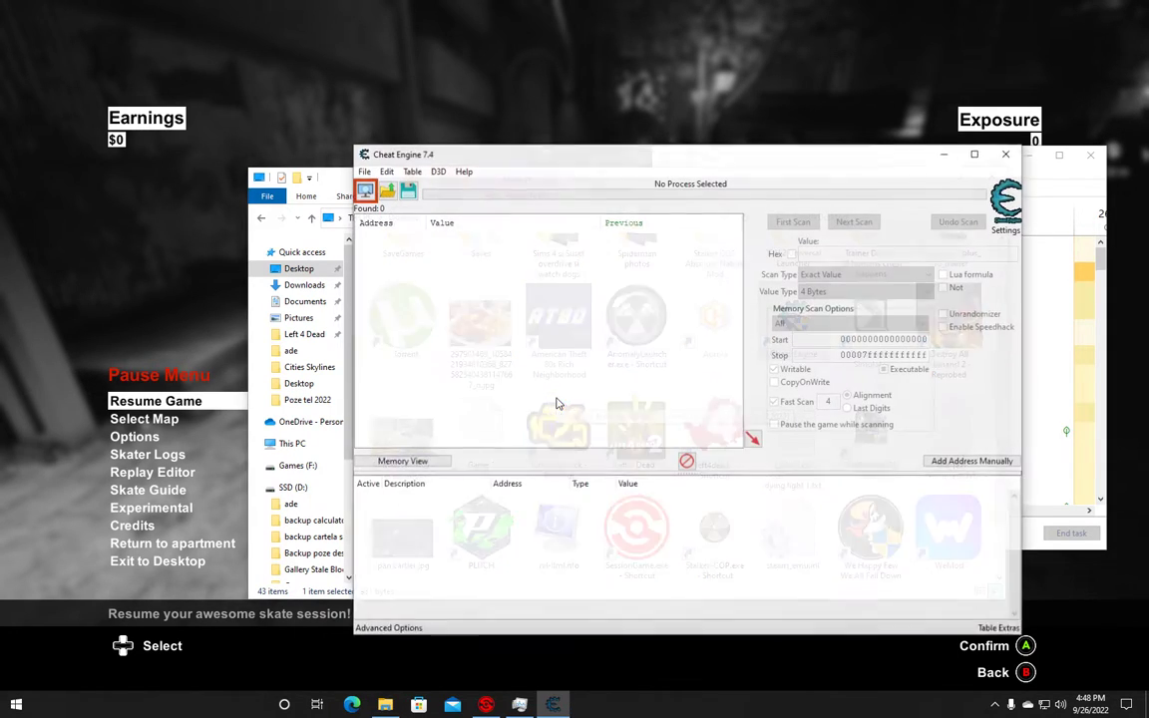
pyautogui.click(363, 190)
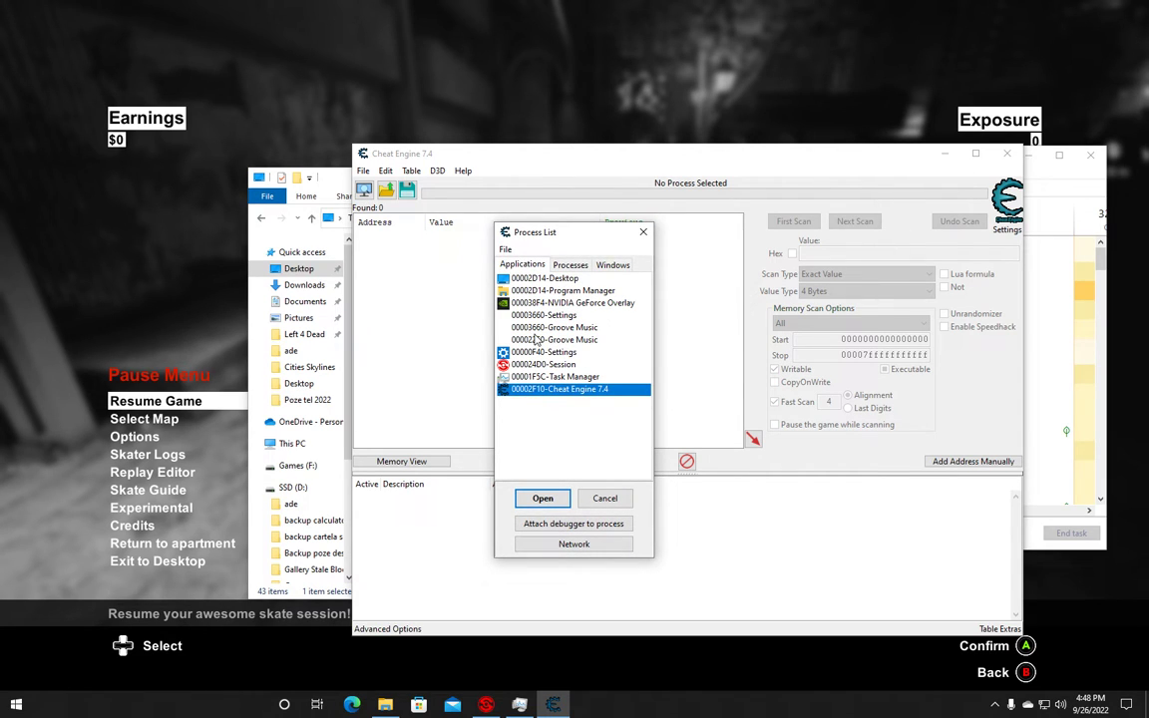
pyautogui.write('w')
pyautogui.click(643, 231)
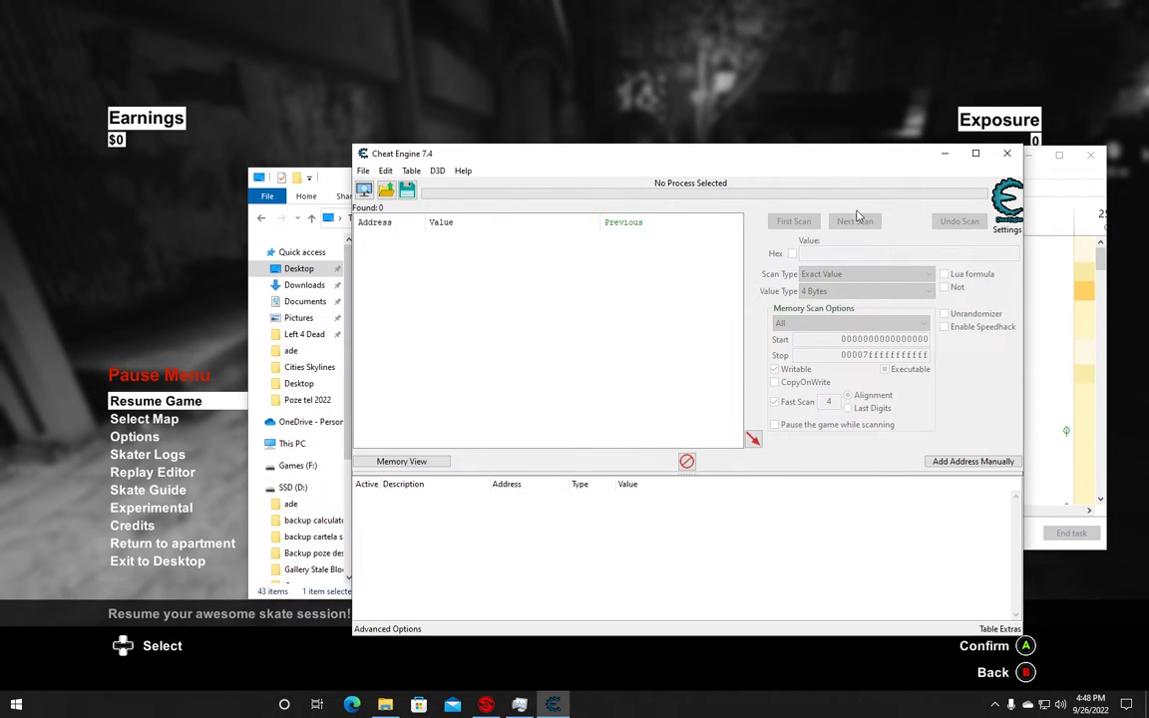
pyautogui.hotkey('alt', 'F4')
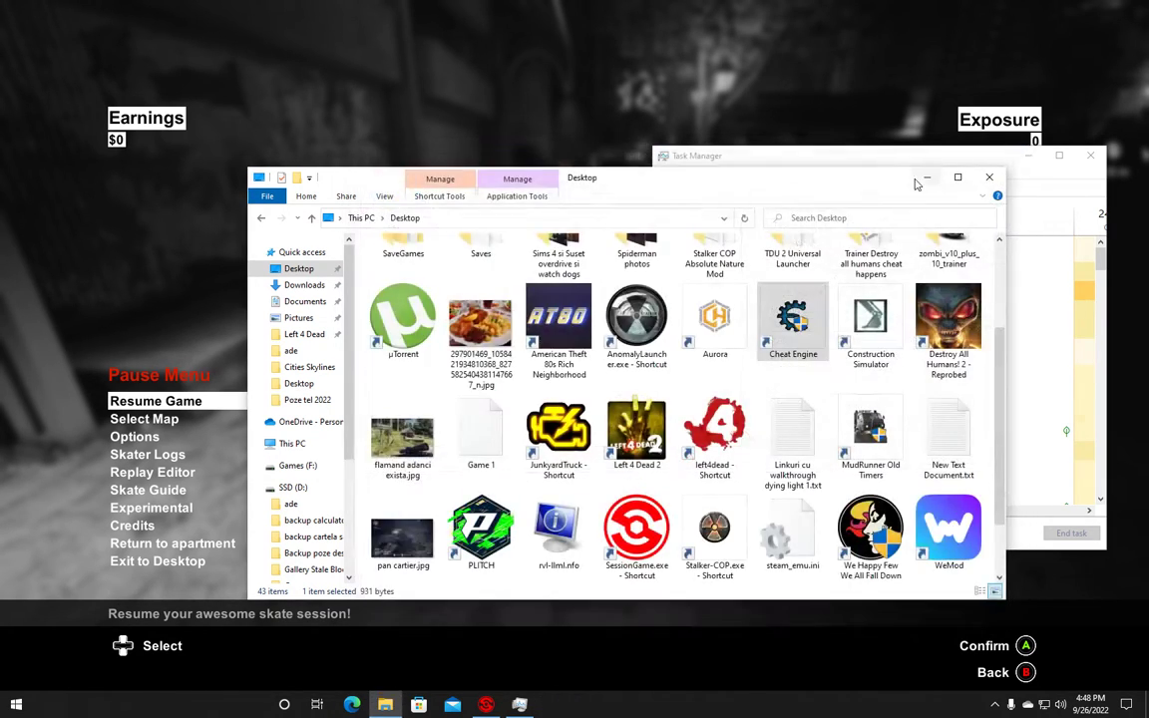
# - Browse the Games folder on the Games (F:) drive in File Explorer
pyautogui.click(292, 443)
pyautogui.doubleClick(436, 441)
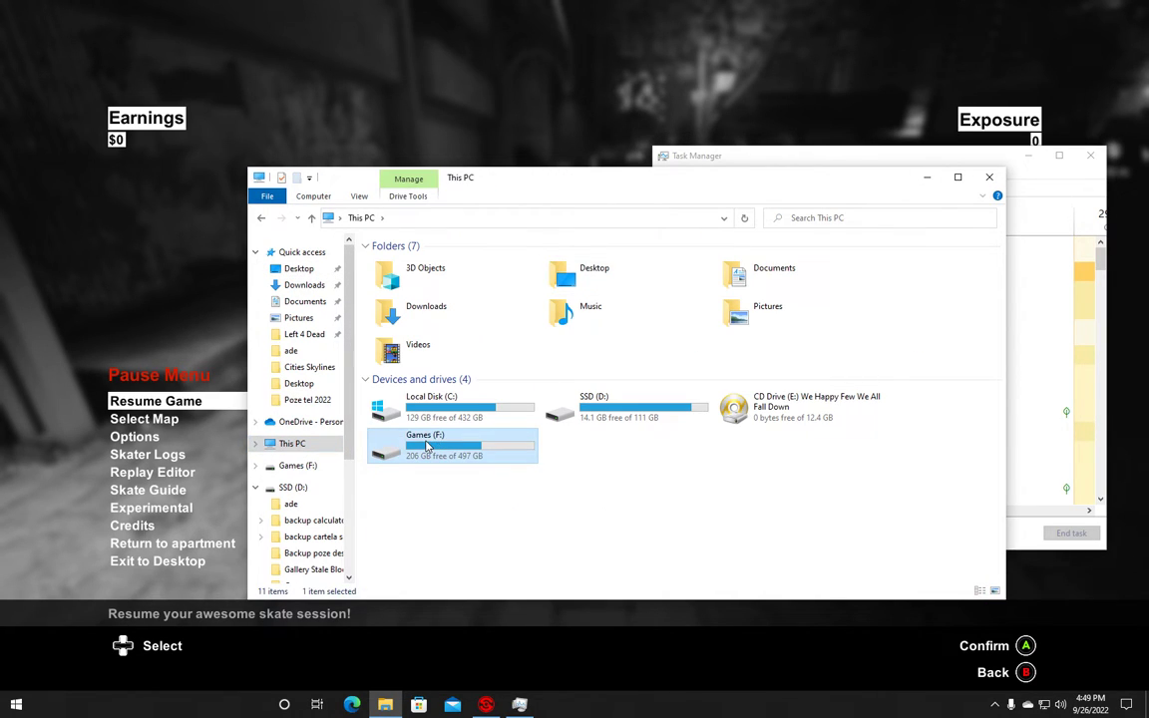
pyautogui.doubleClick(396, 394)
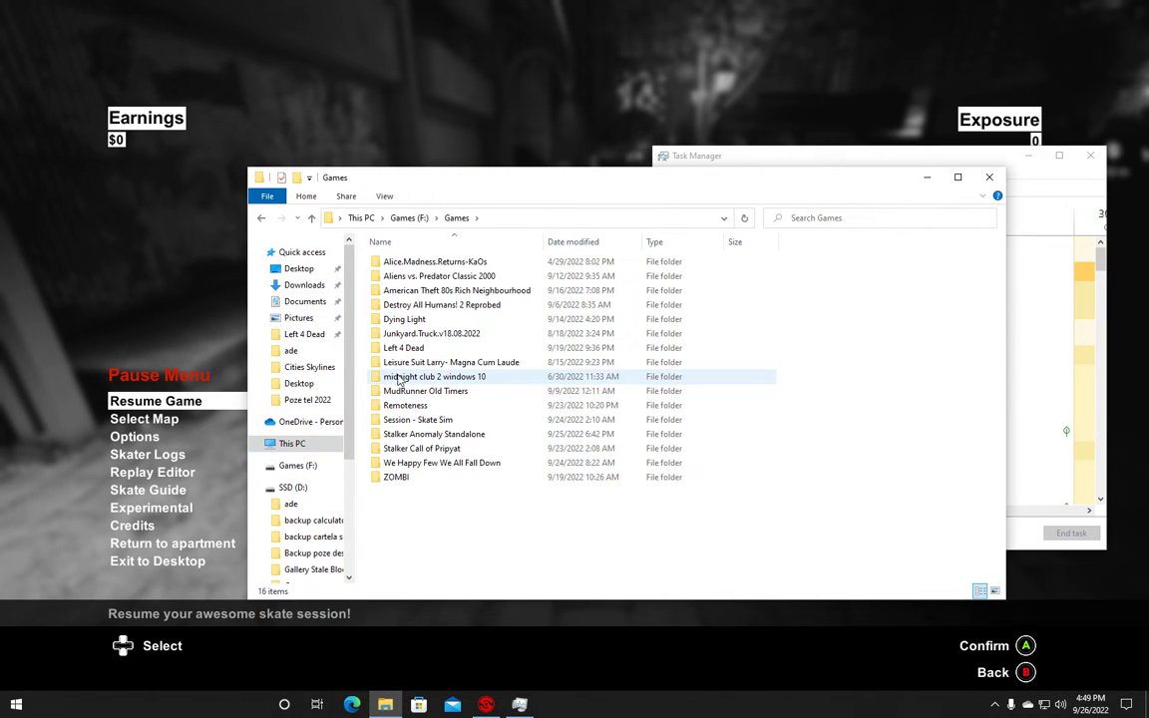
# - Look through the Documents folder, including My Games and Avalanche Studios, for the Session game's files
pyautogui.click(295, 304)
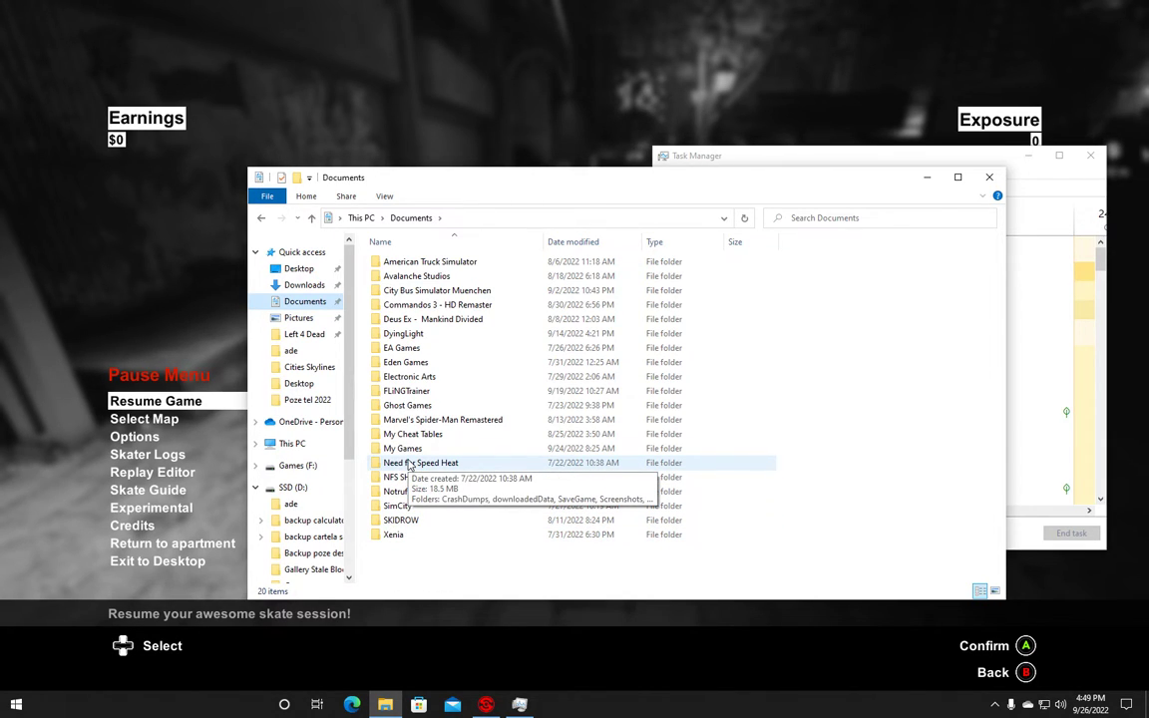
pyautogui.click(403, 449)
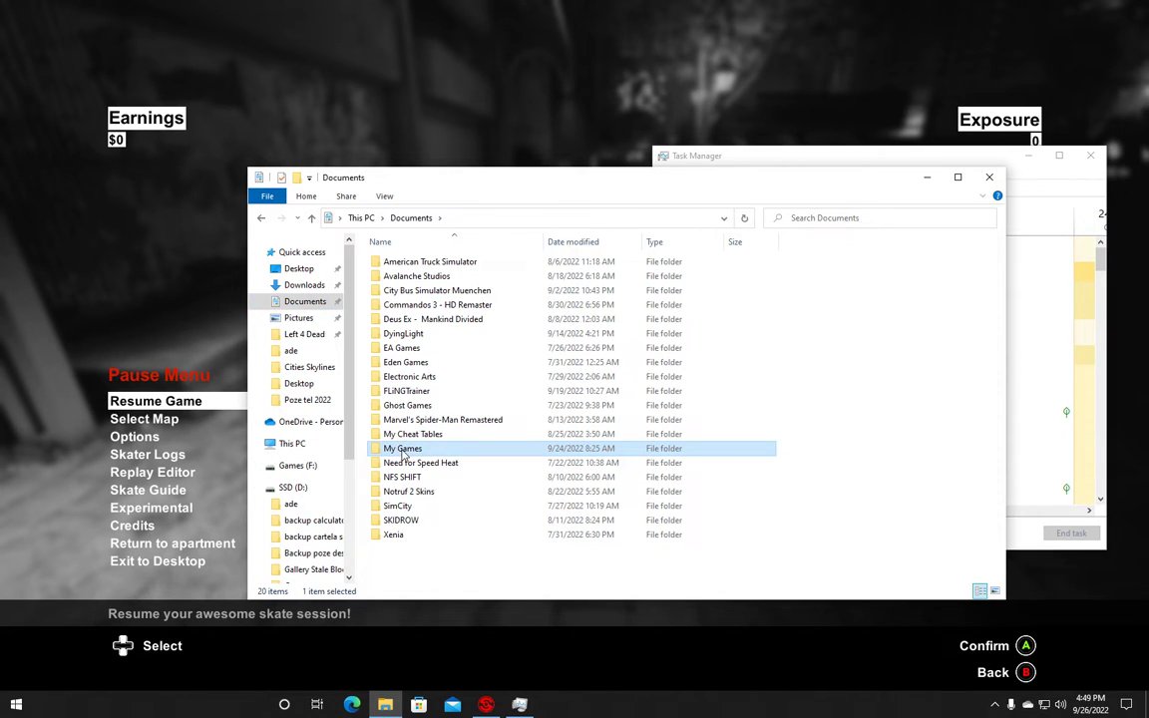
pyautogui.doubleClick(403, 450)
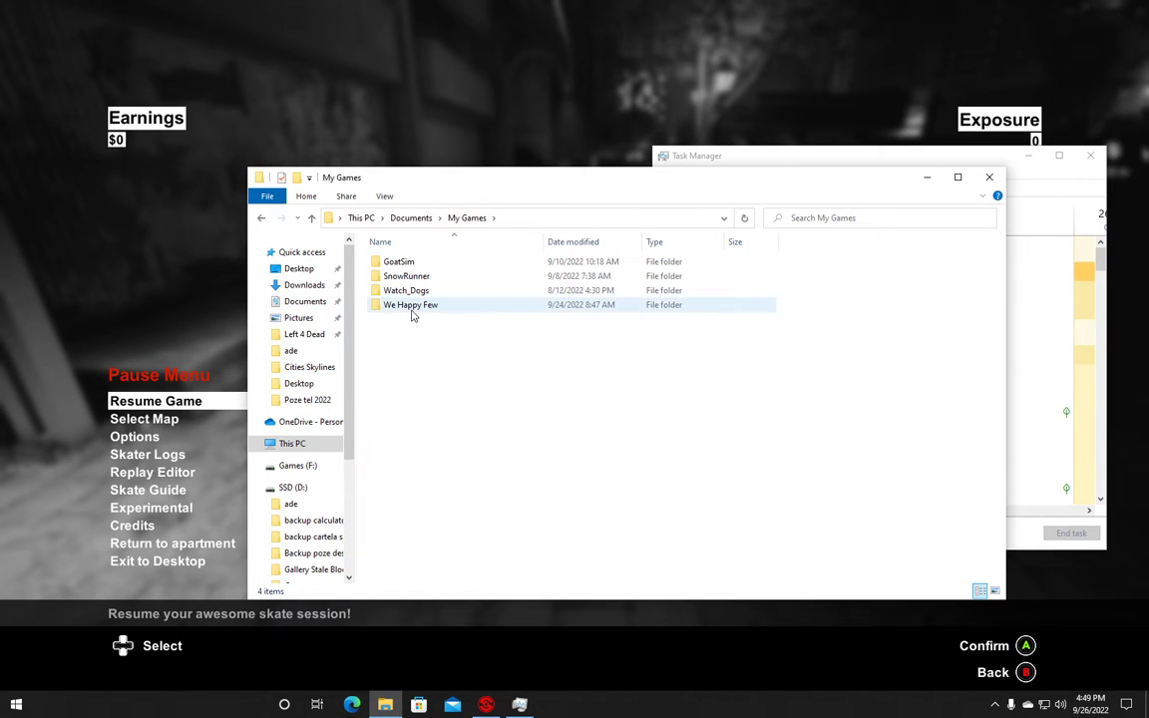
pyautogui.click(262, 217)
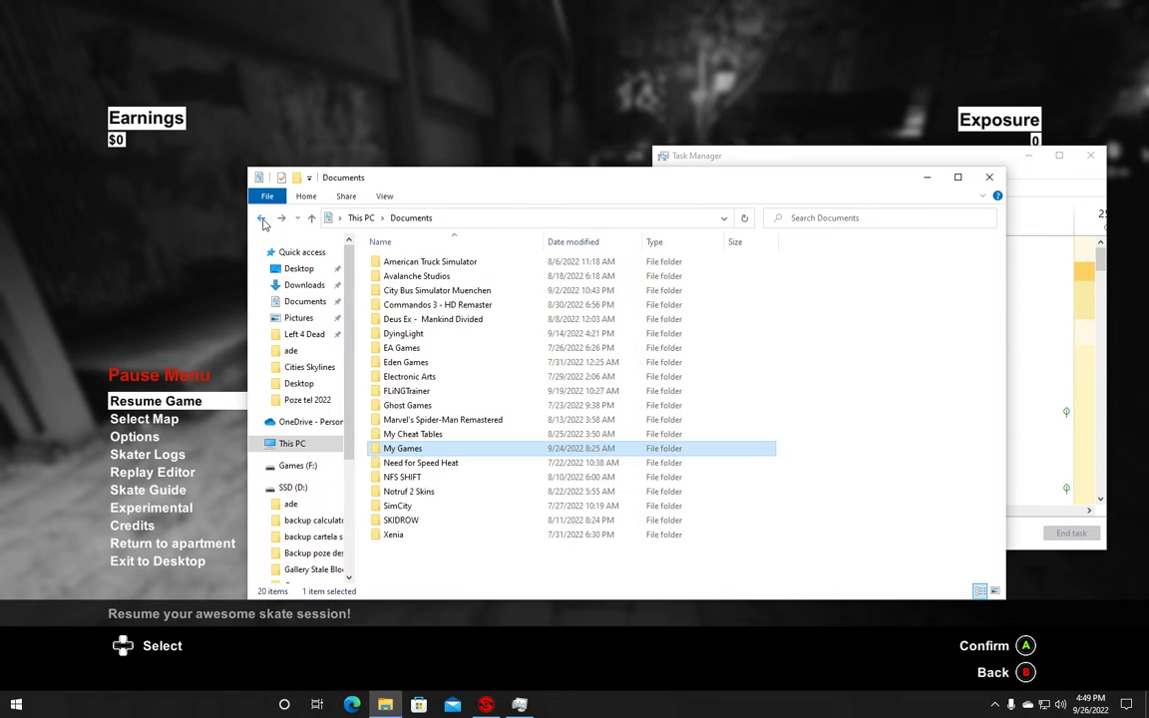
pyautogui.press('s')
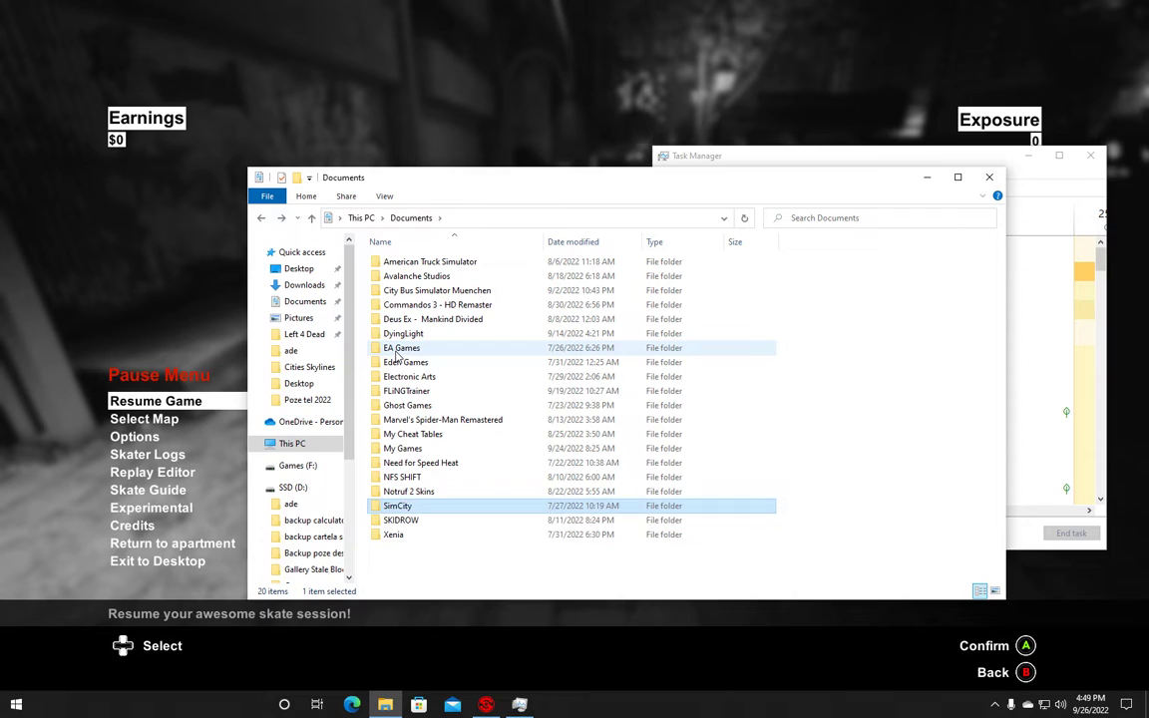
pyautogui.press('s')
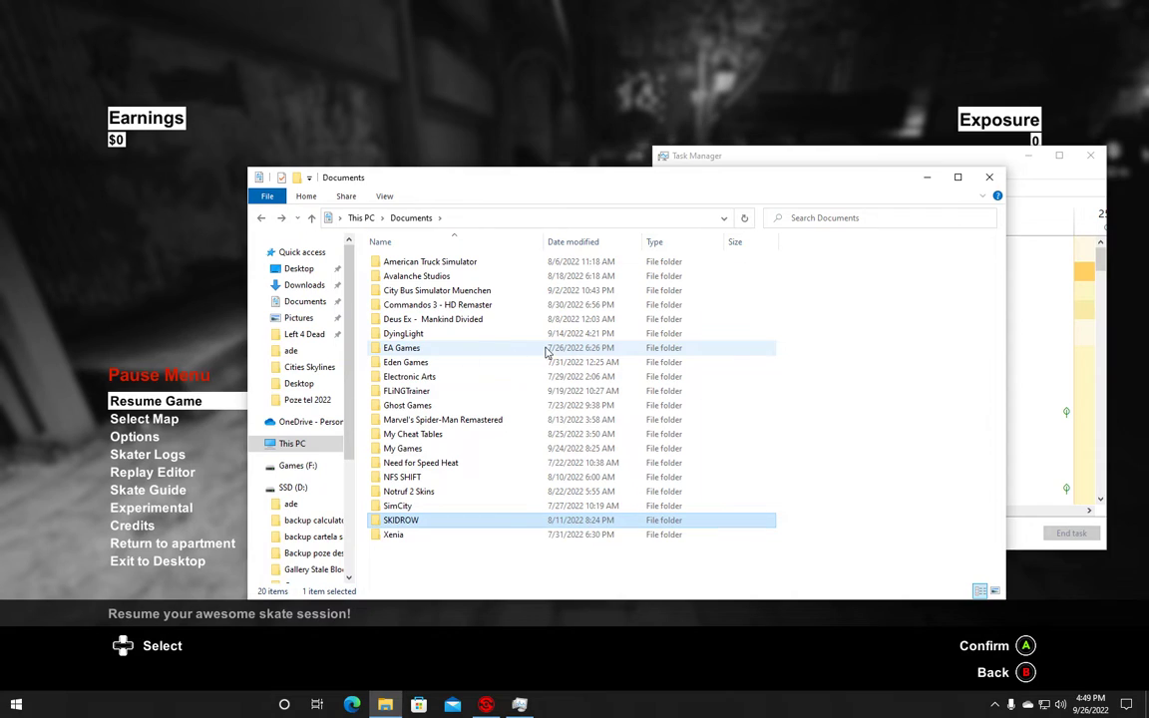
pyautogui.doubleClick(419, 277)
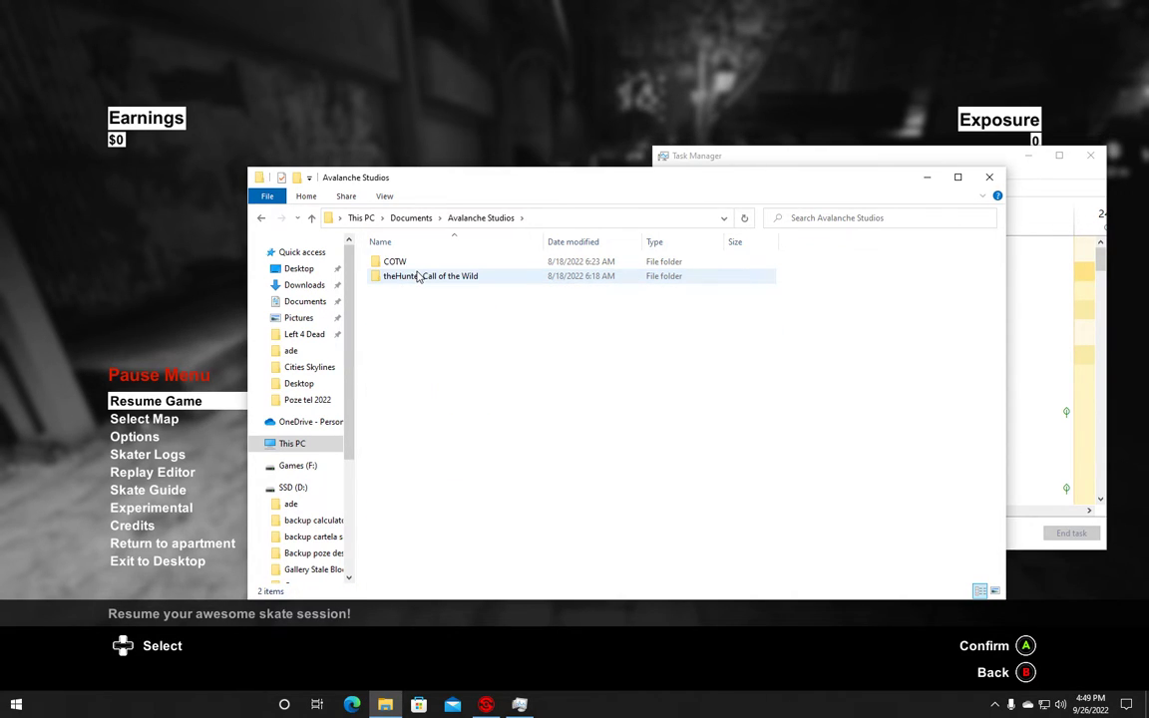
pyautogui.click(262, 218)
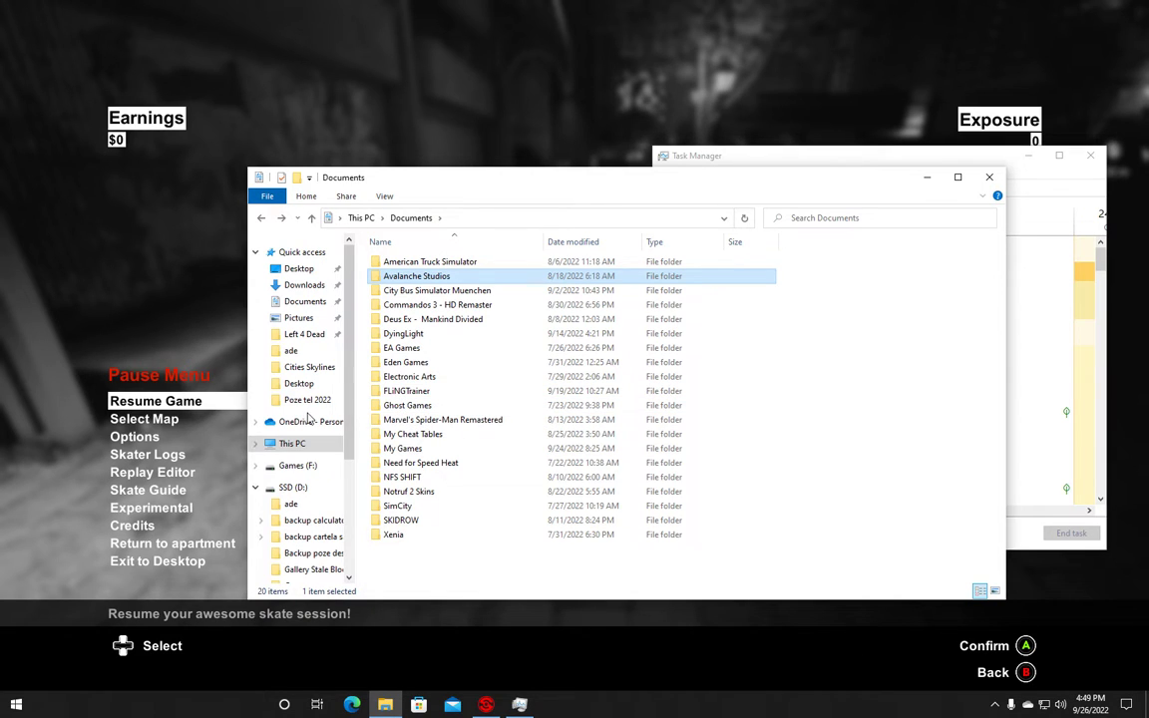
# - Go to the Win64 folder under SessionGame\Binaries in the Session - Skate Sim folder on the Games (F:) drive
pyautogui.click(290, 443)
pyautogui.doubleClick(396, 449)
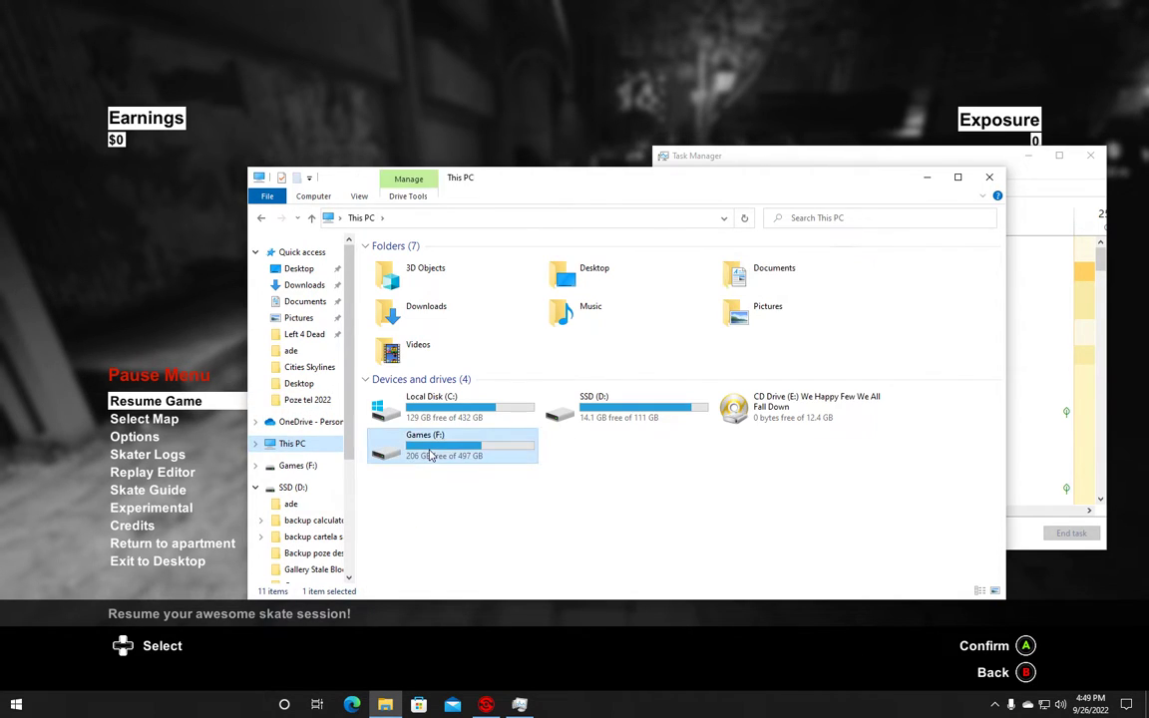
pyautogui.doubleClick(396, 391)
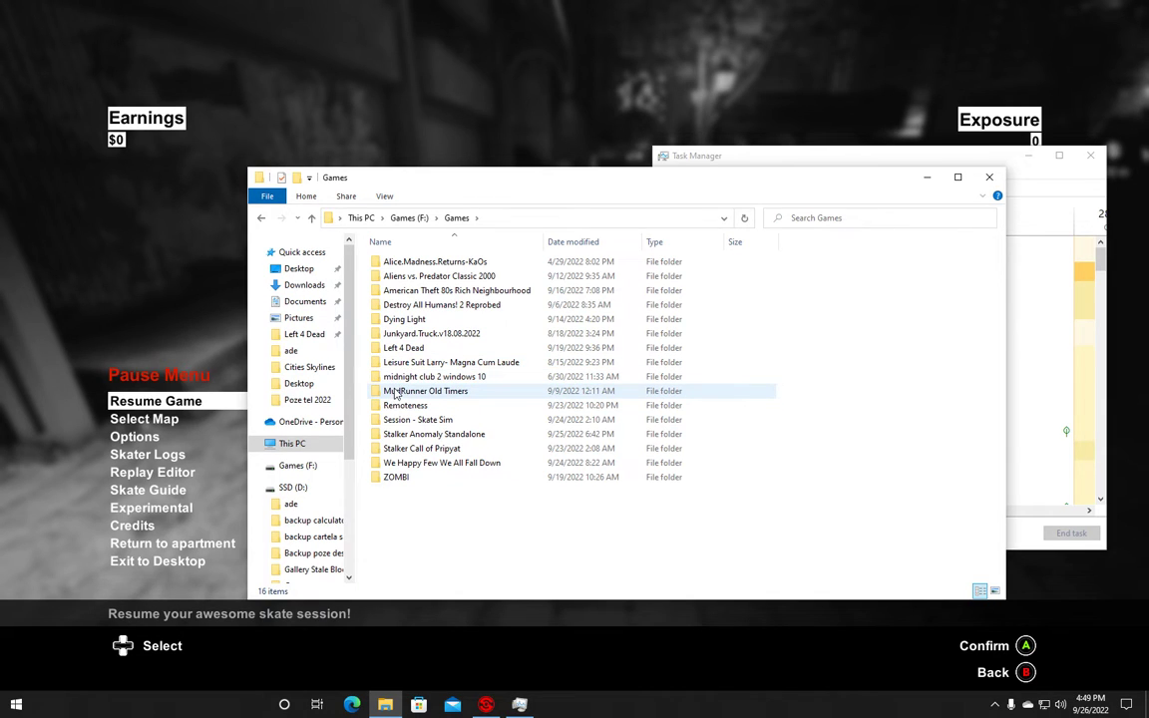
pyautogui.click(412, 423)
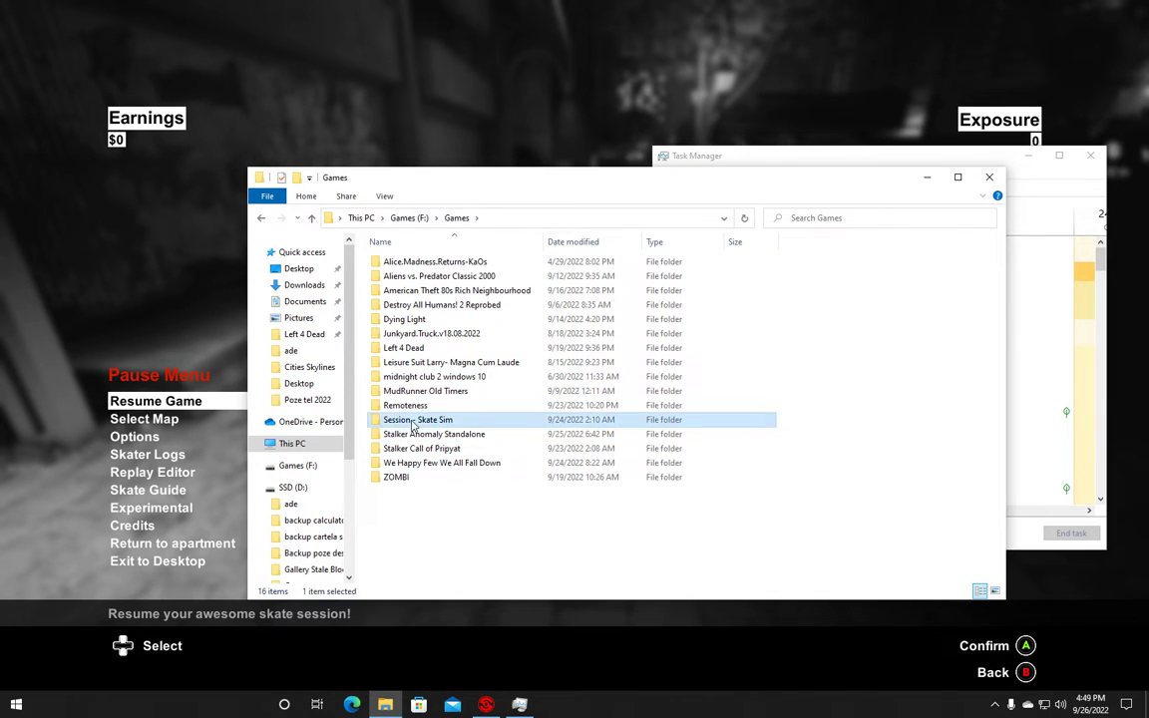
pyautogui.doubleClick(412, 423)
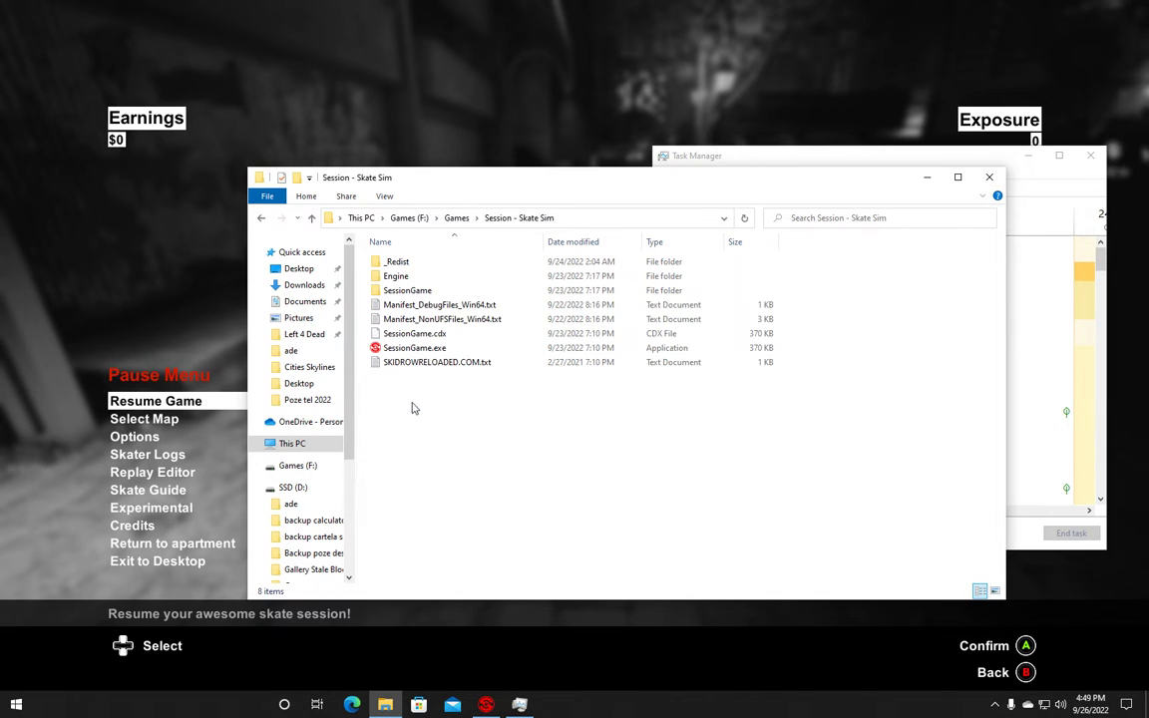
pyautogui.doubleClick(389, 290)
pyautogui.click(398, 263)
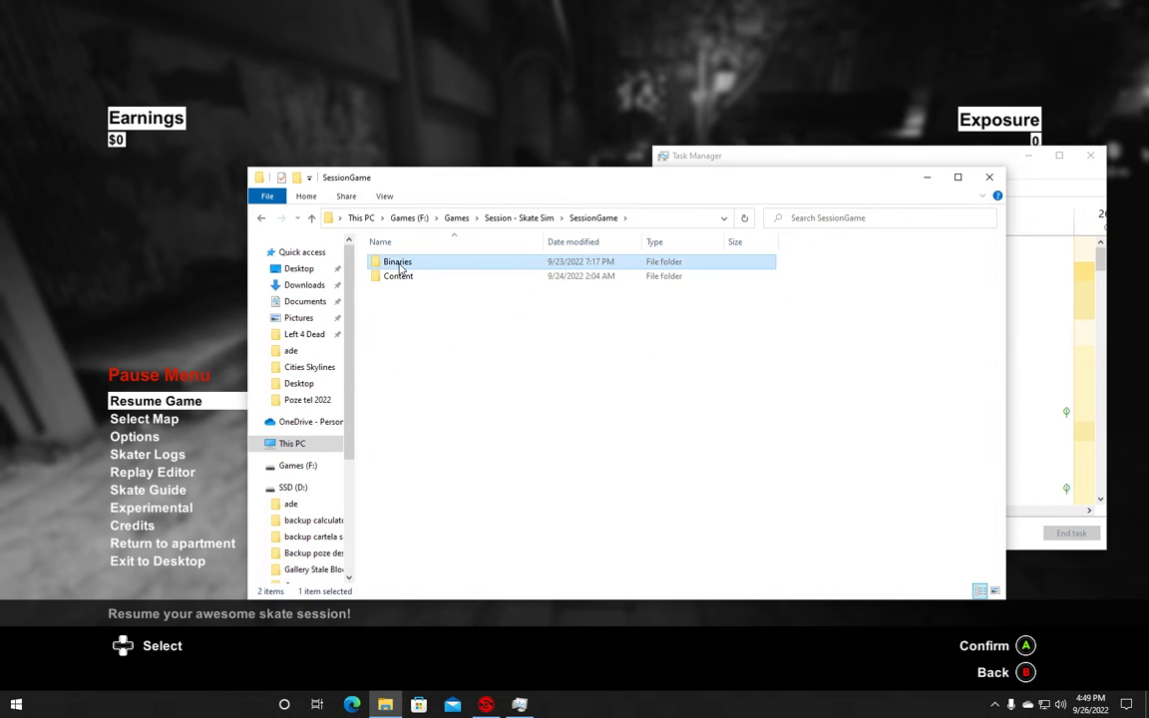
pyautogui.doubleClick(398, 263)
pyautogui.doubleClick(402, 263)
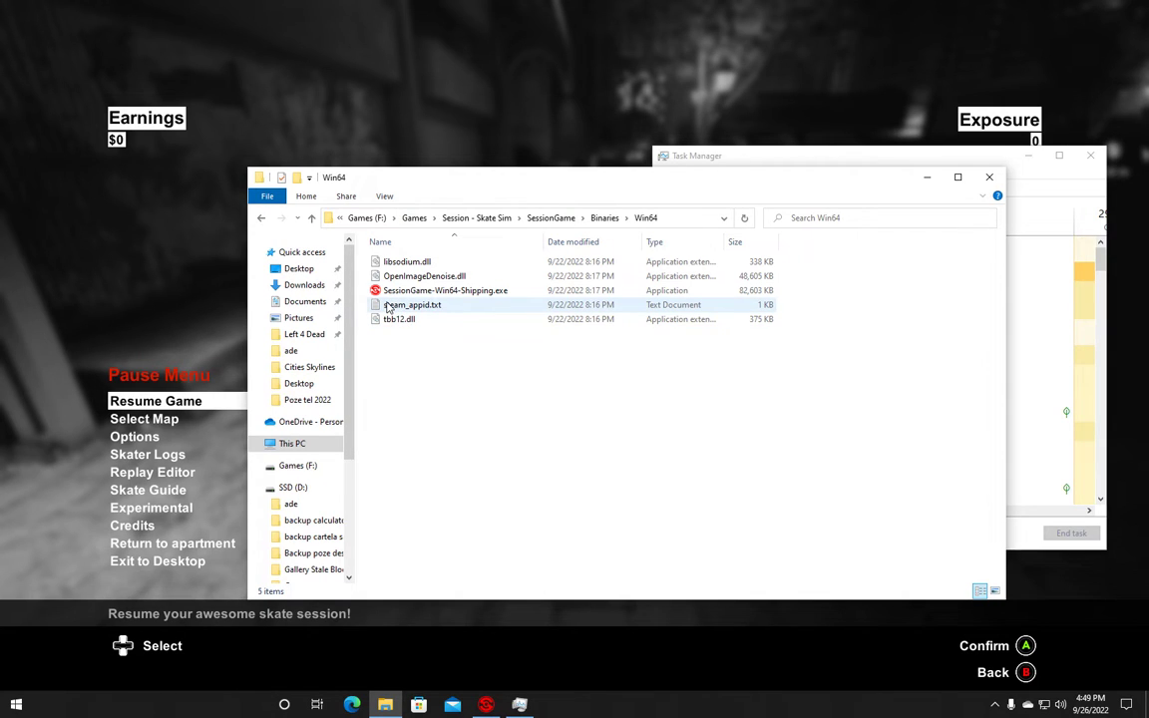
# - View the contents of steam_appid.txt in Notepad and close it without changes
pyautogui.doubleClick(388, 306)
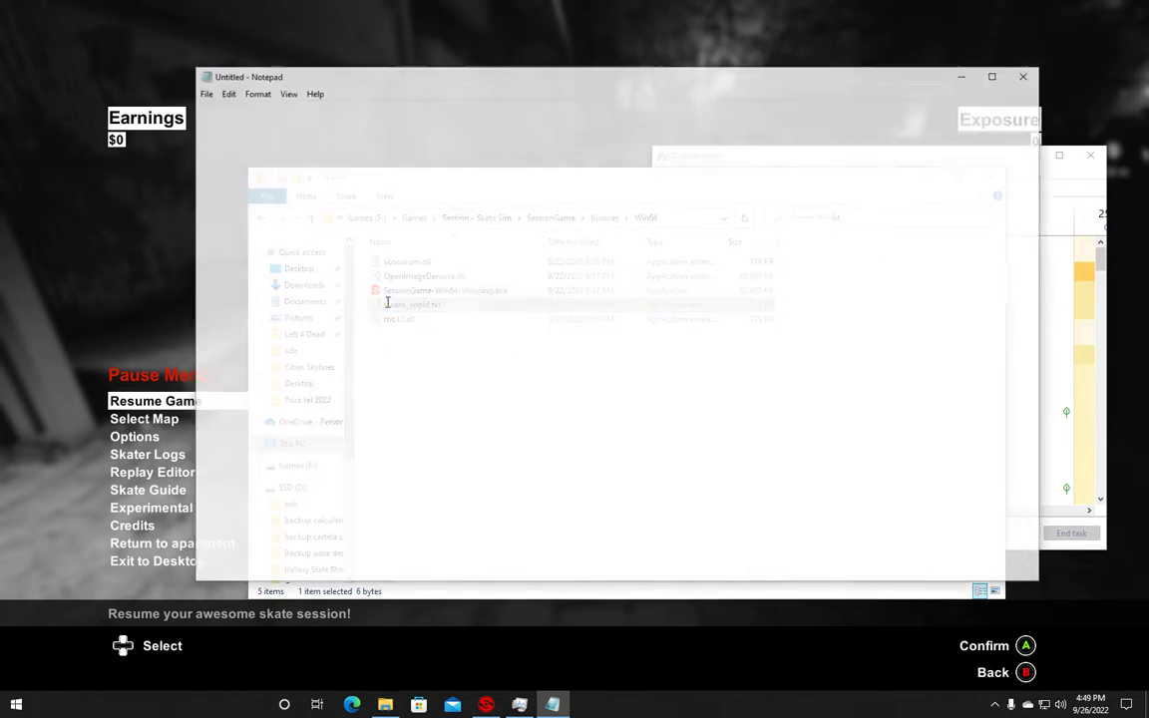
pyautogui.click(1024, 74)
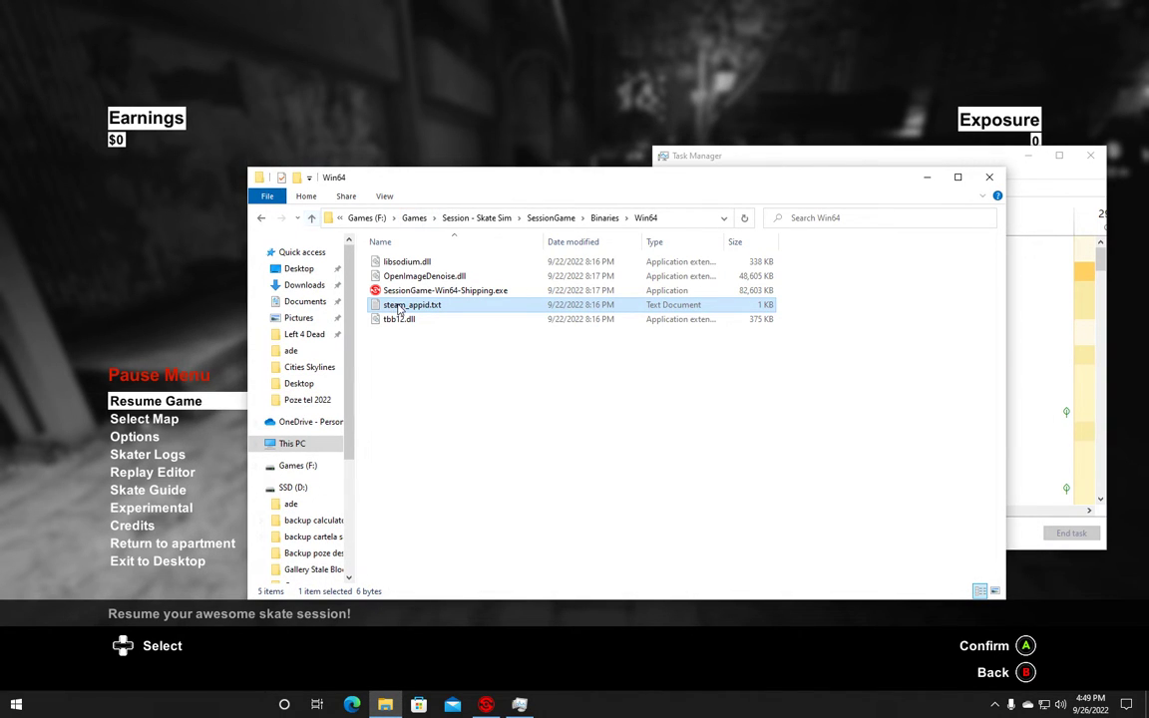
pyautogui.doubleClick(399, 305)
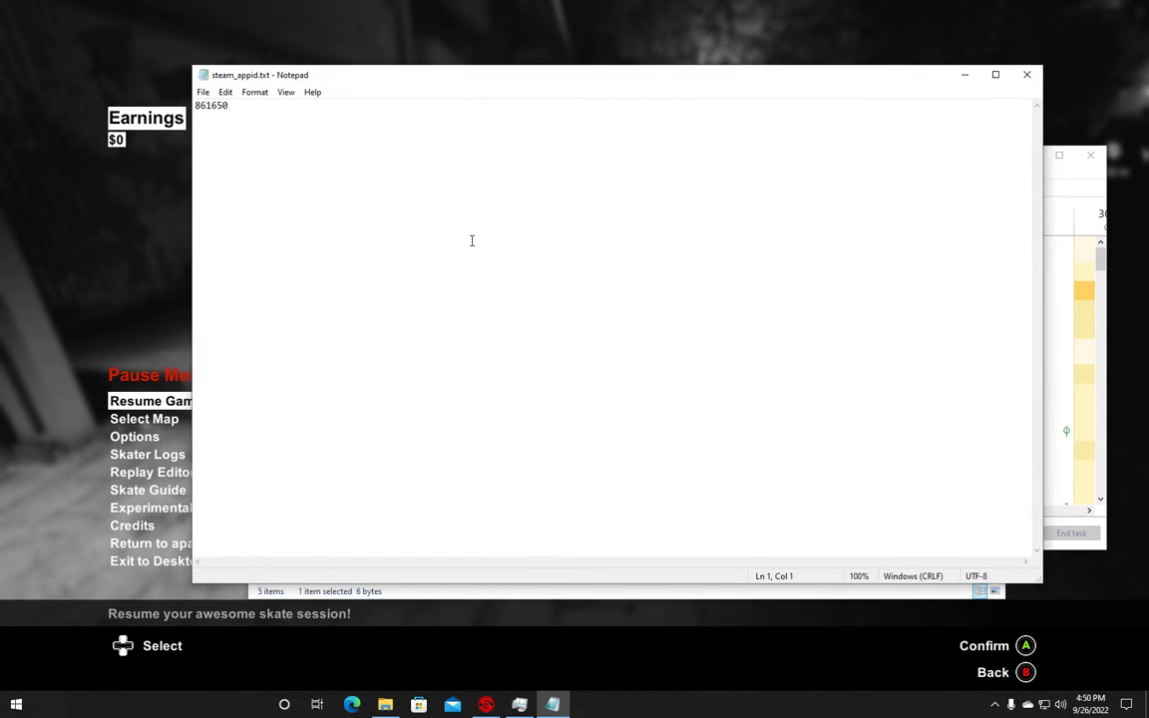
pyautogui.hotkey('alt', 'F4')
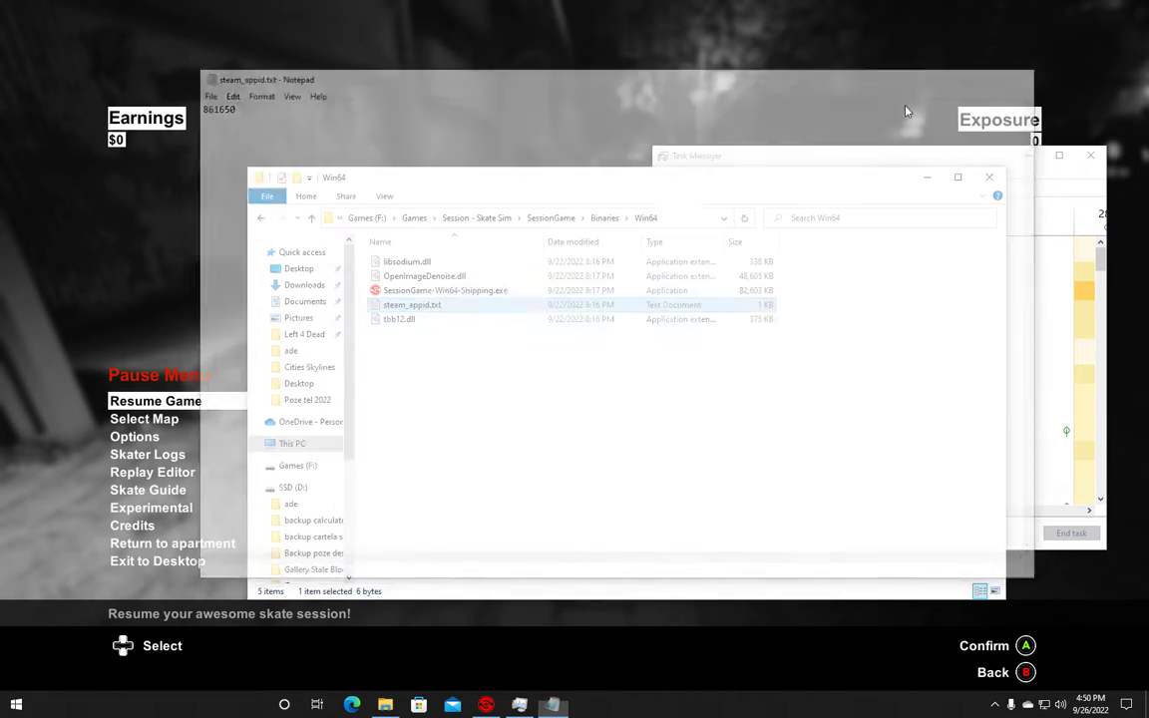
# - Go to the 861650 folder under Users\Public\Public Documents\Steam\CODEX on Local Disk (C:)
pyautogui.click(282, 443)
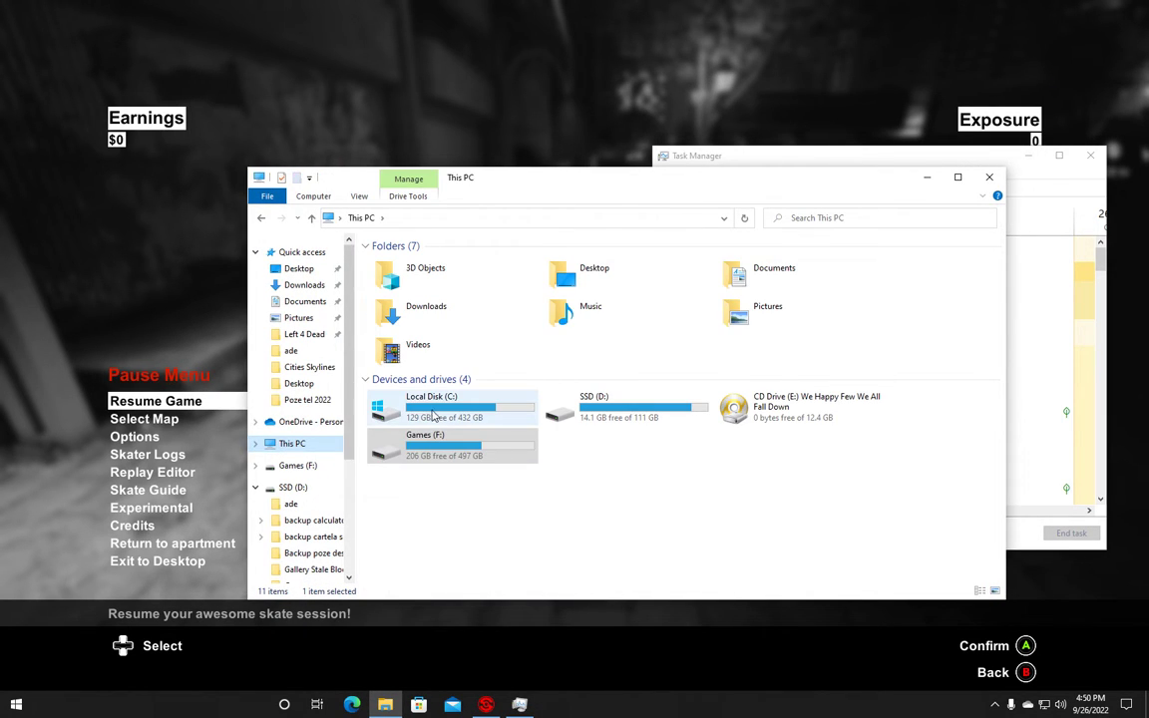
pyautogui.doubleClick(415, 393)
pyautogui.doubleClick(397, 377)
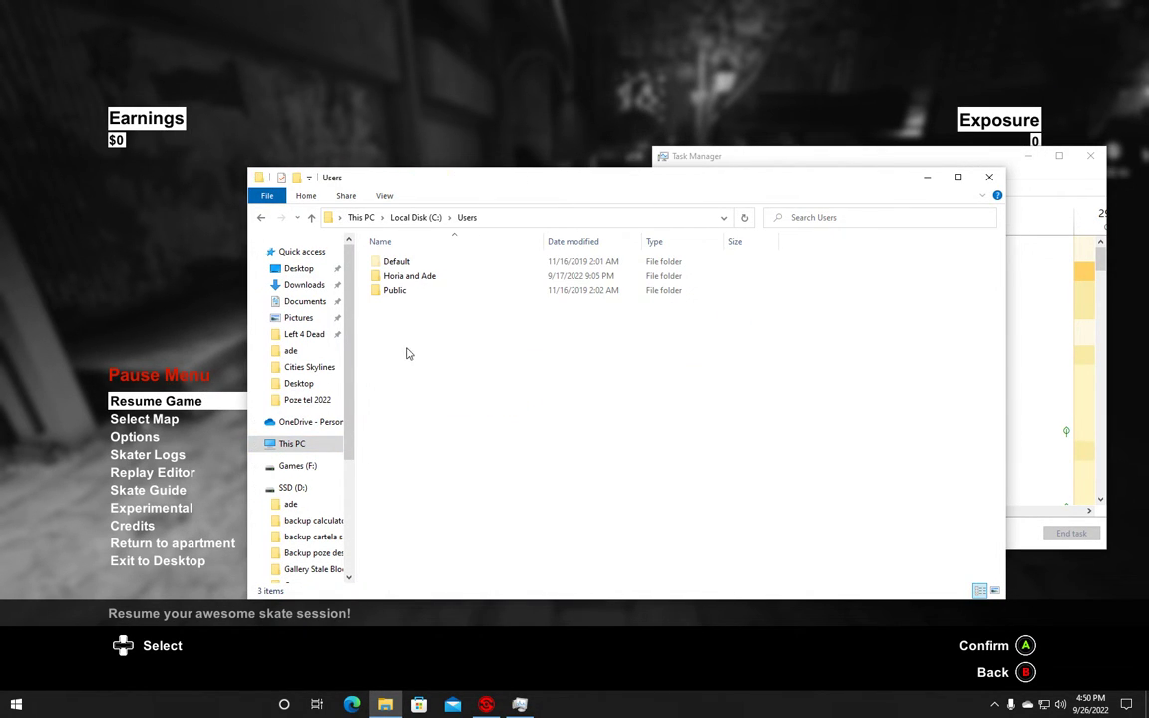
pyautogui.doubleClick(402, 290)
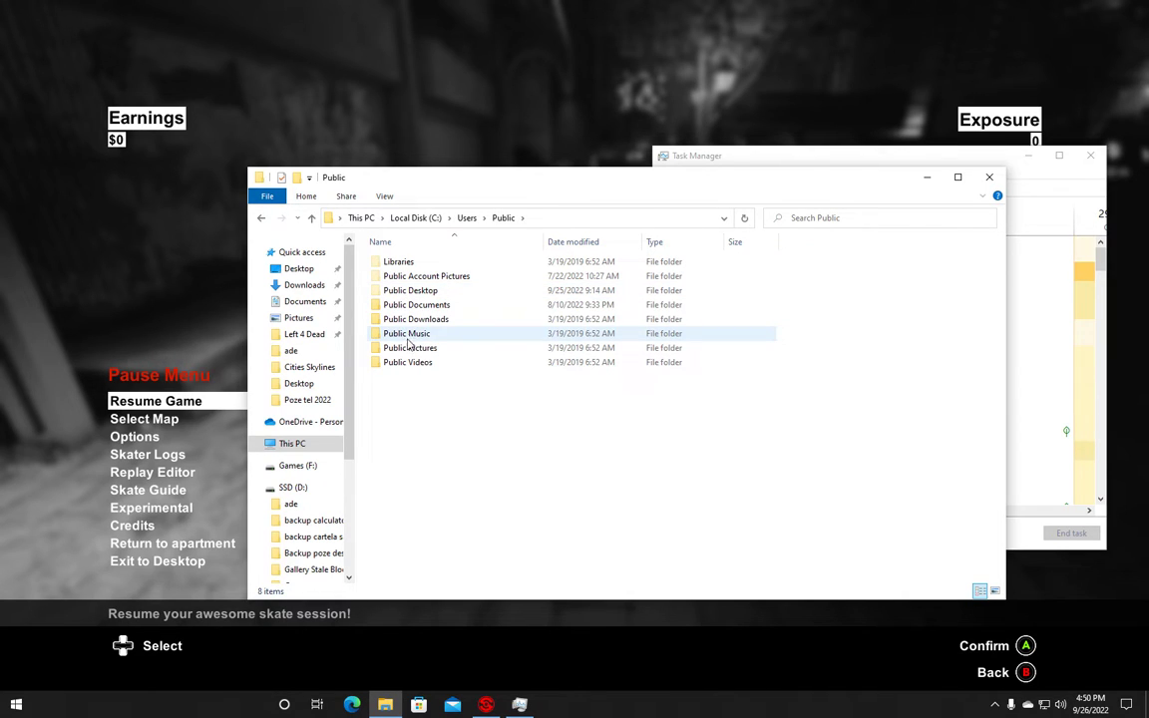
pyautogui.doubleClick(415, 305)
pyautogui.click(395, 319)
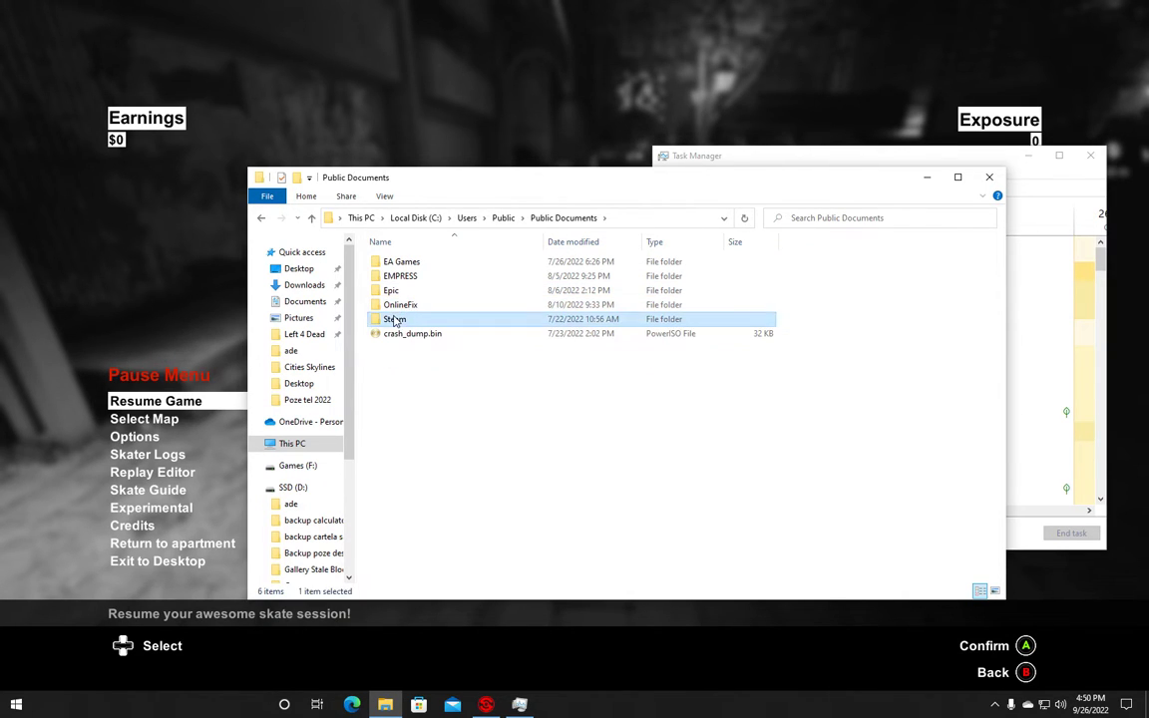
pyautogui.doubleClick(395, 320)
pyautogui.doubleClick(399, 261)
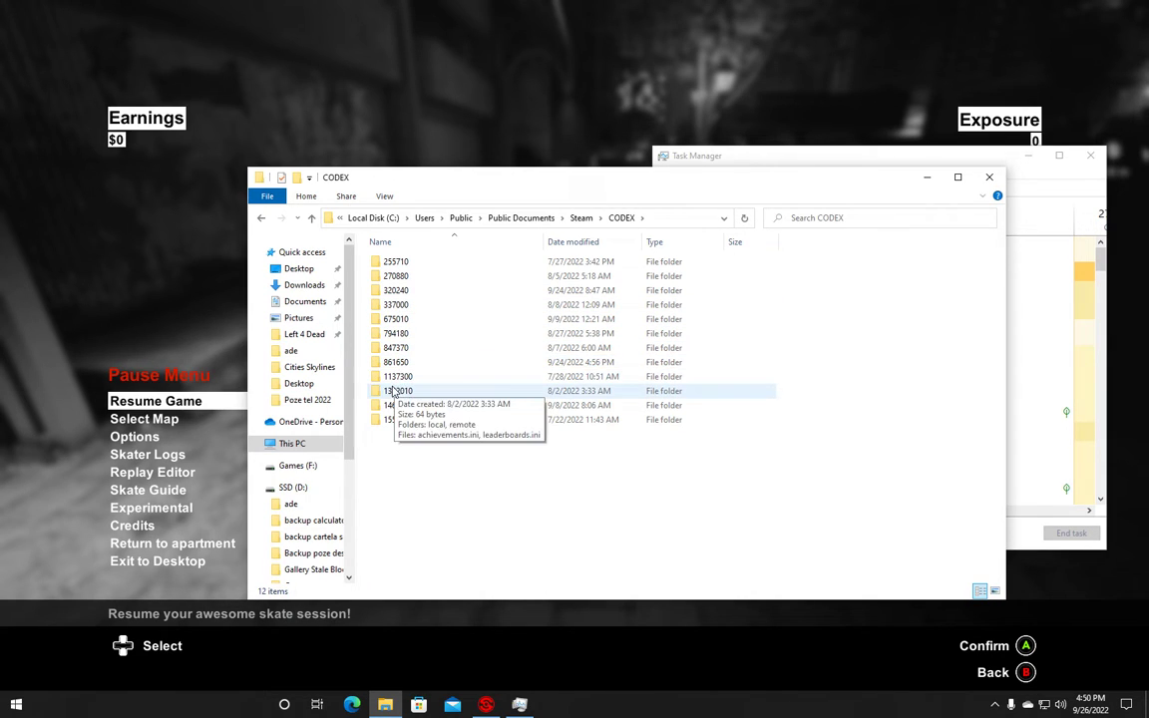
pyautogui.doubleClick(397, 362)
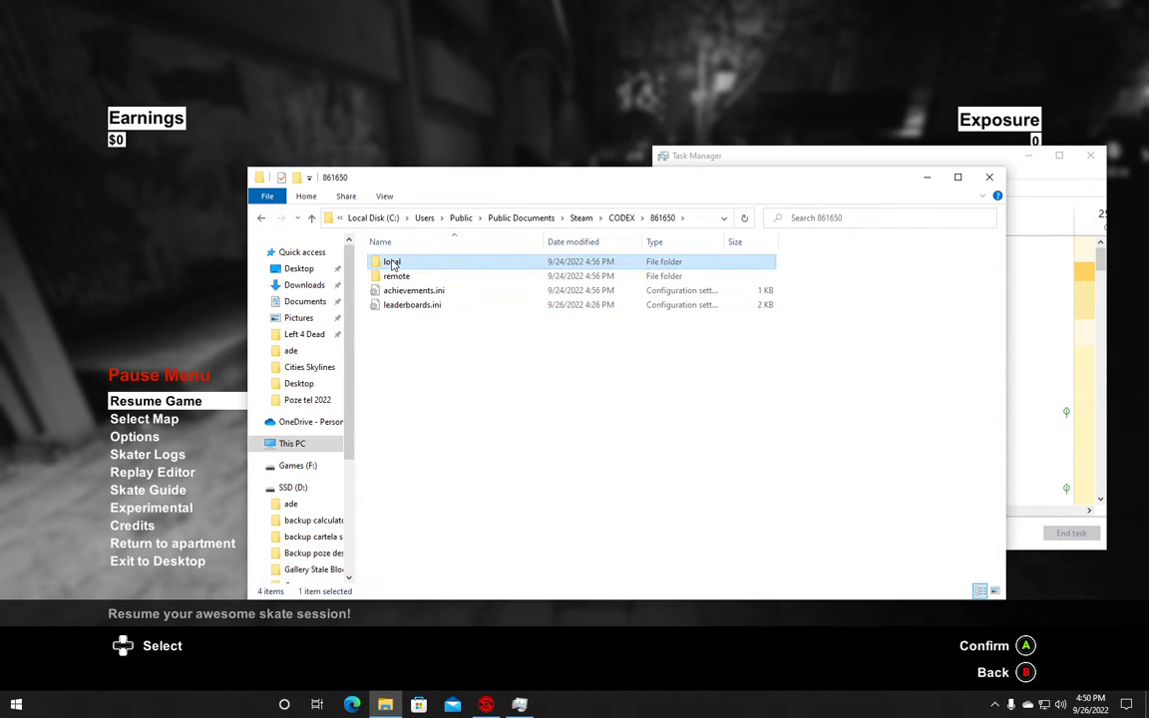
# - Check the contents of the local and remote subfolders, returning to the 861650 folder after each
pyautogui.doubleClick(394, 262)
pyautogui.click(260, 217)
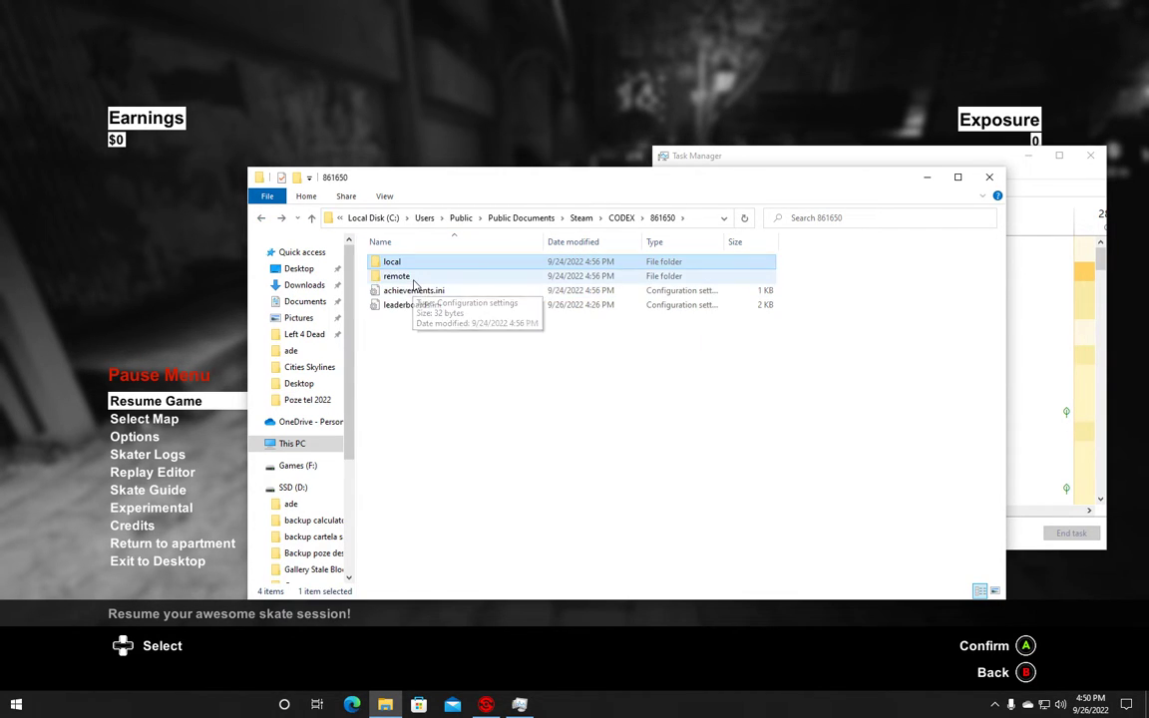
pyautogui.doubleClick(413, 280)
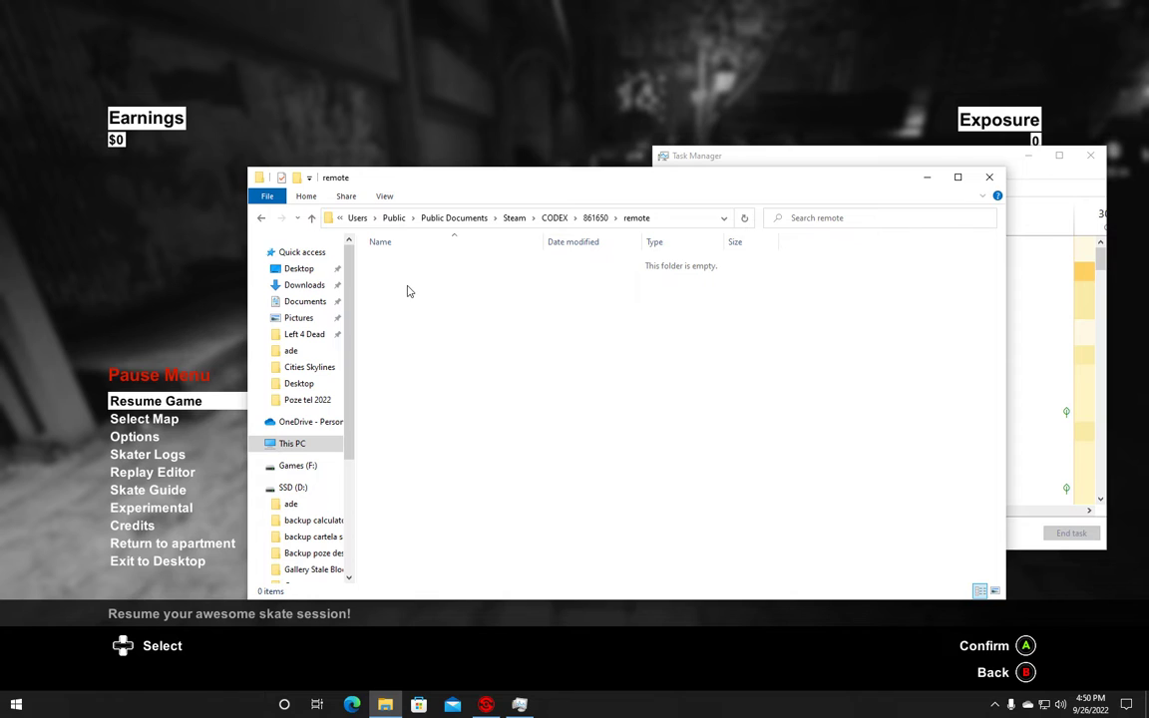
pyautogui.click(261, 218)
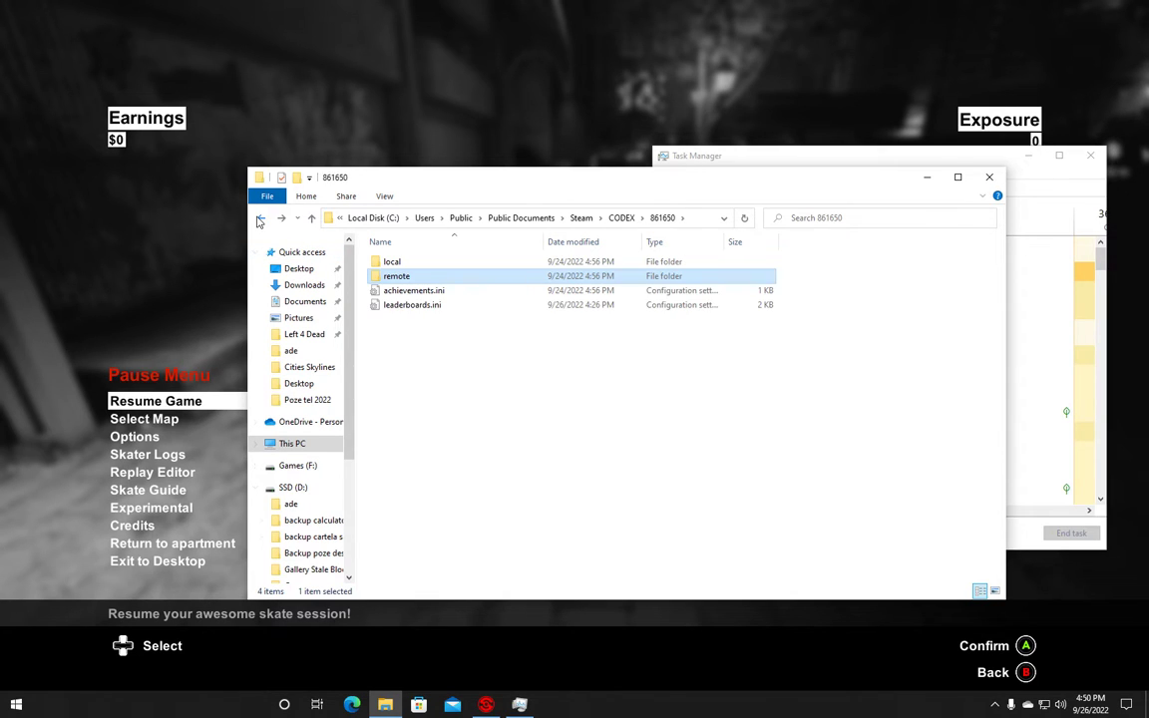
# - View achievements.ini and the full score list in leaderboards.ini in Notepad, closing each file without changes
pyautogui.doubleClick(394, 289)
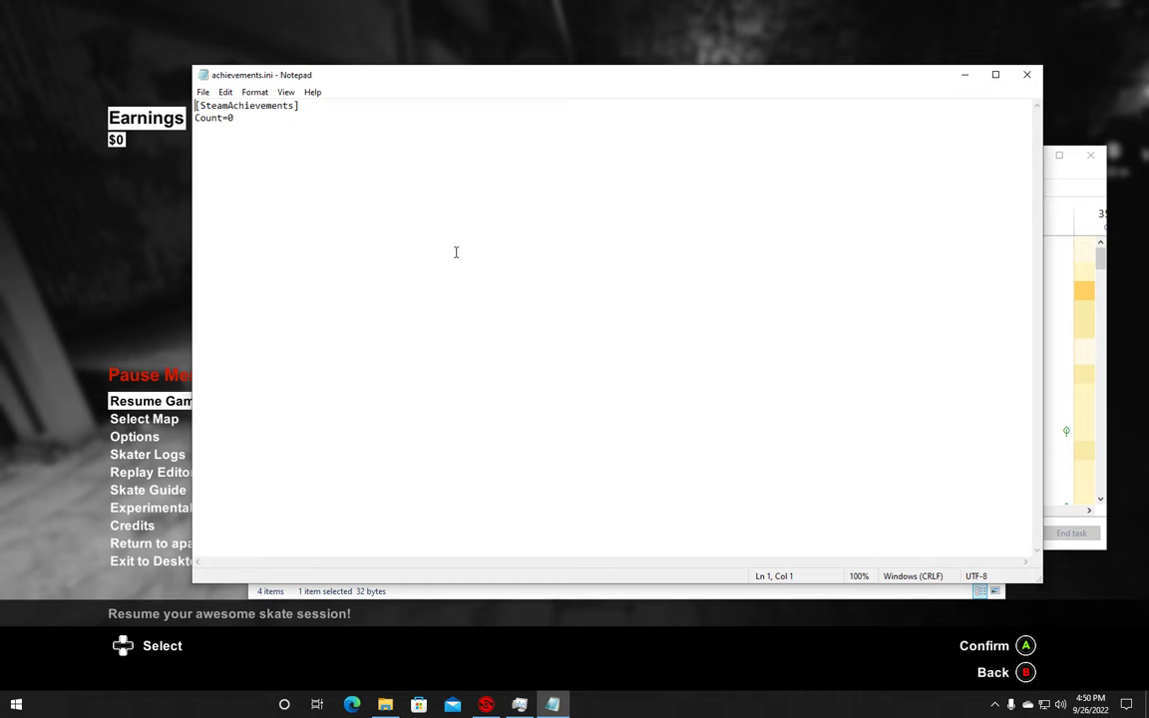
pyautogui.click(1026, 75)
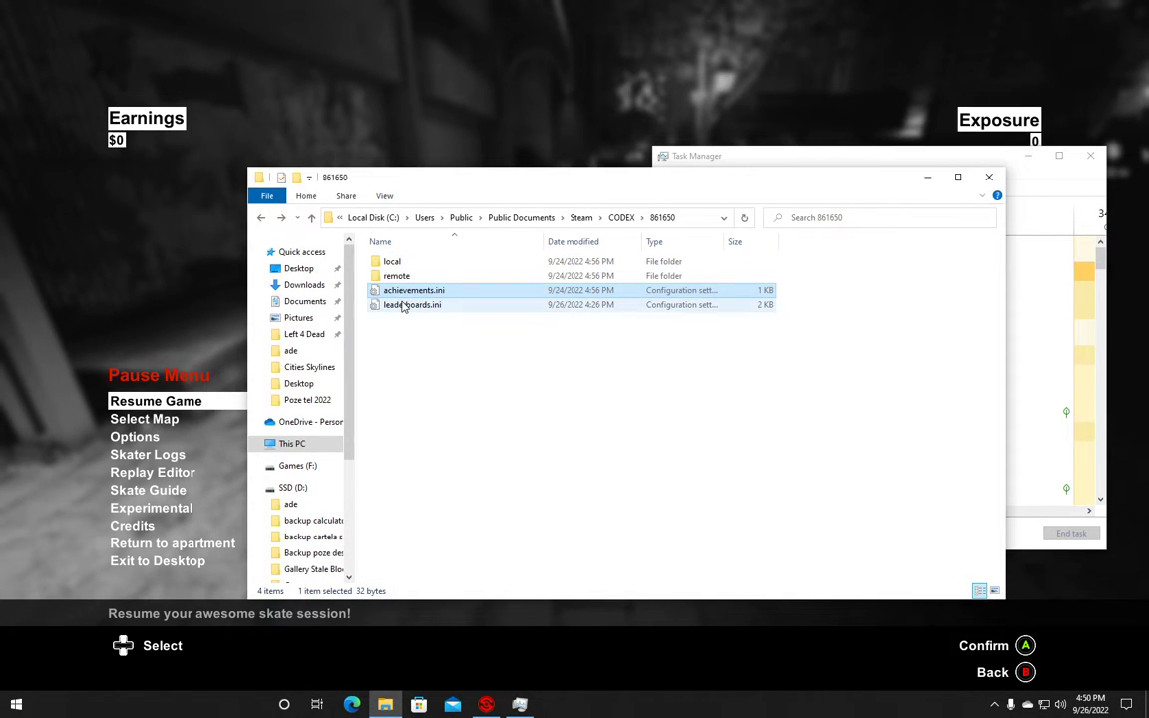
pyautogui.doubleClick(409, 305)
pyautogui.scroll(-12, 367, 259)
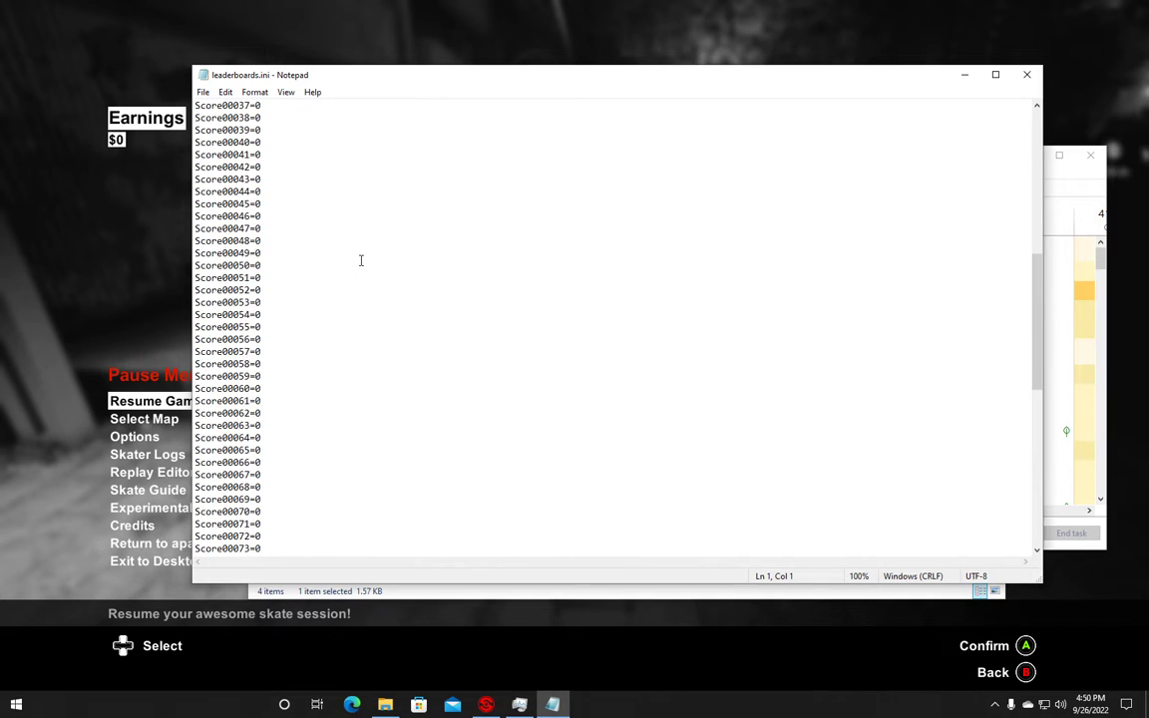
pyautogui.scroll(-14, 358, 259)
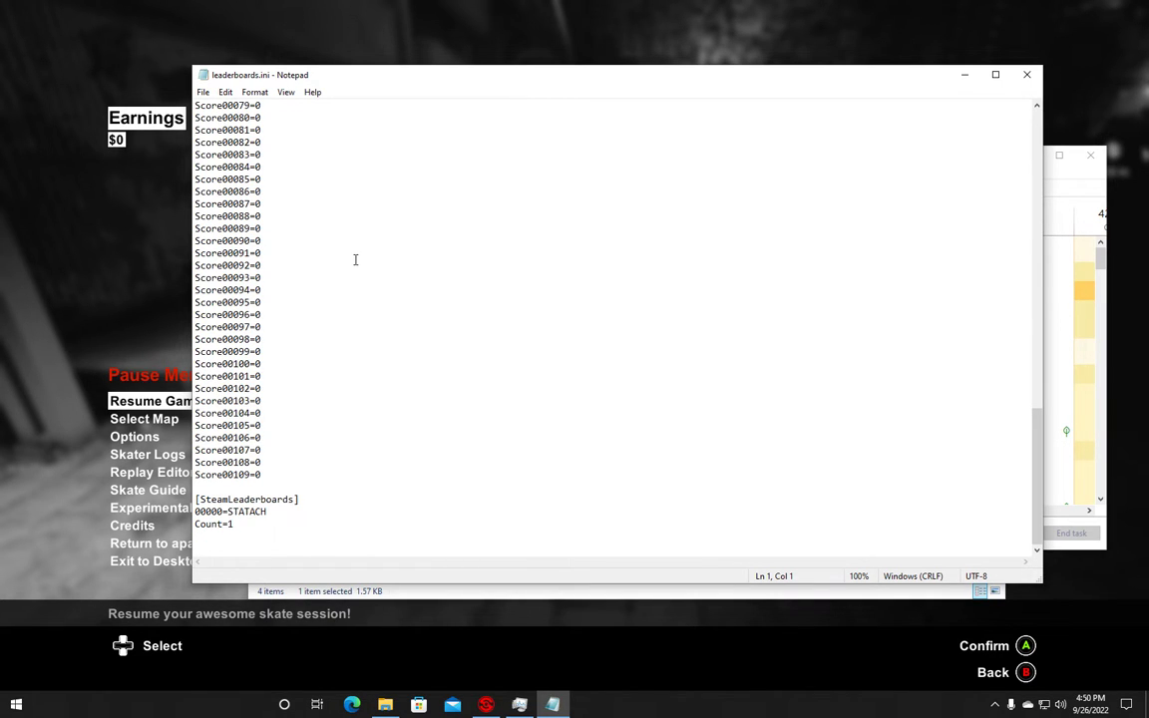
pyautogui.scroll(20, 355, 259)
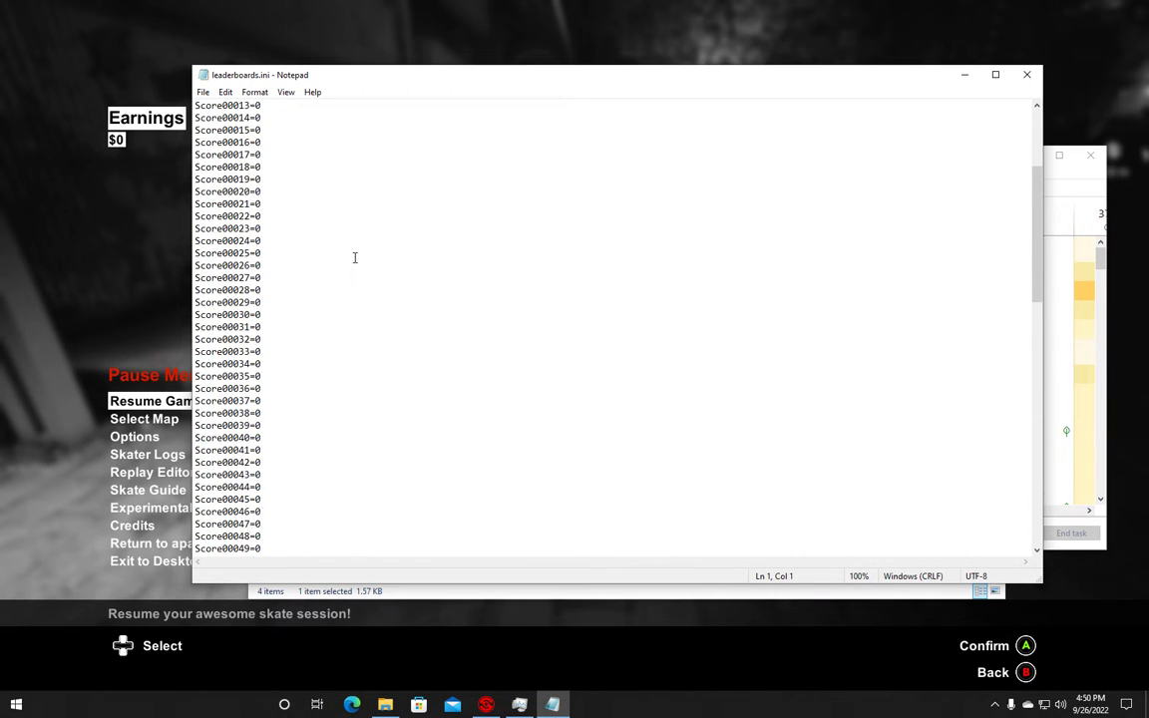
pyautogui.scroll(5, 354, 258)
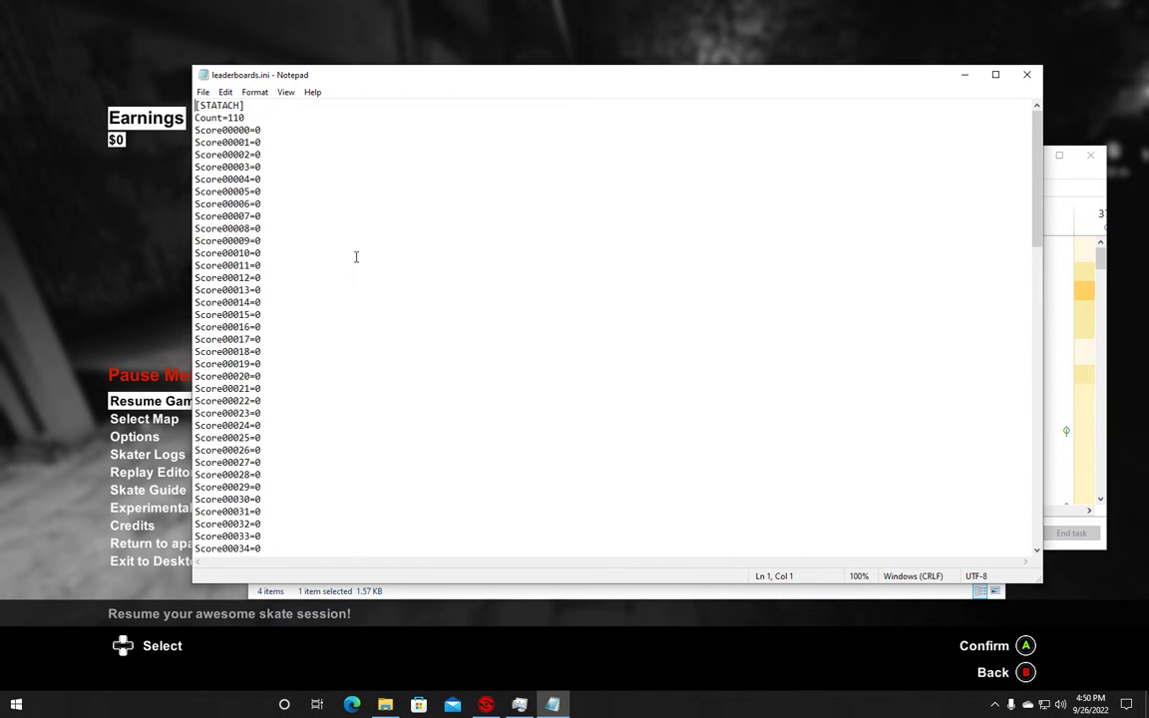
pyautogui.click(1026, 75)
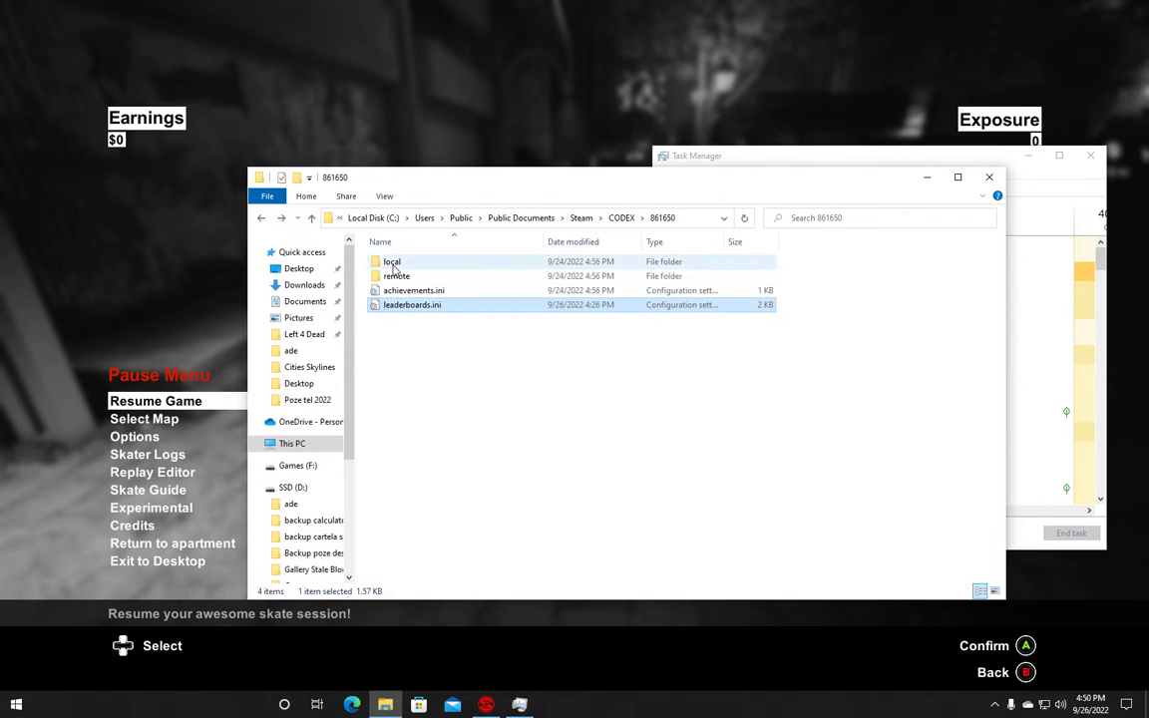
# - Recheck the local and remote subfolders of 861650 for save files, and close the File Explorer window
pyautogui.doubleClick(392, 263)
pyautogui.click(261, 220)
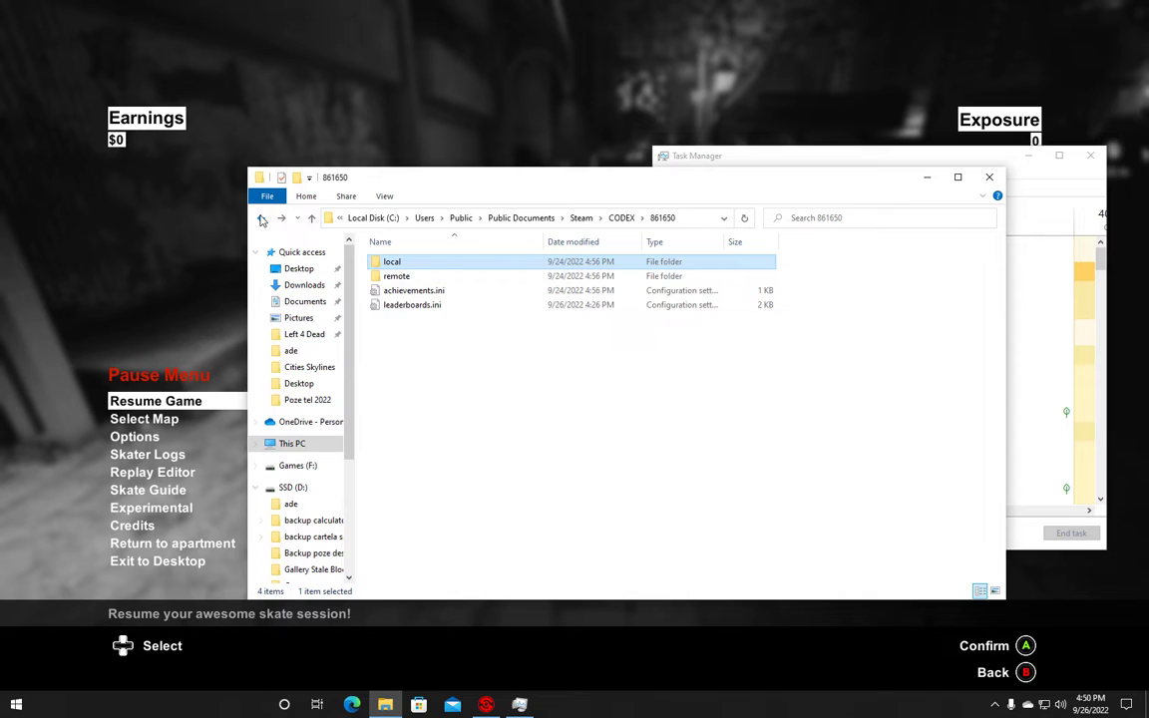
pyautogui.click(262, 220)
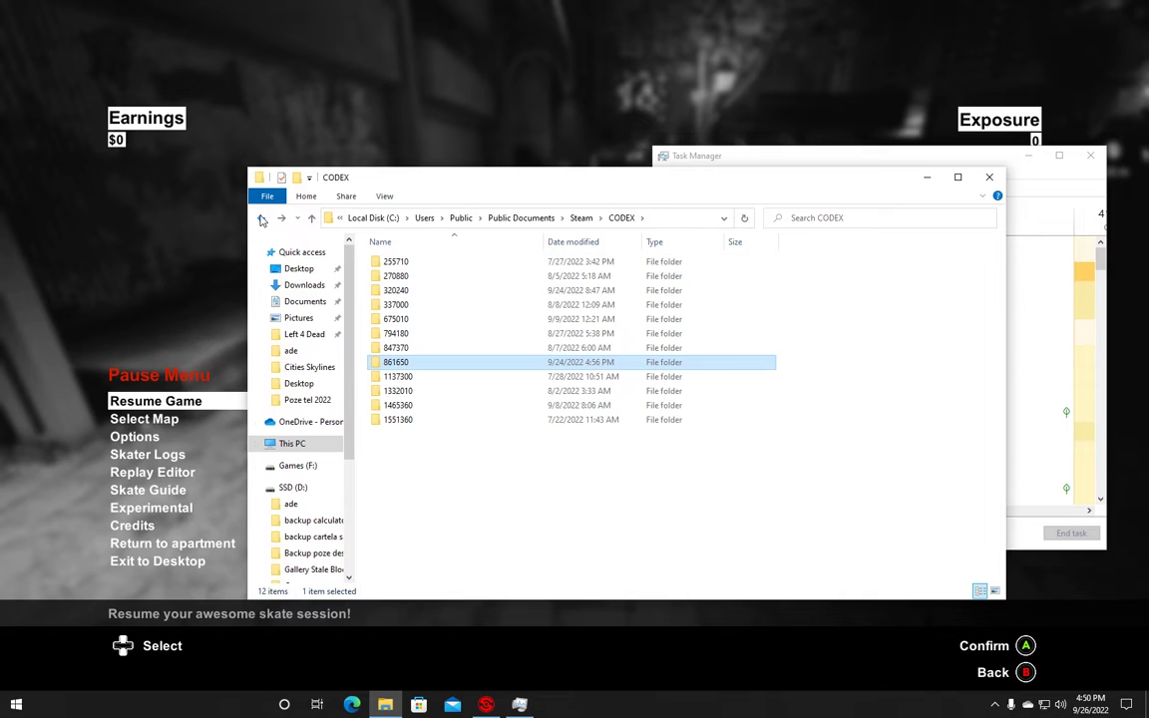
pyautogui.doubleClick(411, 365)
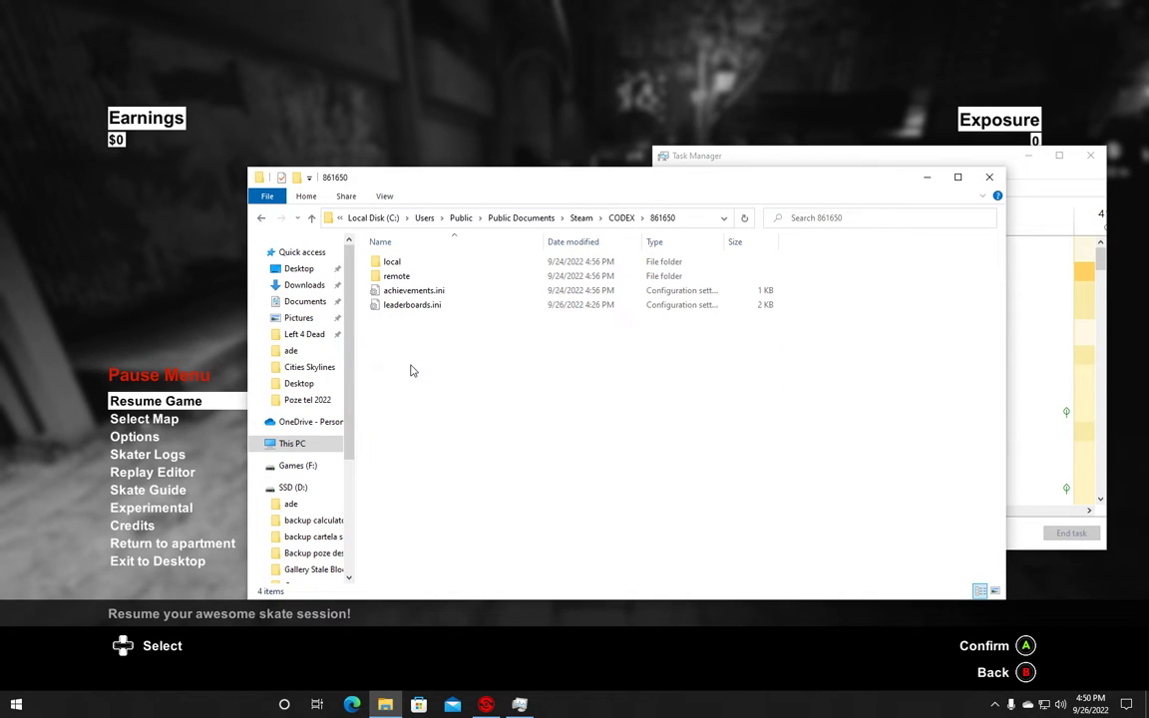
pyautogui.click(399, 275)
pyautogui.doubleClick(400, 276)
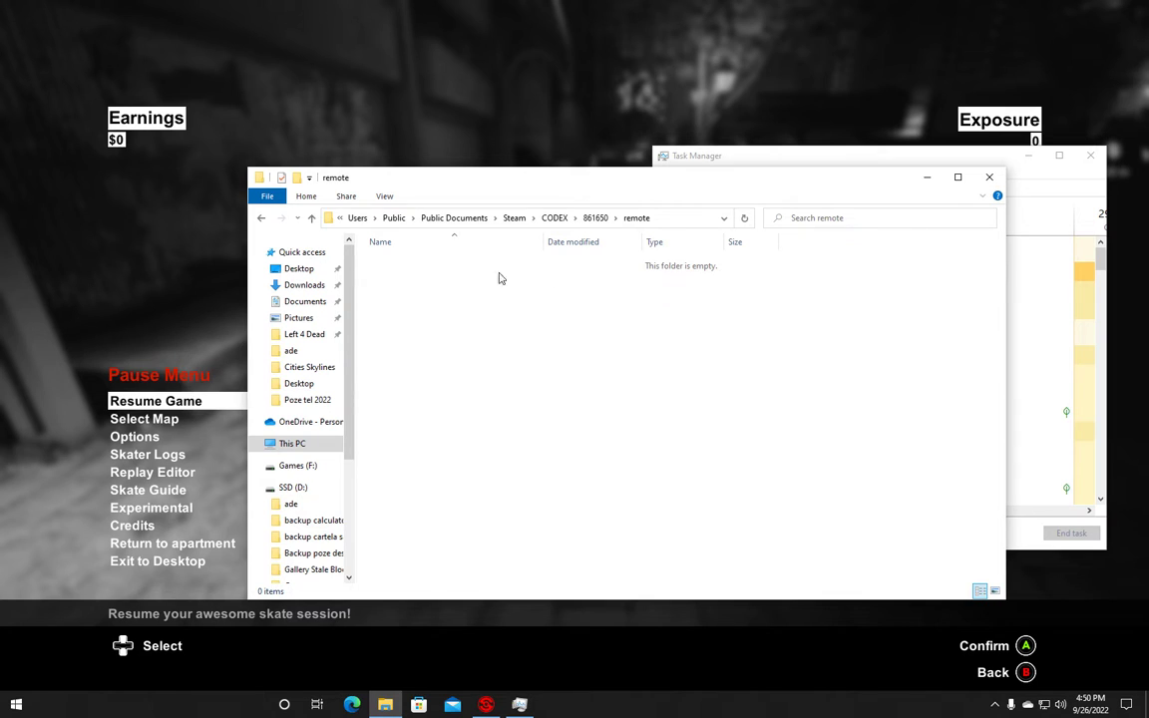
pyautogui.click(989, 177)
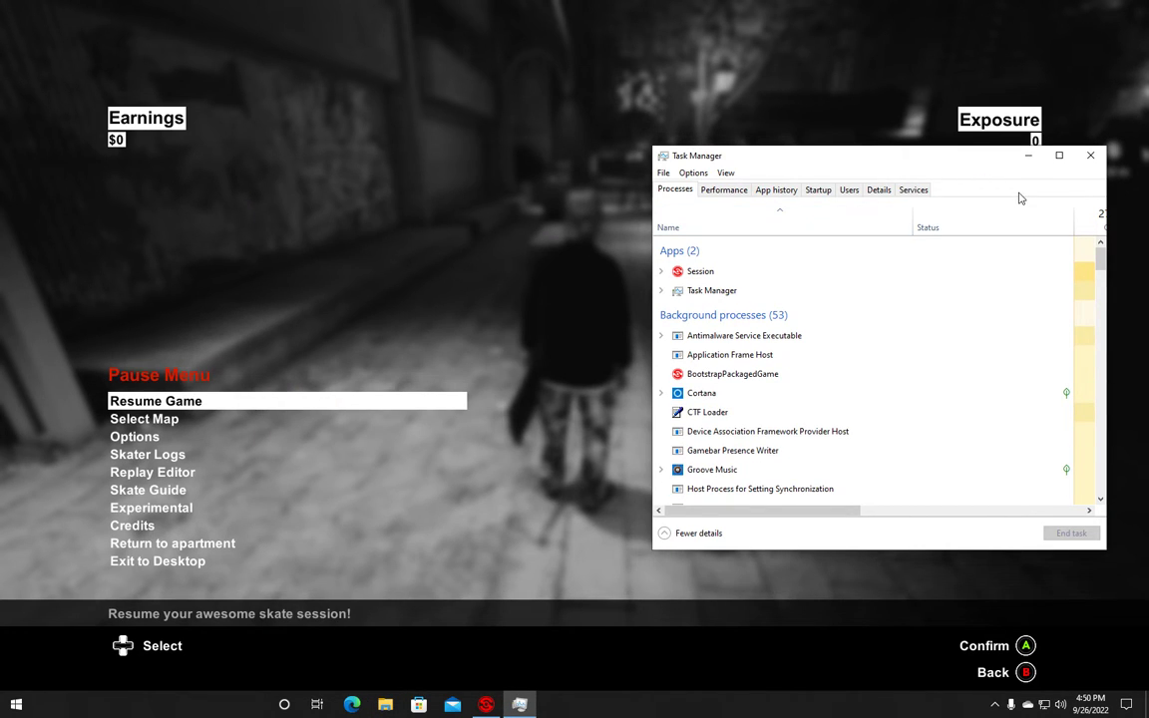
# - Close Task Manager and leave the skate session in the Session game by returning to the apartment
pyautogui.click(1091, 156)
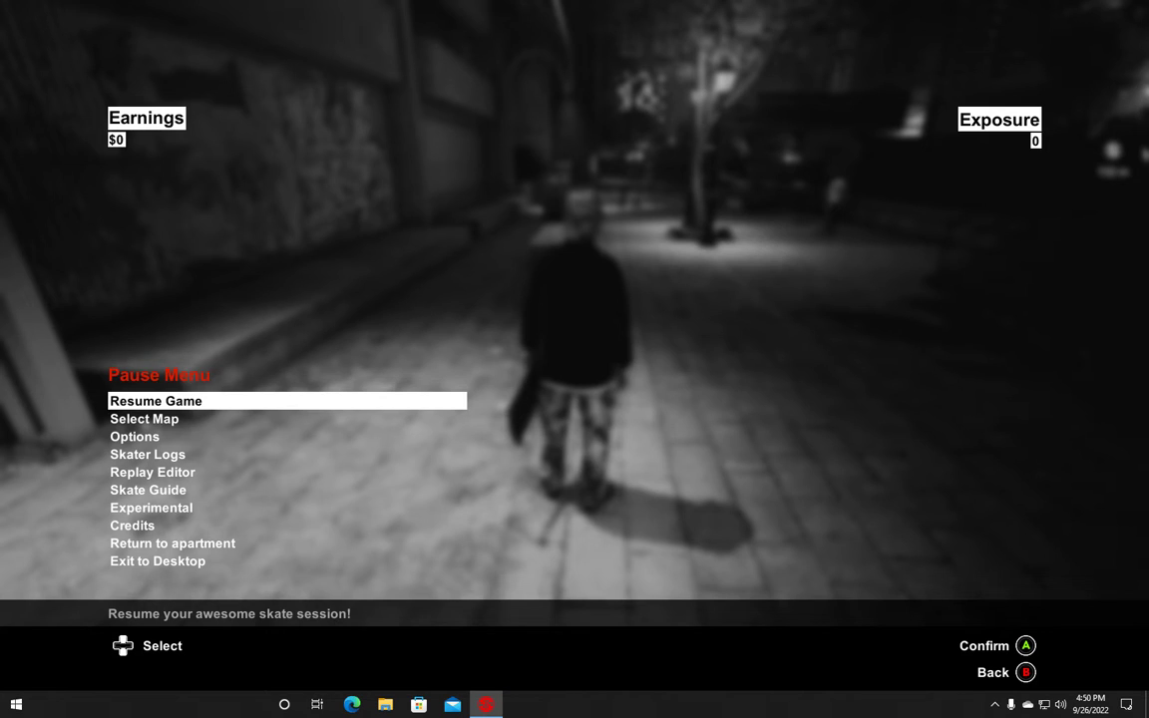
pyautogui.press('Down')
pyautogui.press('Down')
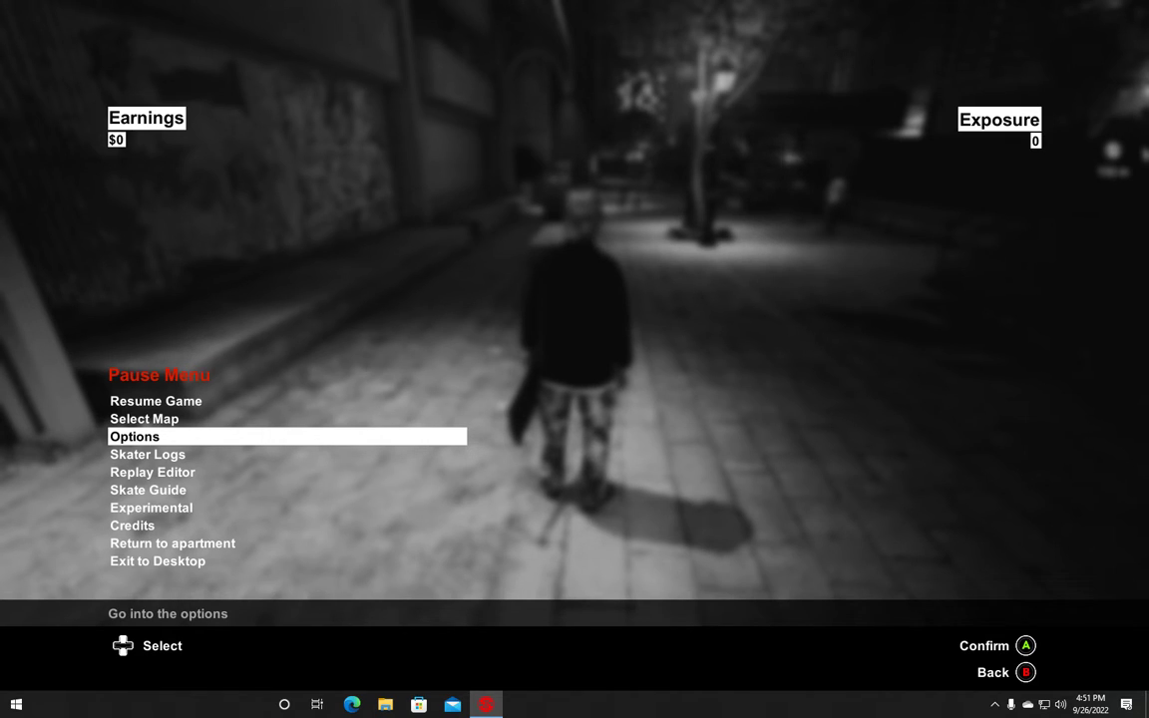
pyautogui.press('Down')
pyautogui.press('Down')
pyautogui.press('Down')
pyautogui.press('Down')
pyautogui.press('Down')
pyautogui.press('Down')
pyautogui.press('Return')
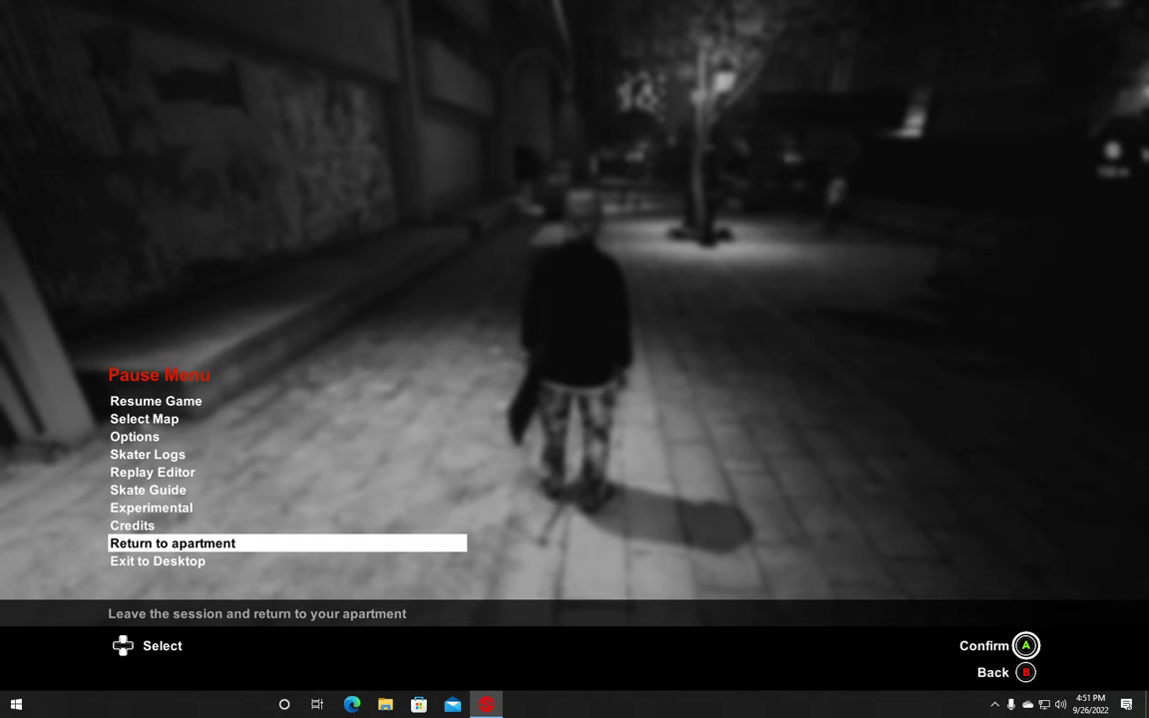
pyautogui.press('Return')
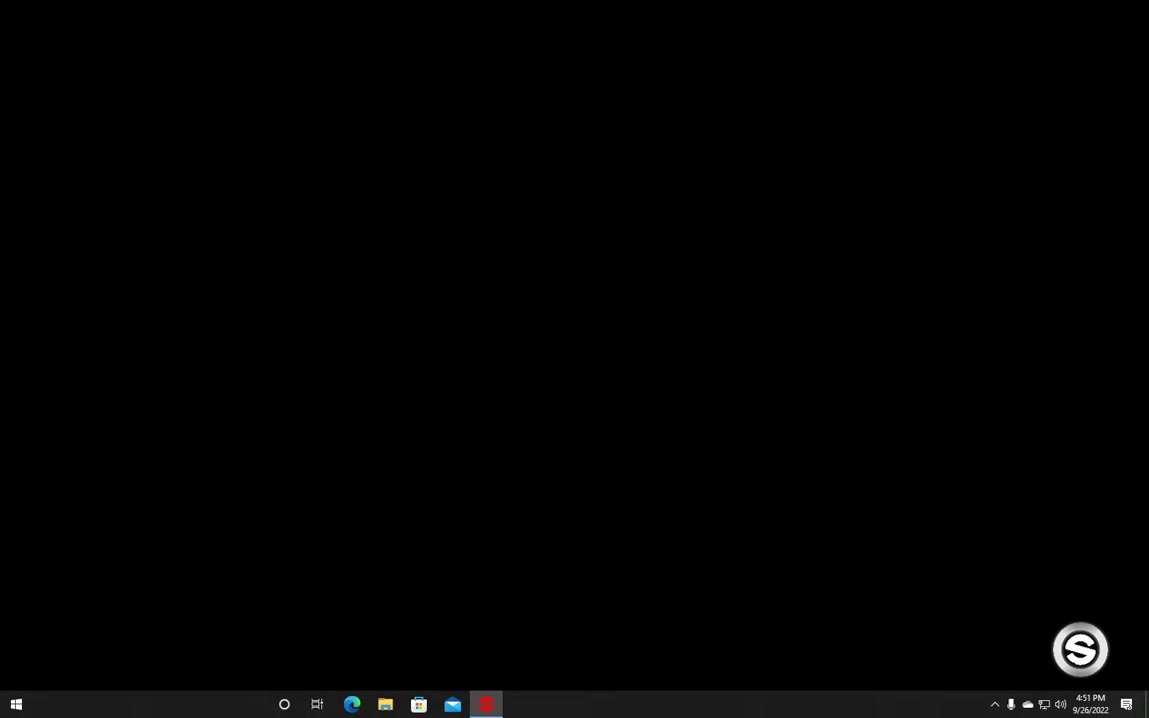